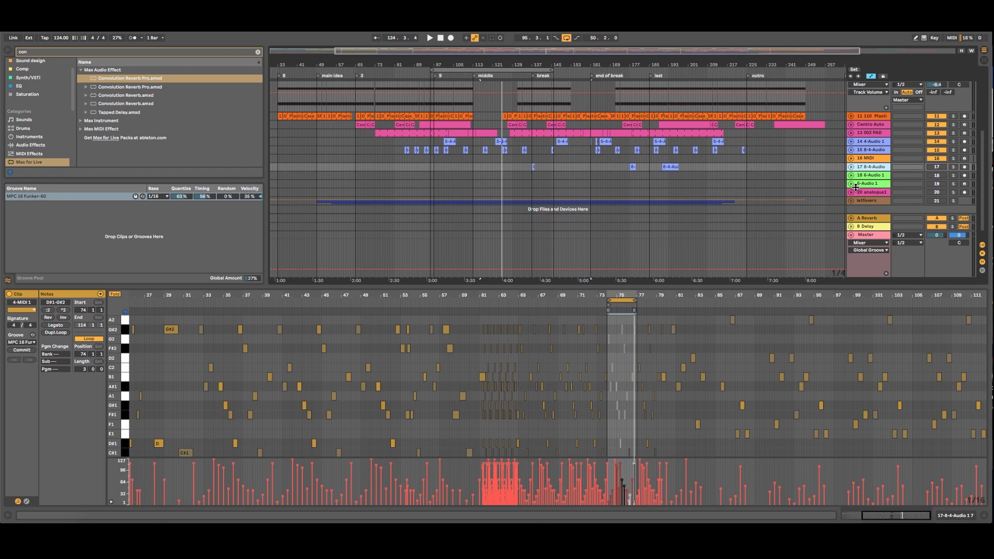
# - Check the devices on the analogue1, 16 MIDI and 110_PlasticCase tracks
pyautogui.click(866, 193)
pyautogui.hotkey('shift', 'Tab')
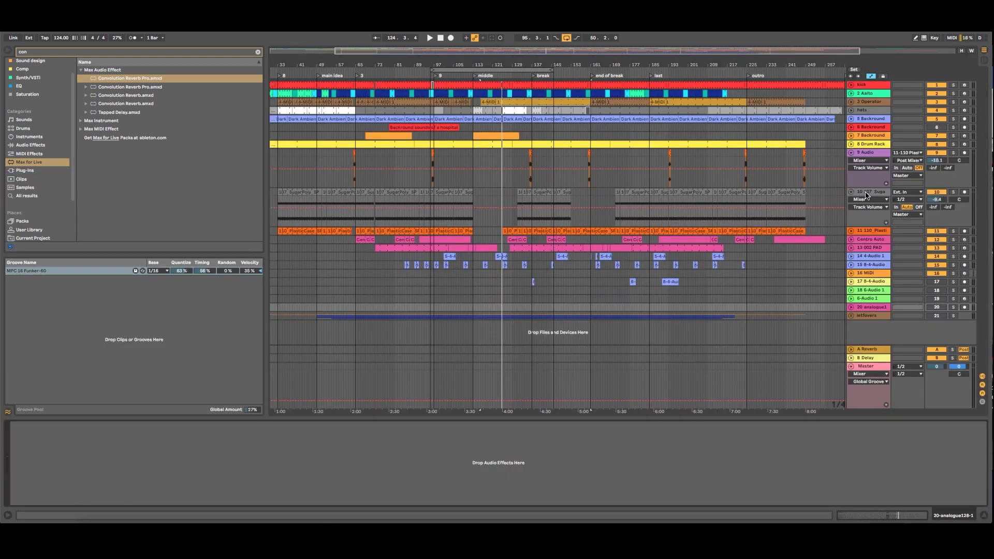
pyautogui.click(874, 275)
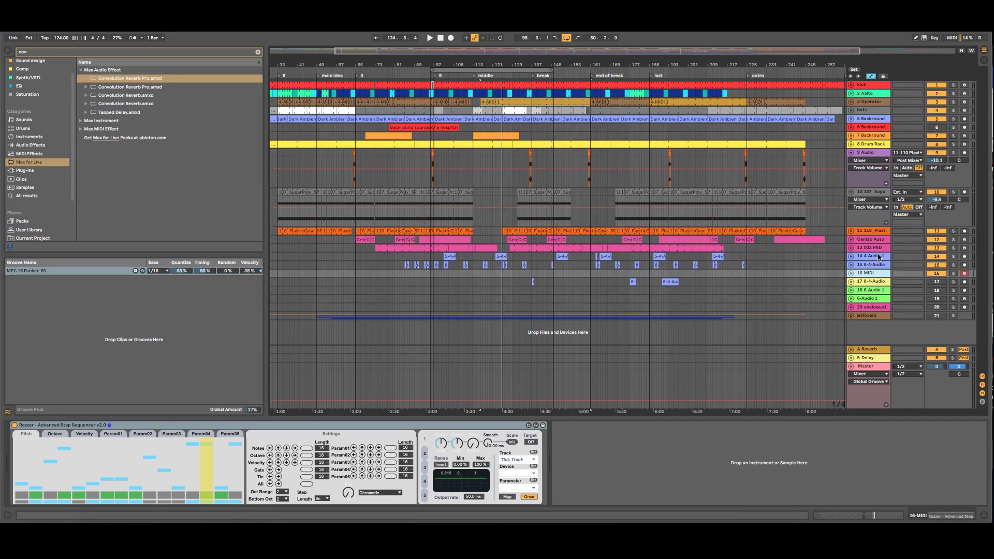
pyautogui.click(874, 228)
# - Fold the 107_SugarPoly and 9 Audio tracks in the arrangement
pyautogui.click(850, 192)
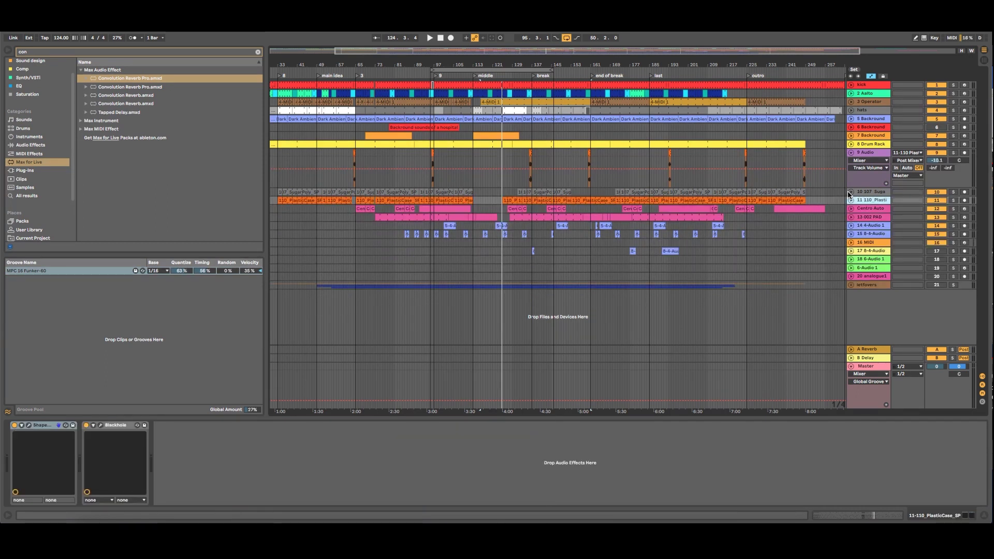
pyautogui.hscroll(-5, 498, 67)
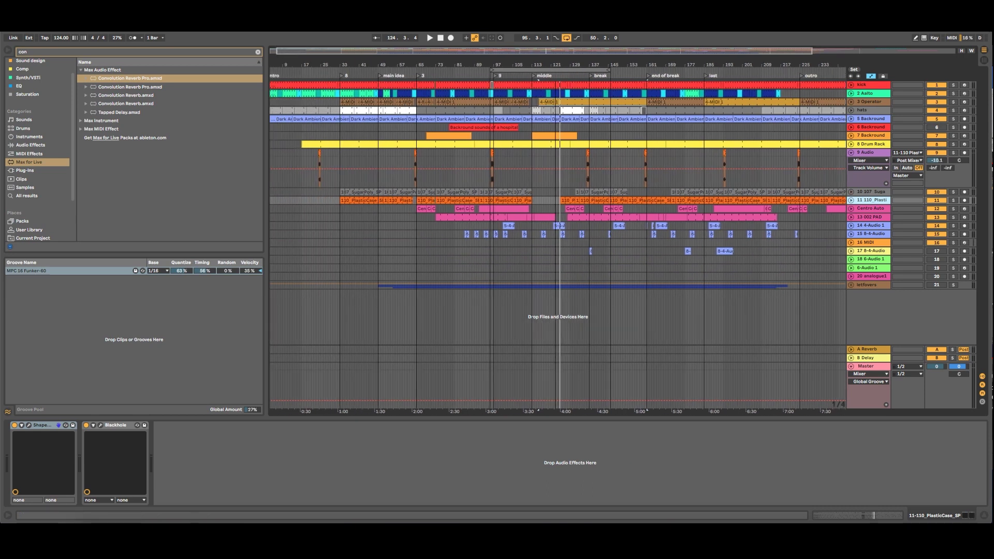
pyautogui.click(465, 155)
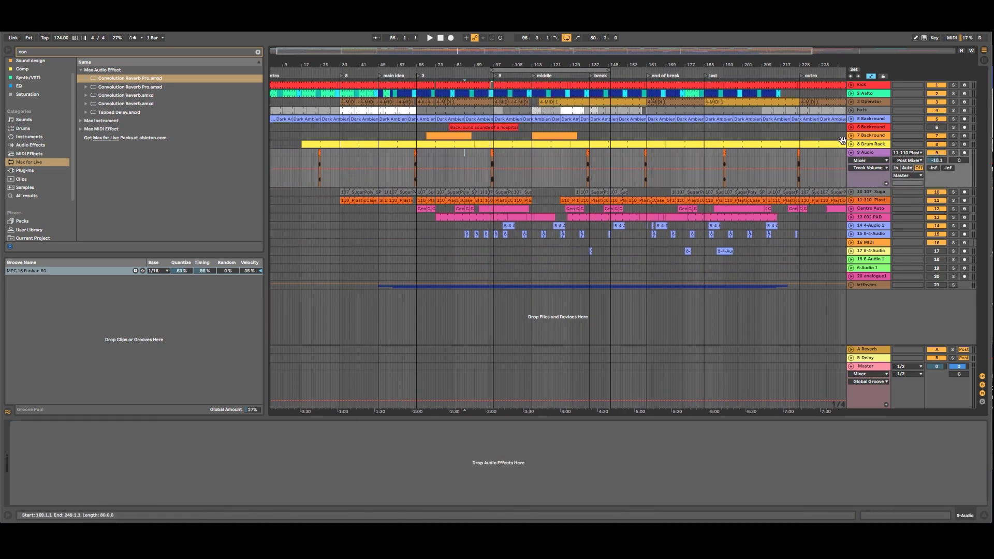
pyautogui.click(851, 154)
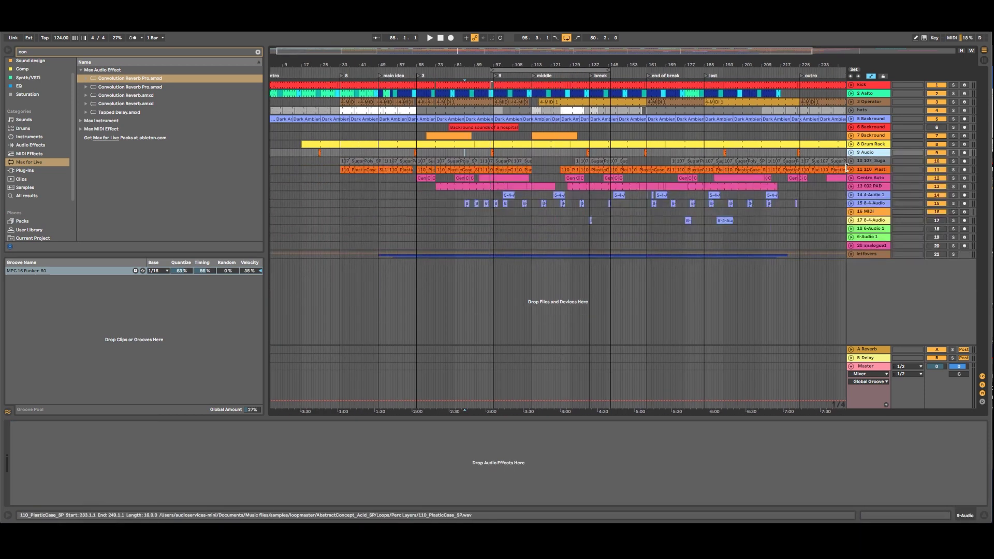
# - Copy the clip at the middle section of track 7 Background to just after the end of break marker and to the outro
pyautogui.click(862, 145)
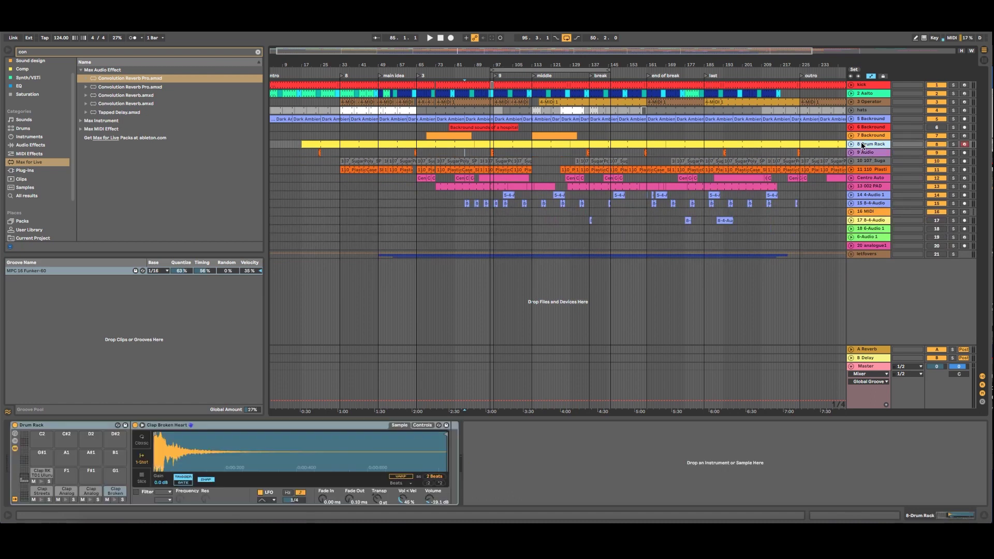
pyautogui.click(555, 135)
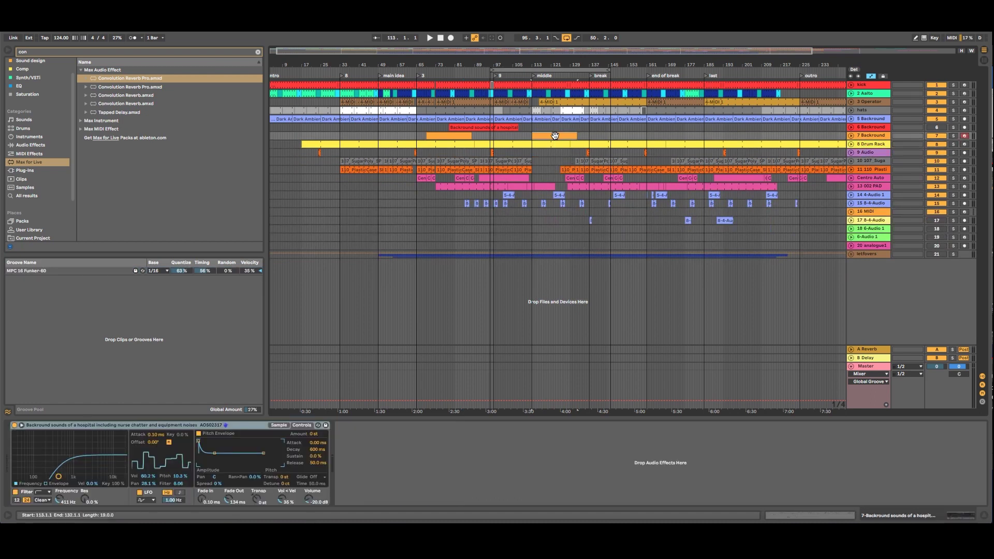
pyautogui.moveTo(555, 136)
pyautogui.mouseDown()
pyautogui.moveTo(704, 145)
pyautogui.moveTo(681, 137)
pyautogui.mouseUp()
pyautogui.moveTo(673, 135); pyautogui.dragTo(816, 141)
# - Play the arrangement from about bar 74 and check the devices on the 002 PAD and Master tracks
pyautogui.click(560, 120)
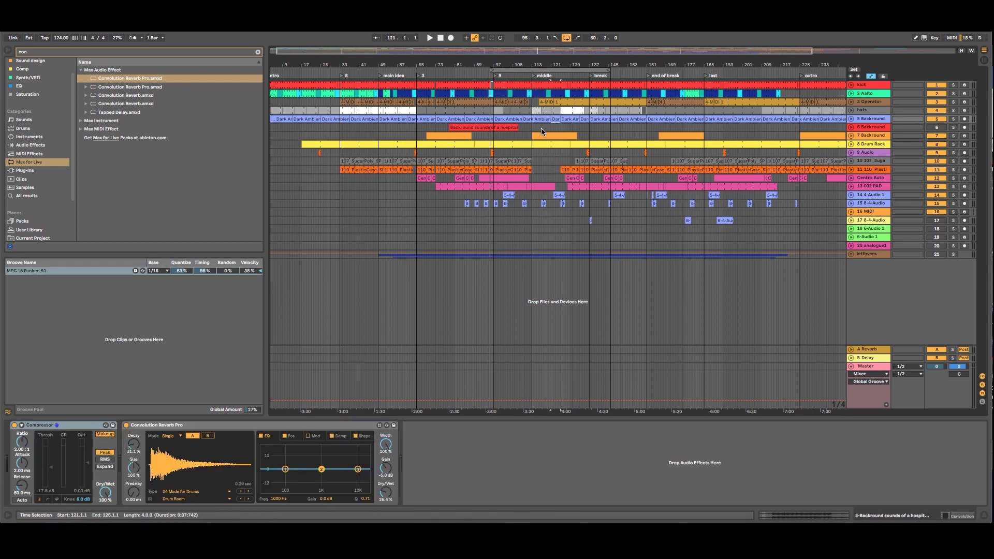
pyautogui.click(553, 127)
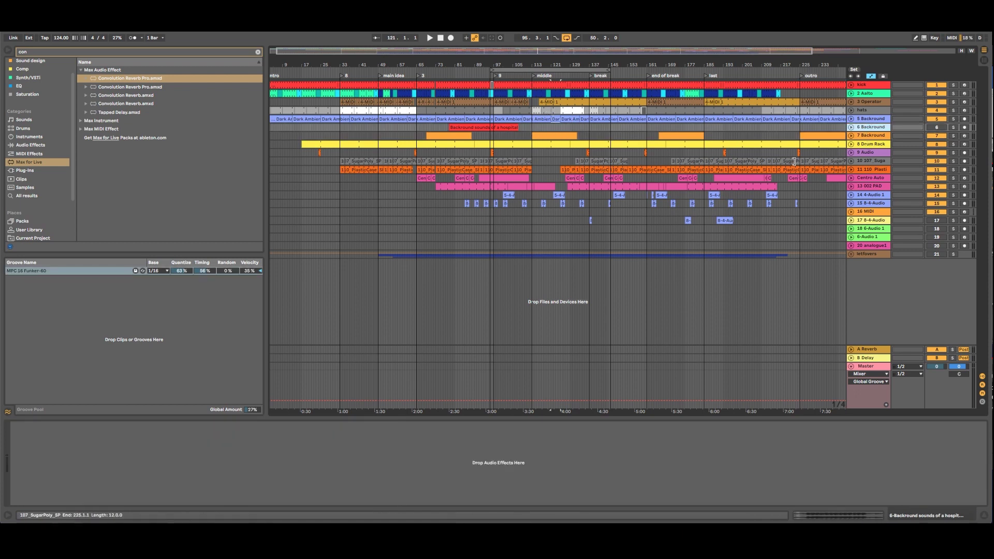
pyautogui.click(439, 66)
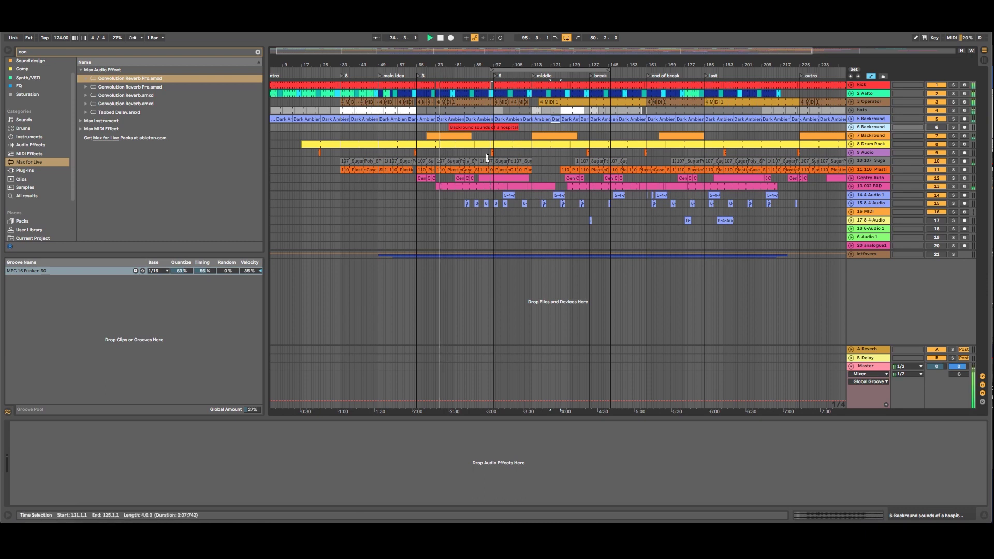
pyautogui.click(871, 186)
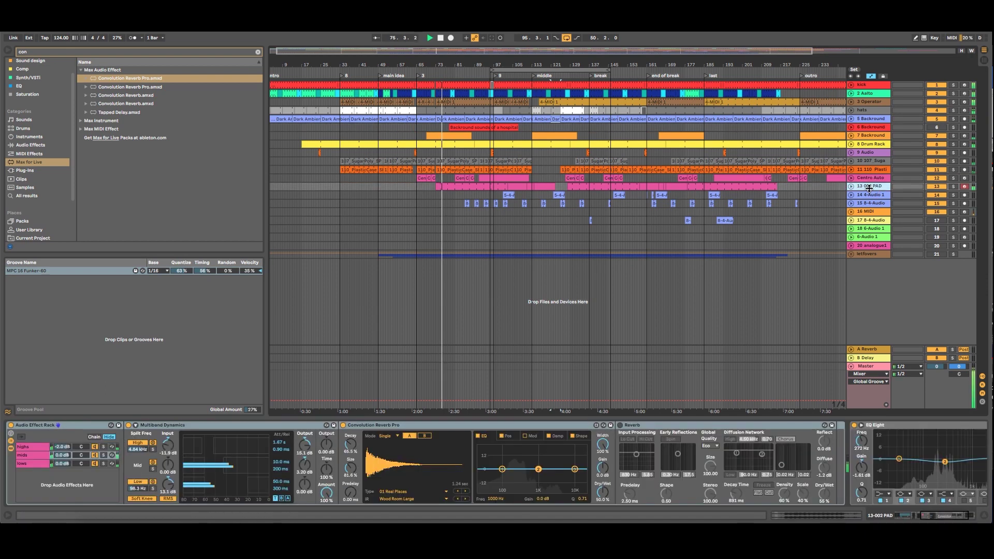
pyautogui.click(868, 369)
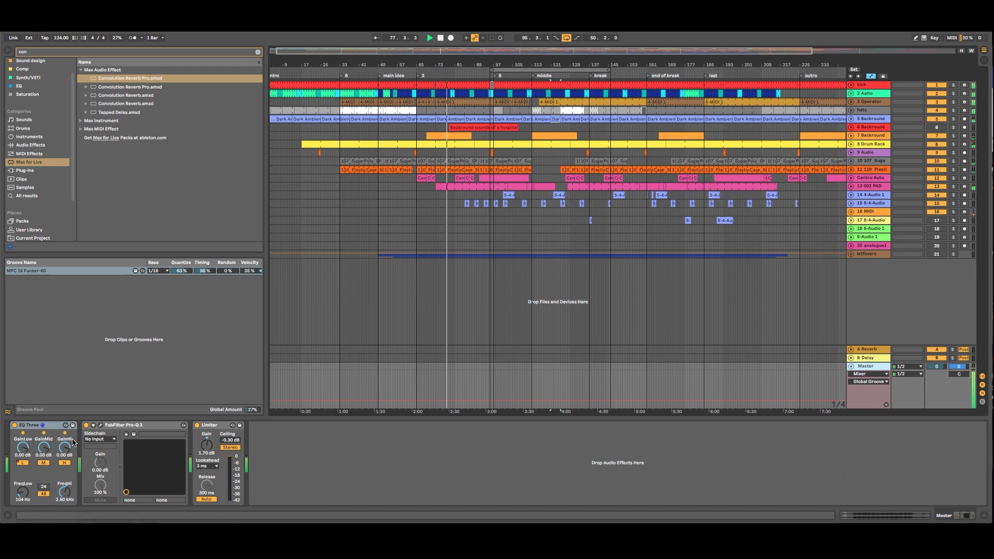
# - Check the master's frequency spectrum in FabFilter Pro-Q 3 during playback, then hide the plug-in window
pyautogui.click(101, 425)
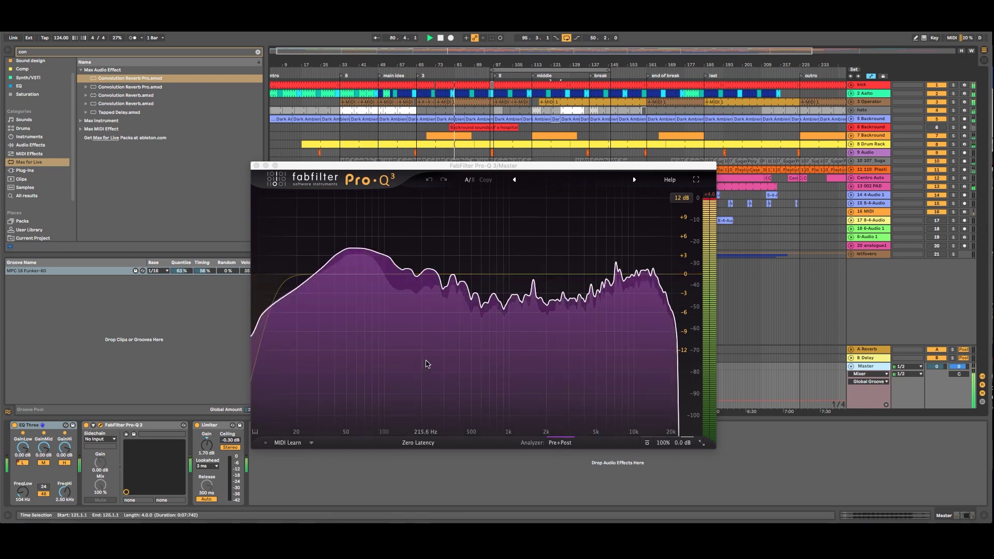
pyautogui.moveTo(455, 344)
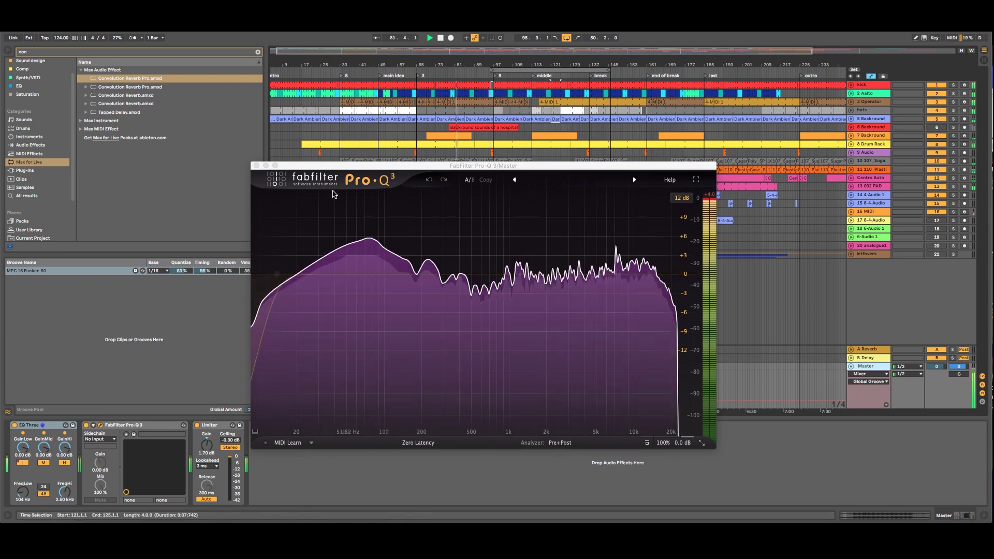
pyautogui.press('super+alt+p')
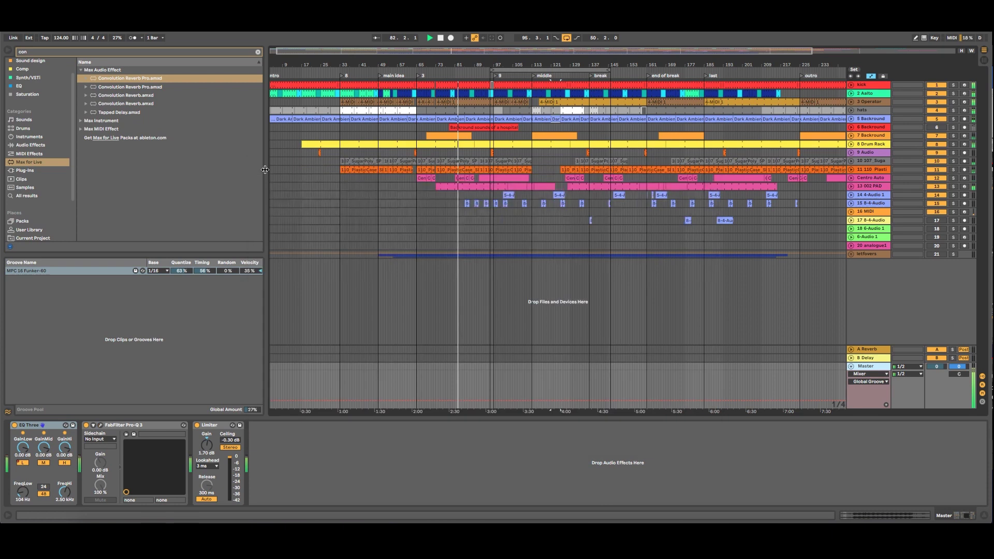
# - Set the volume of the hospital sound sampler on track 7 Background to -15.4 dB
pyautogui.click(874, 153)
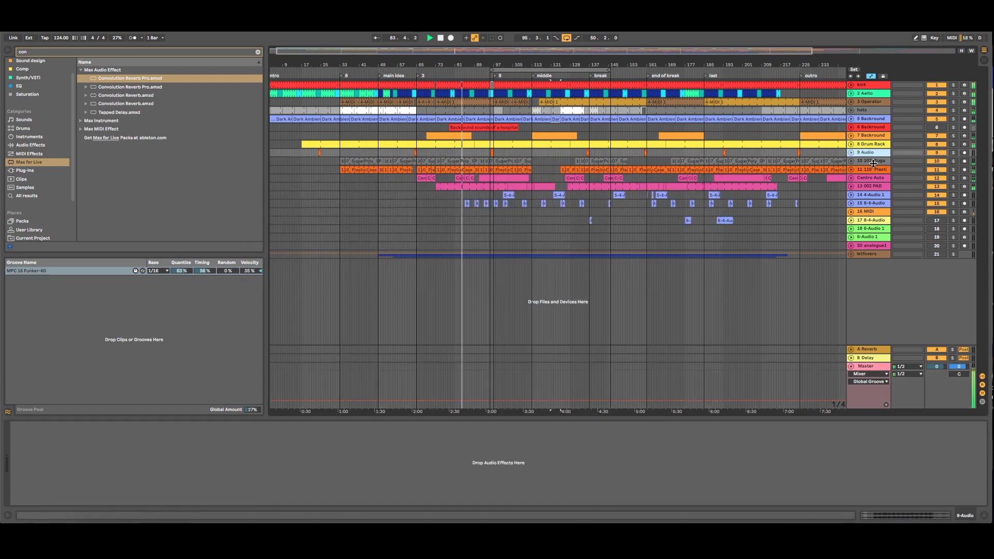
pyautogui.click(871, 144)
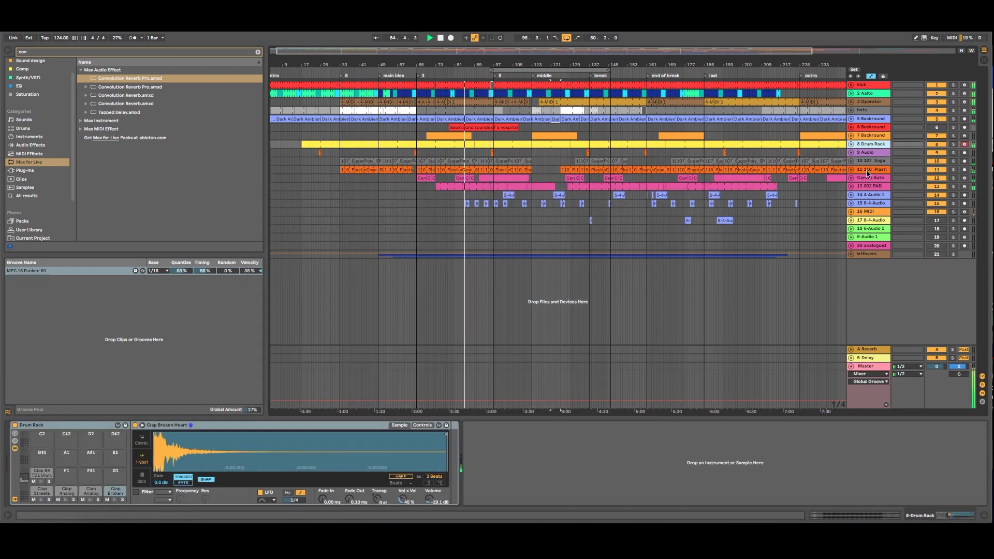
pyautogui.click(872, 135)
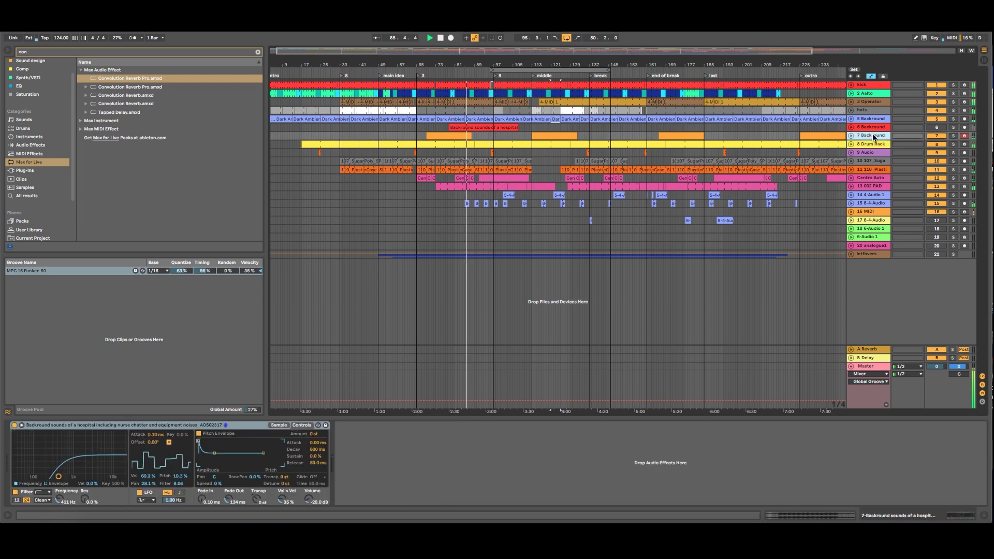
pyautogui.moveTo(309, 499); pyautogui.dragTo(309, 492)
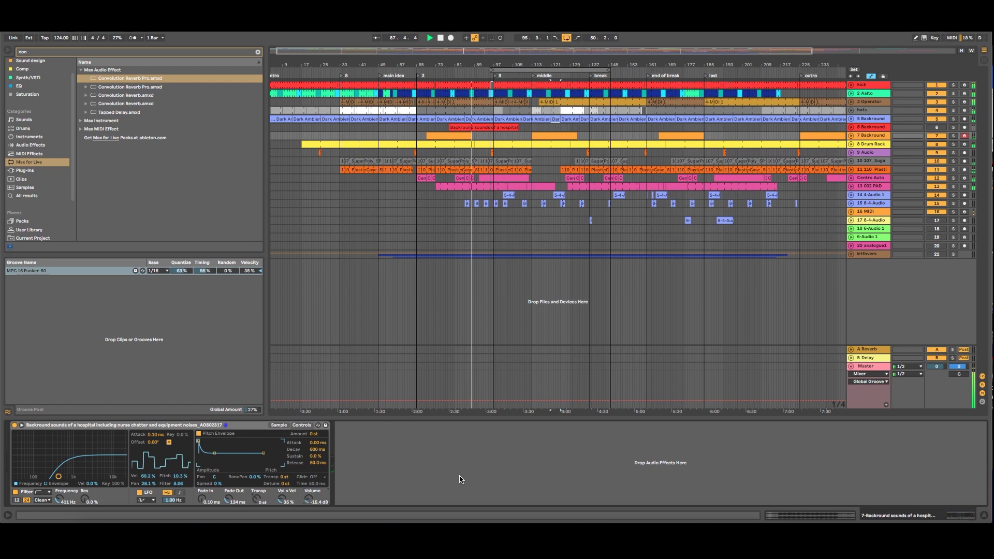
pyautogui.click(880, 136)
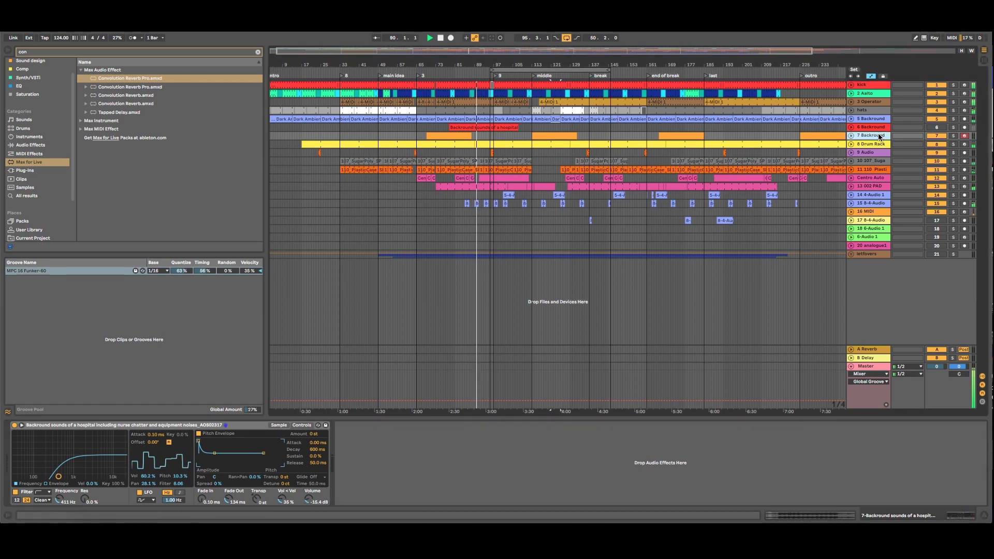
# - Inspect the sample waveform of the clip at bar 93 on track 15 8-4-Audio, then fold the track and stop playback
pyautogui.click(870, 204)
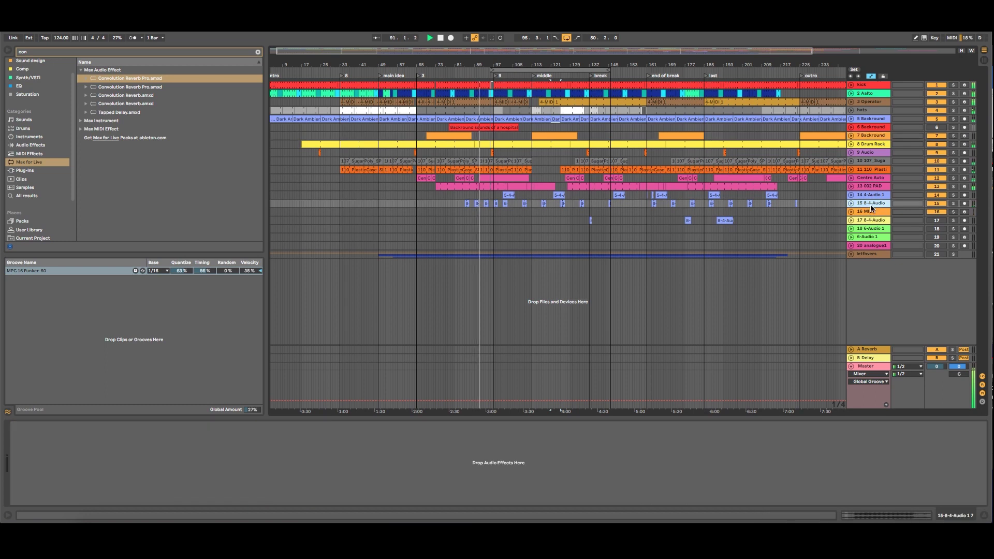
pyautogui.click(851, 204)
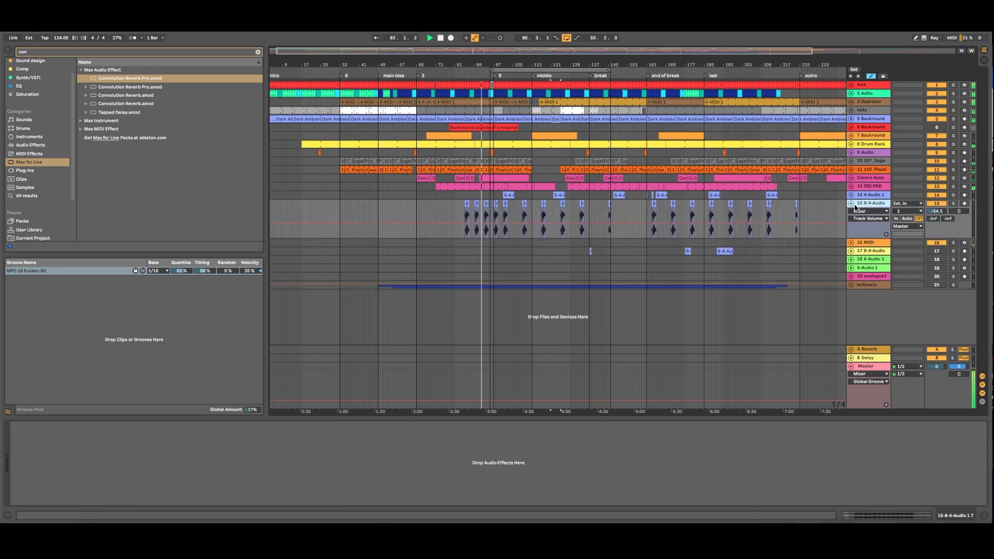
pyautogui.doubleClick(486, 205)
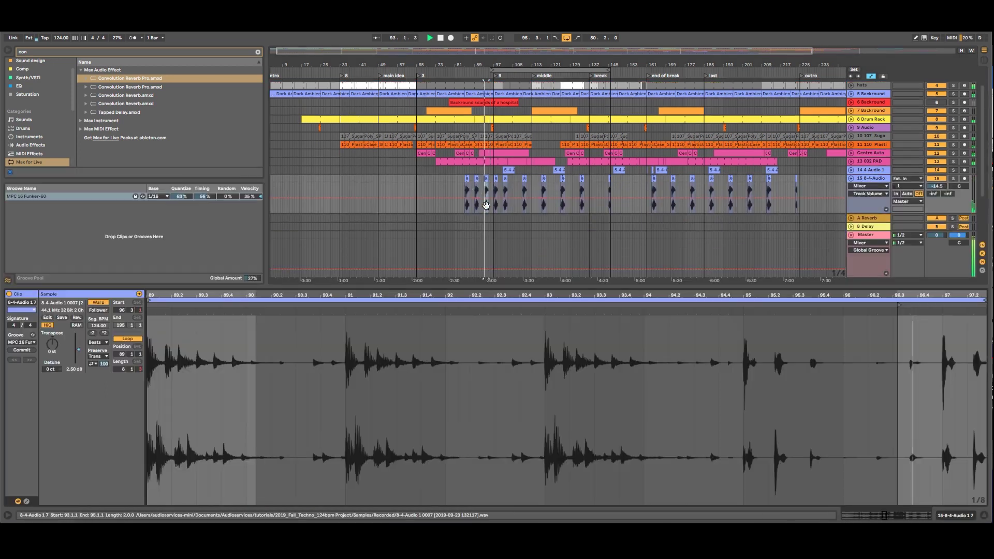
pyautogui.moveTo(517, 291); pyautogui.dragTo(516, 295)
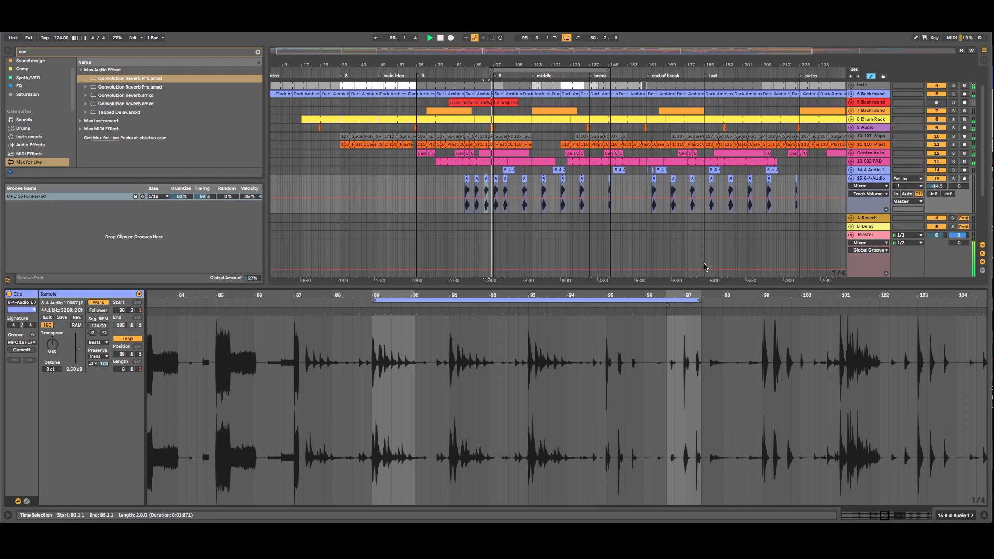
pyautogui.click(850, 179)
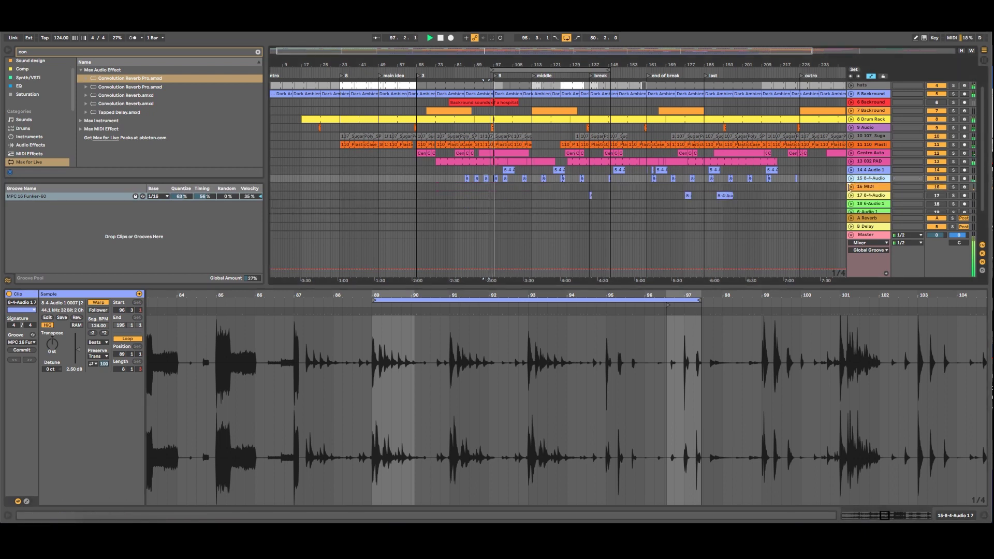
pyautogui.scroll(3, 501, 158)
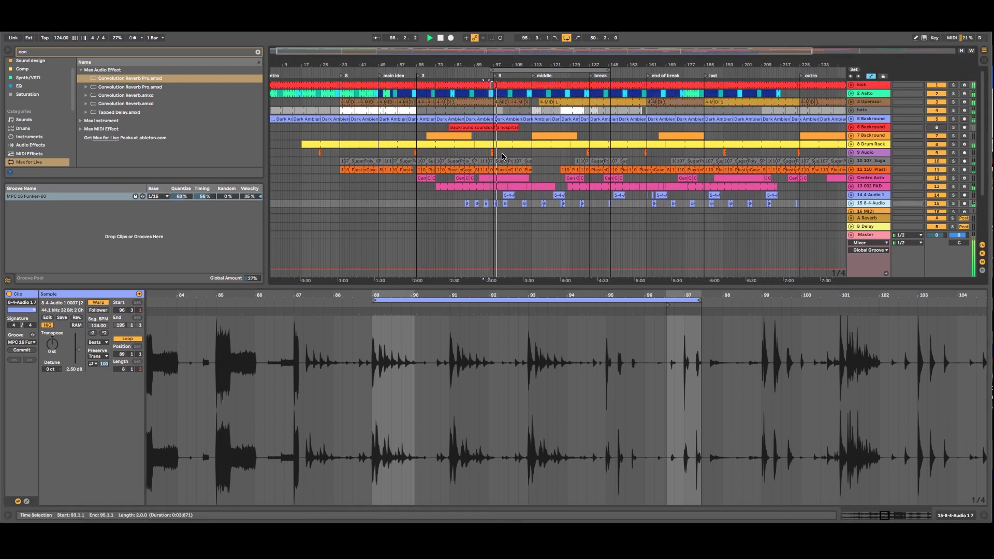
pyautogui.press('space')
# - Search all browser results for "fill" and look through the MIDI fill files
pyautogui.scroll(-4, 43, 141)
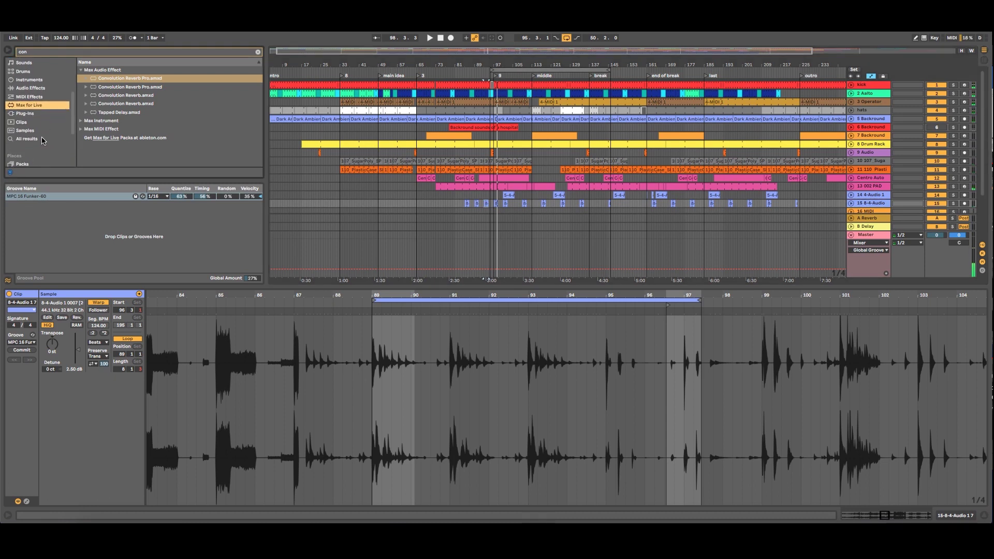
pyautogui.click(42, 139)
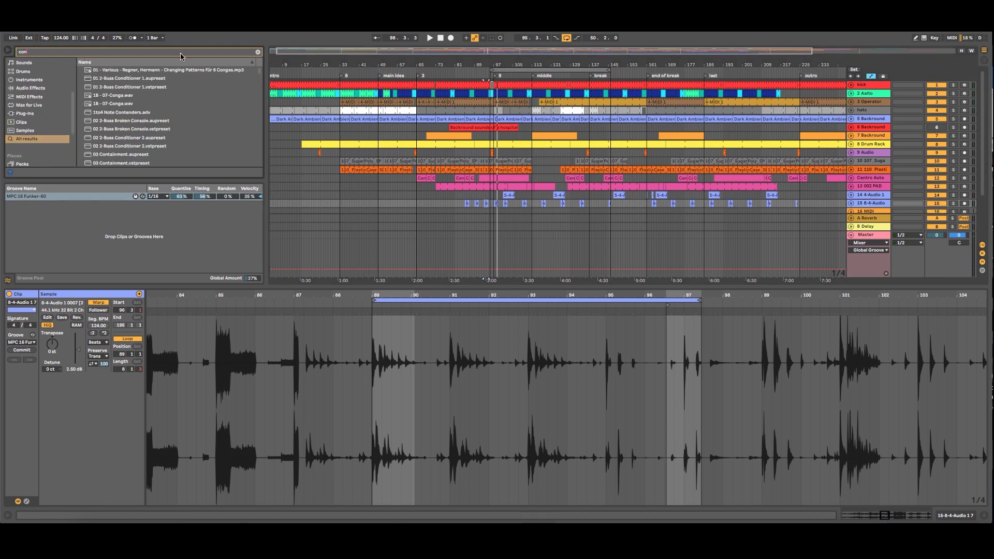
pyautogui.click(257, 52)
pyautogui.write('fill')
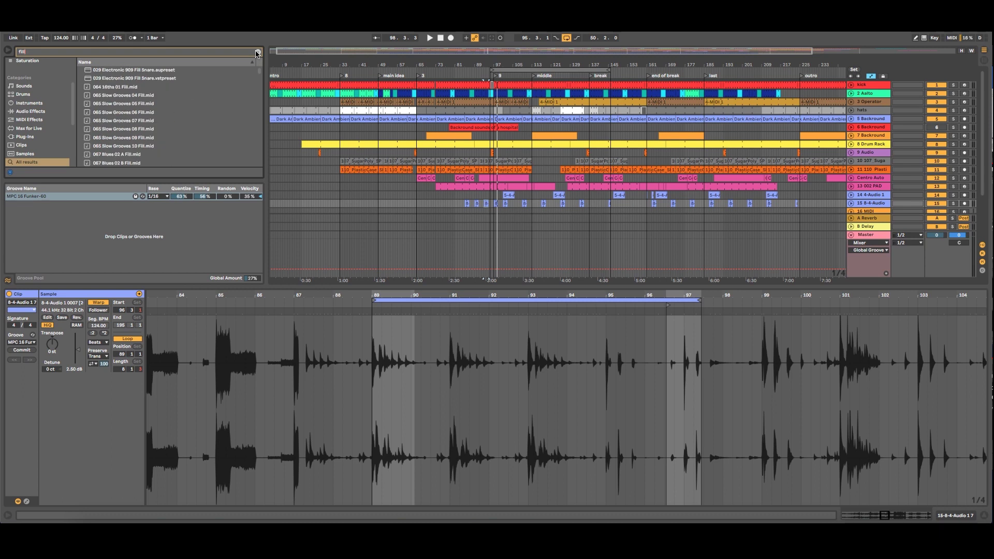
pyautogui.click(140, 104)
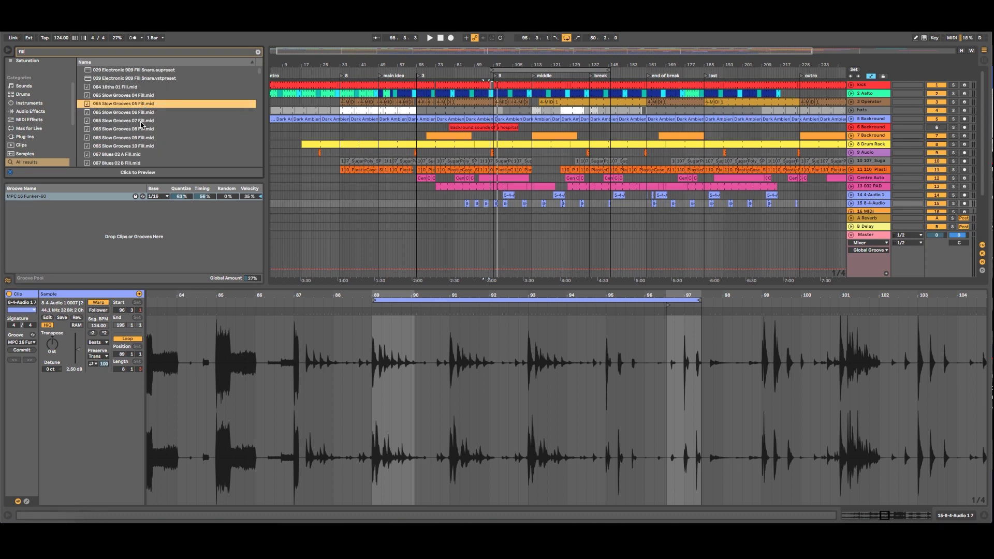
pyautogui.scroll(-6, 143, 124)
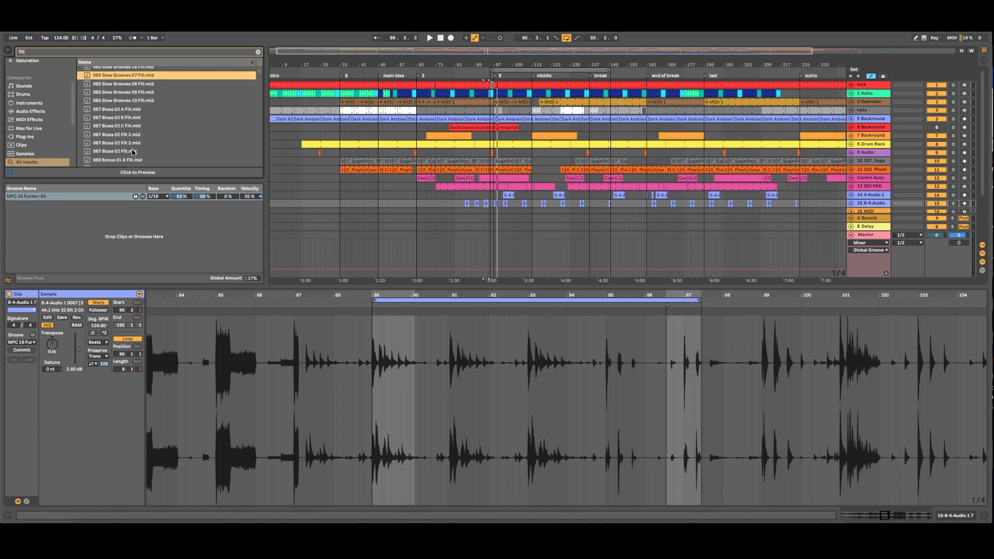
pyautogui.scroll(-3, 133, 151)
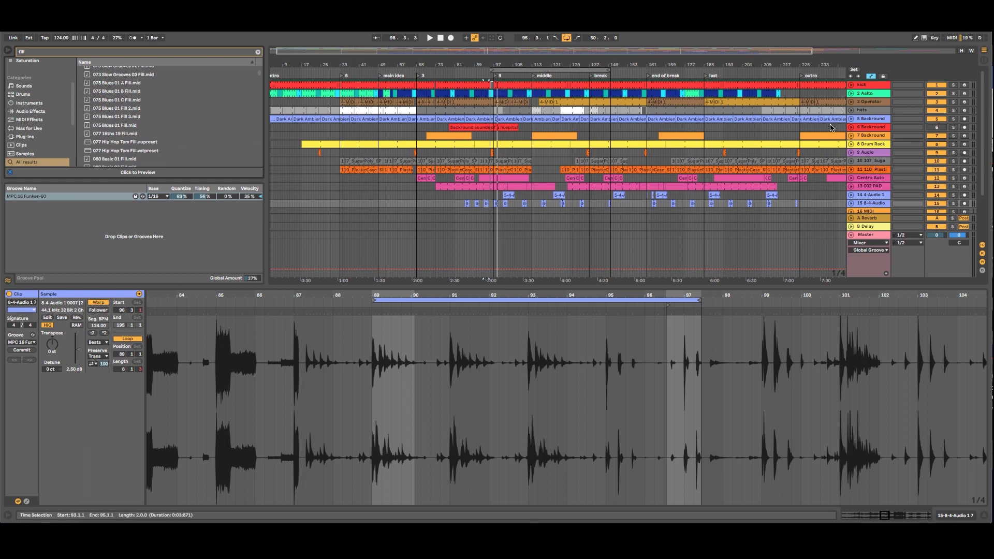
# - Insert a new MIDI track directly below the hats track
pyautogui.rightClick(868, 112)
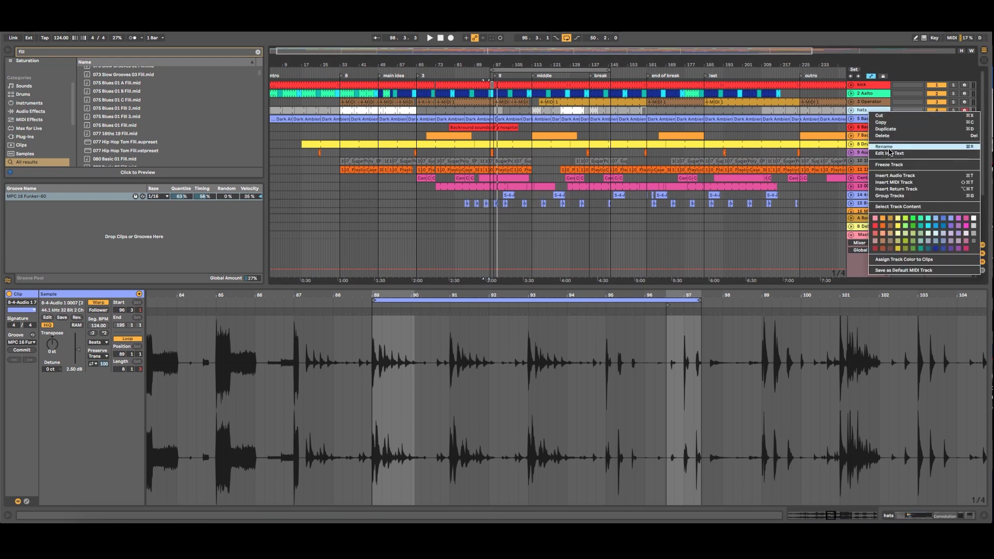
pyautogui.click(878, 183)
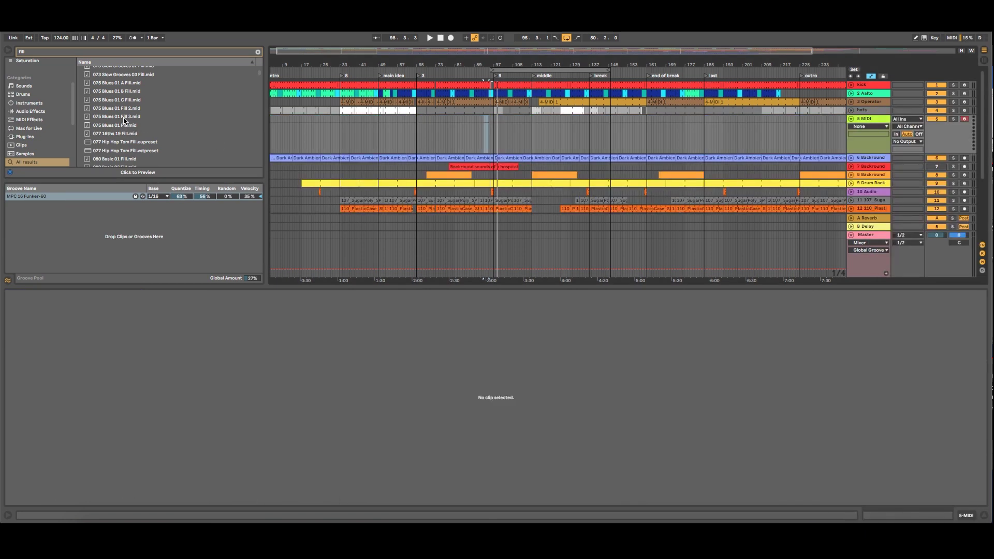
# - Drop the preset 077 Hip Hop Tom Fill.aupreset onto track 5 MIDI and switch to the Session View
pyautogui.scroll(-1, 122, 117)
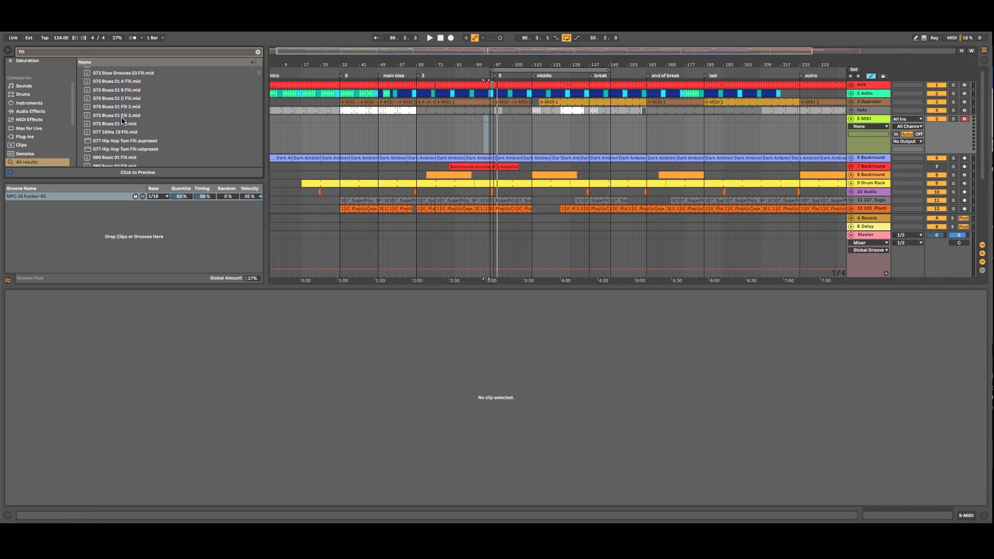
pyautogui.moveTo(115, 137); pyautogui.dragTo(464, 98)
pyautogui.press('Tab')
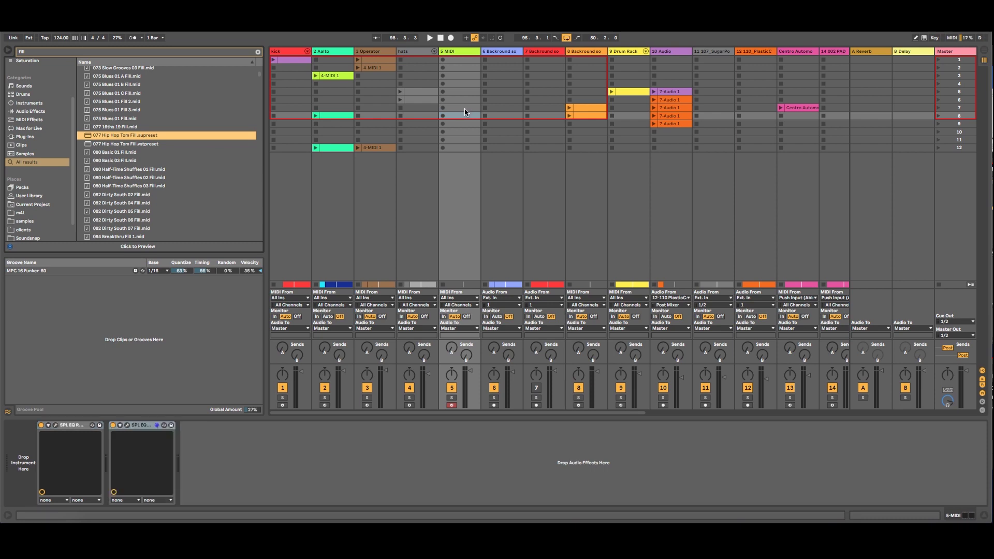
# - Delete both SPL EQ devices from track 5 MIDI so it has no devices
pyautogui.click(143, 429)
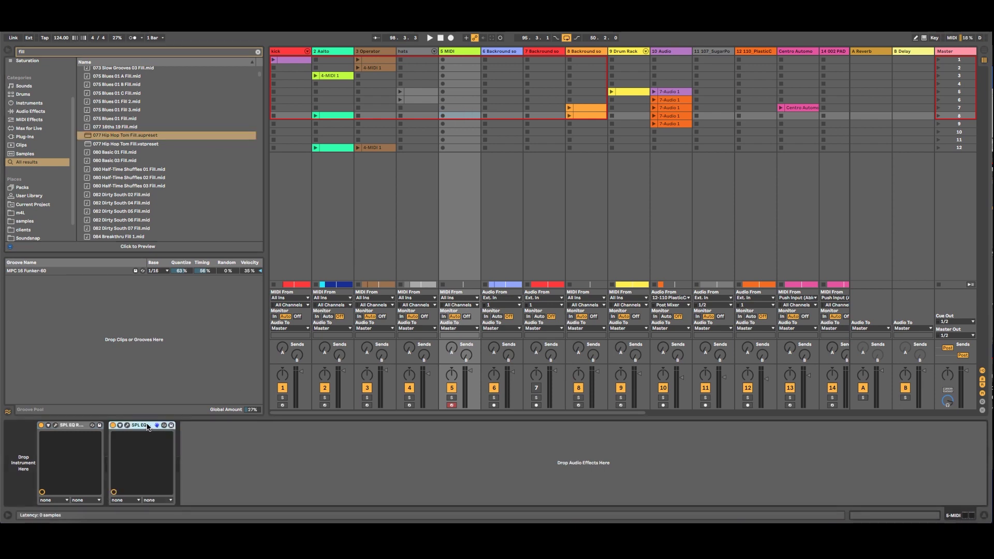
pyautogui.press('Delete')
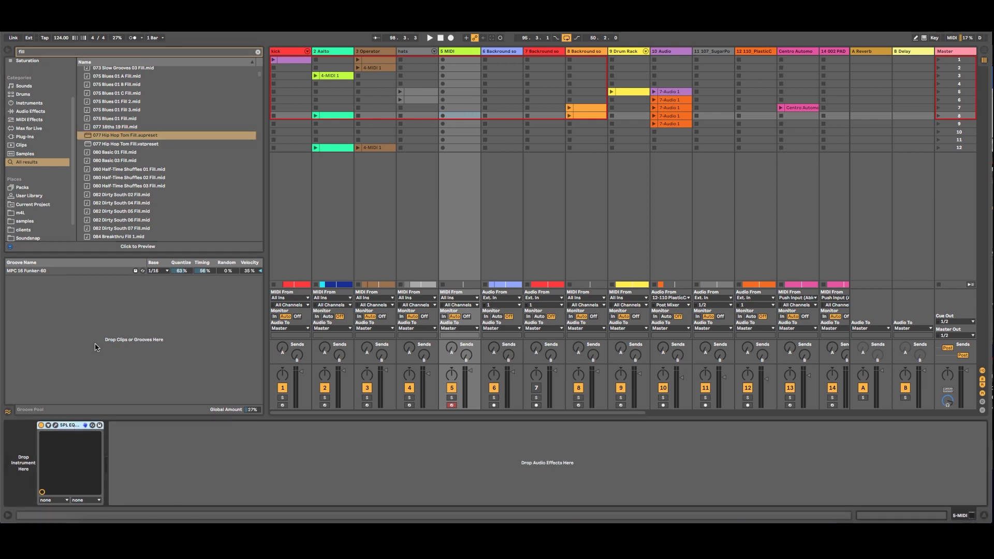
pyautogui.press('Delete')
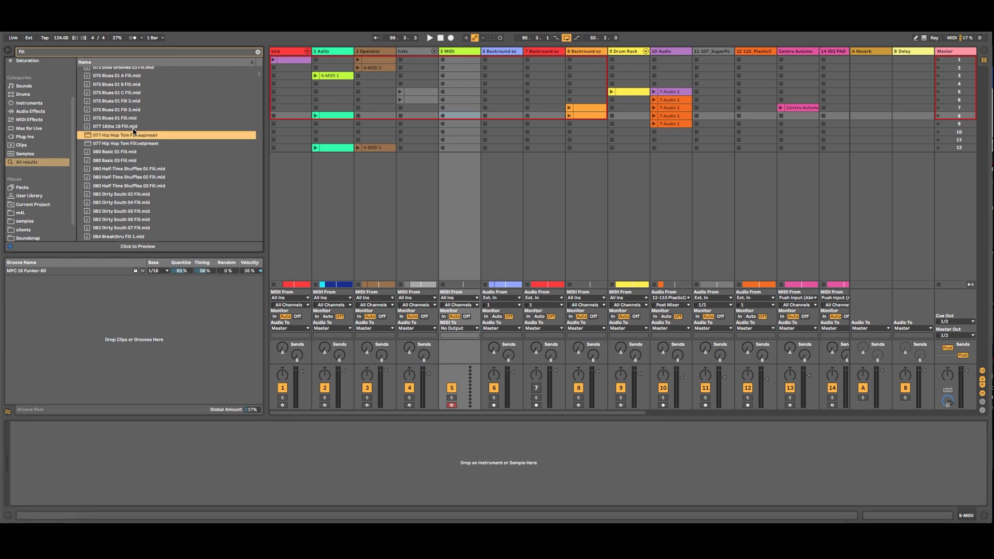
# - Place an 084 Breakthru Fill MIDI file in scene 6 of track 5 MIDI and delete its notes before position 1.4
pyautogui.click(113, 128)
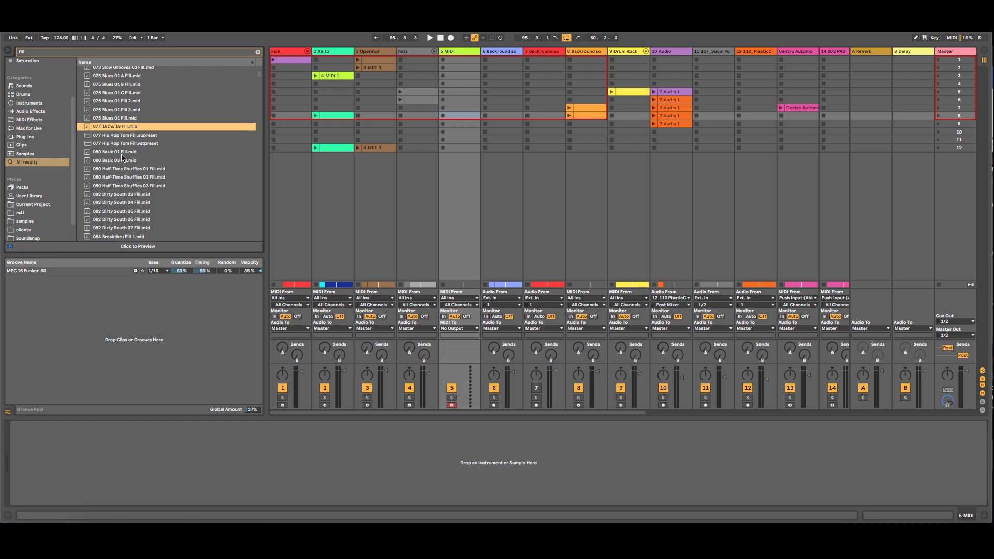
pyautogui.click(130, 195)
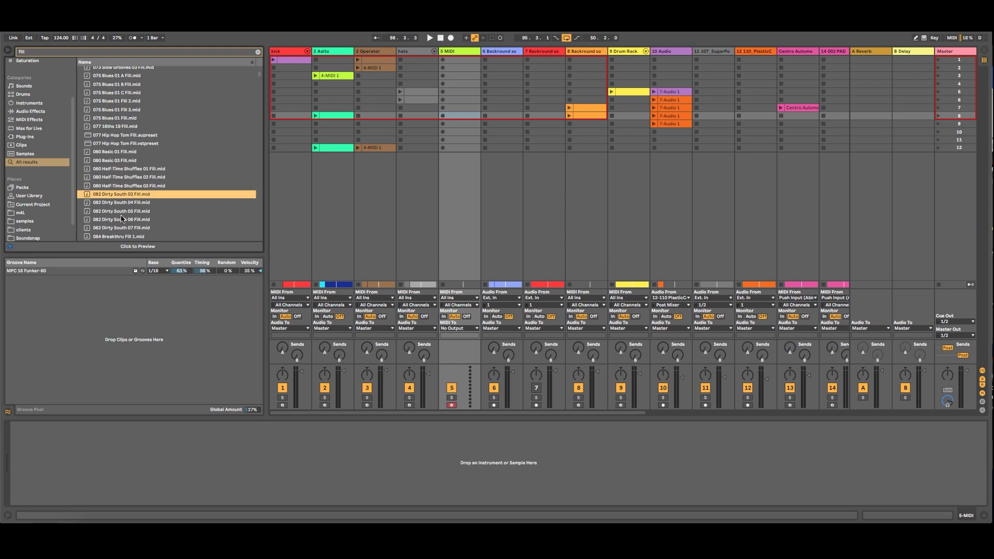
pyautogui.scroll(-5, 130, 217)
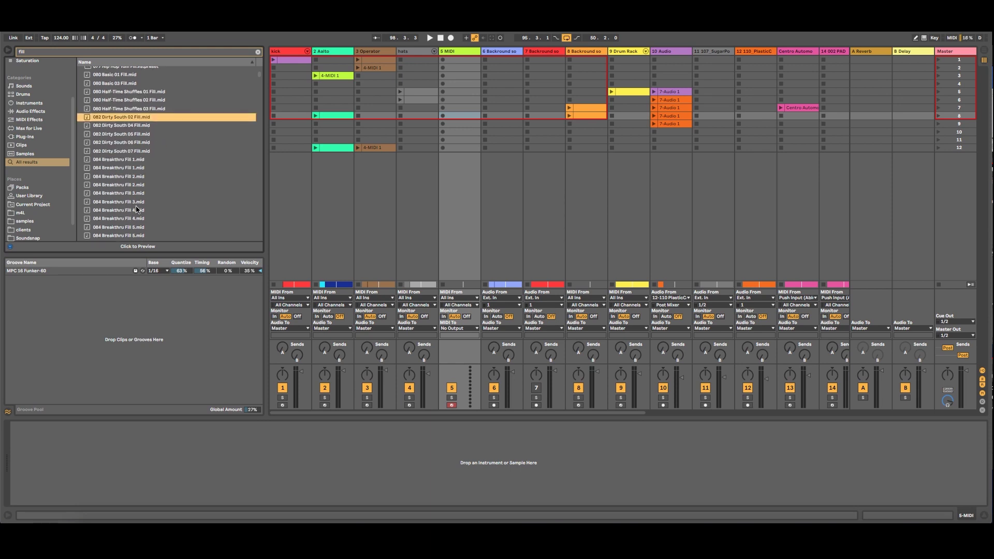
pyautogui.moveTo(123, 204); pyautogui.dragTo(464, 102)
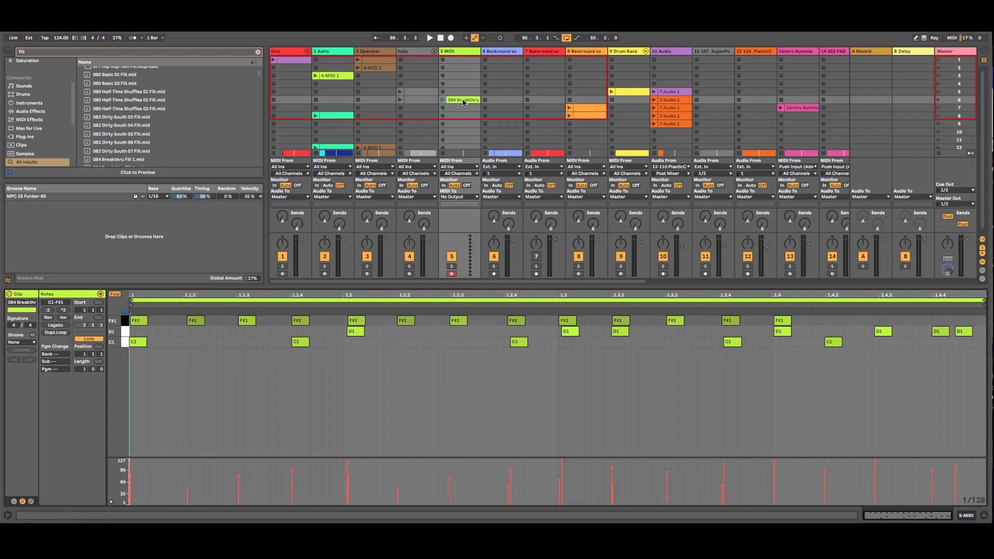
pyautogui.moveTo(766, 355); pyautogui.dragTo(134, 319)
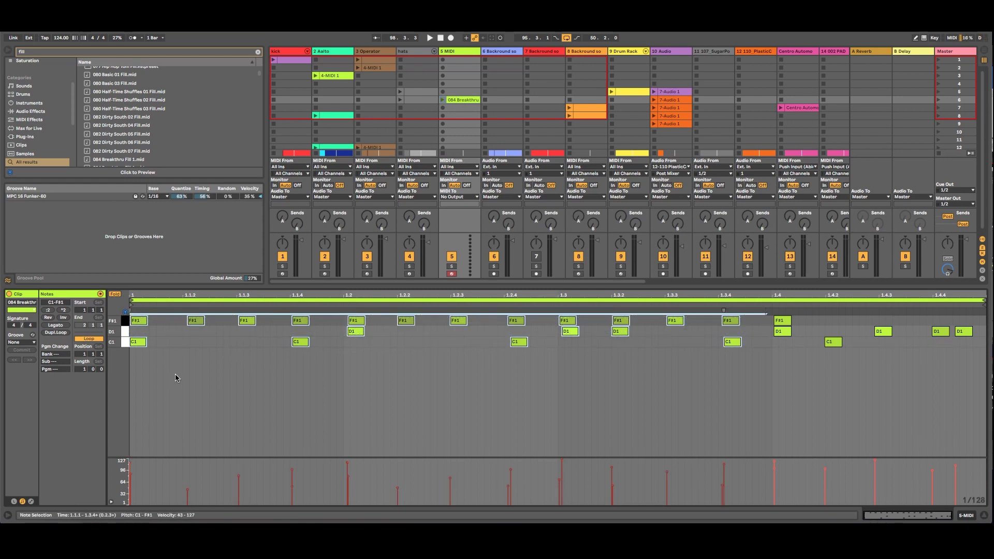
pyautogui.press('Delete')
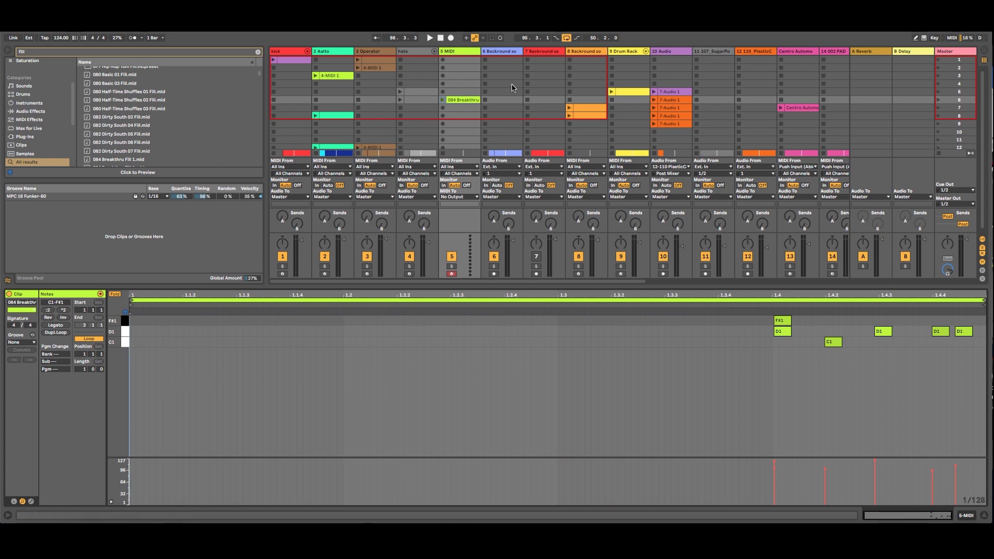
# - Clear the browser search, load an empty Drum Rack on track 5, and check which notes the Breakthru clip uses
pyautogui.click(462, 54)
pyautogui.click(42, 111)
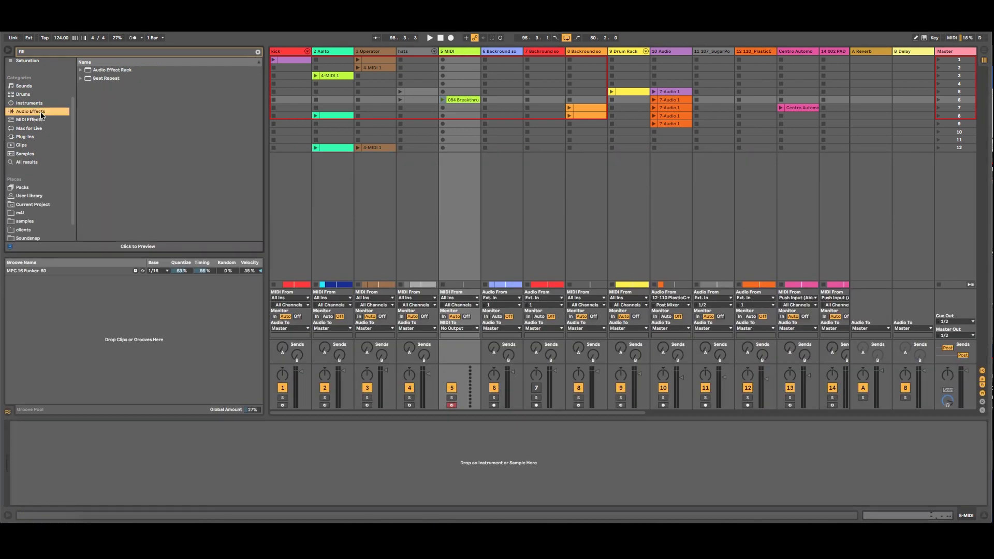
pyautogui.click(43, 104)
pyautogui.click(258, 51)
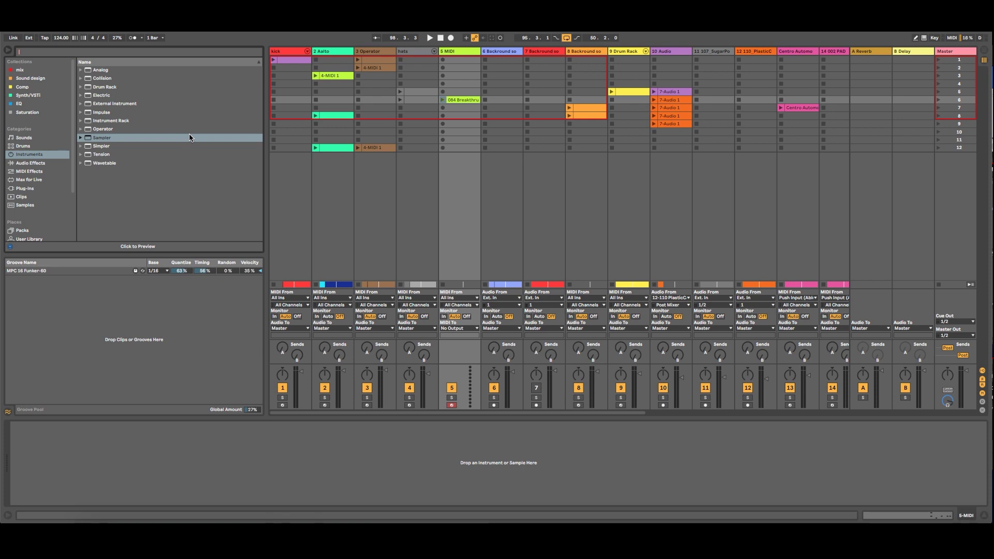
pyautogui.moveTo(104, 87); pyautogui.dragTo(459, 53)
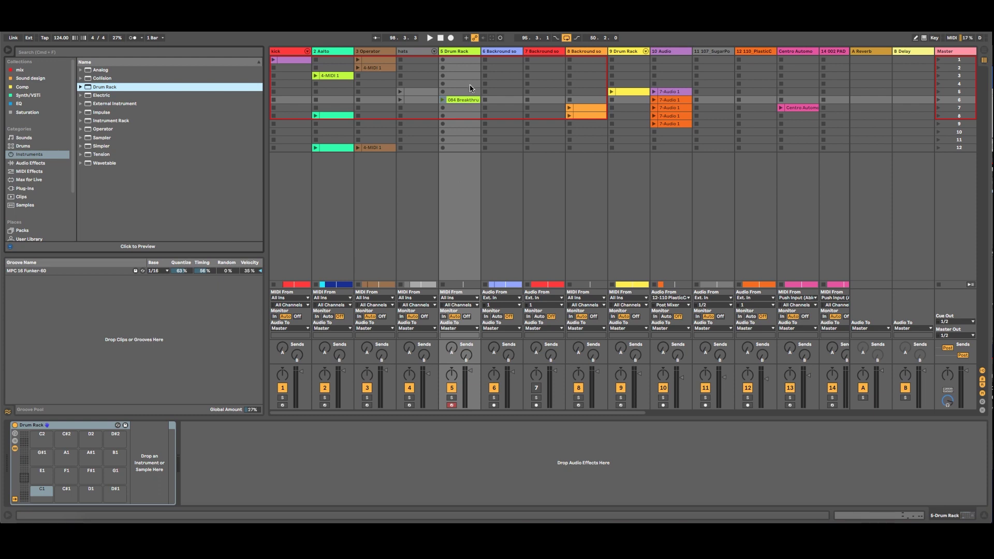
pyautogui.doubleClick(469, 99)
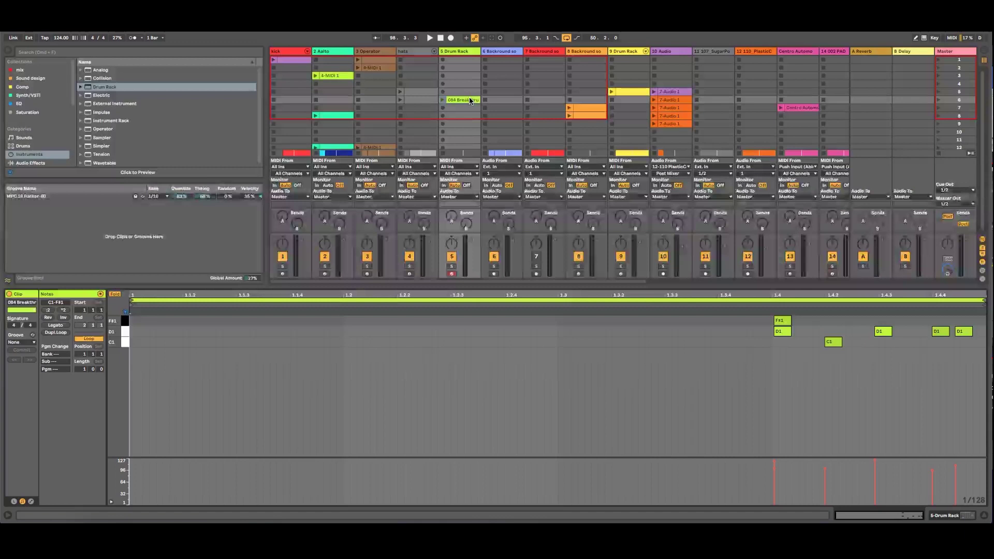
pyautogui.click(468, 53)
pyautogui.click(466, 53)
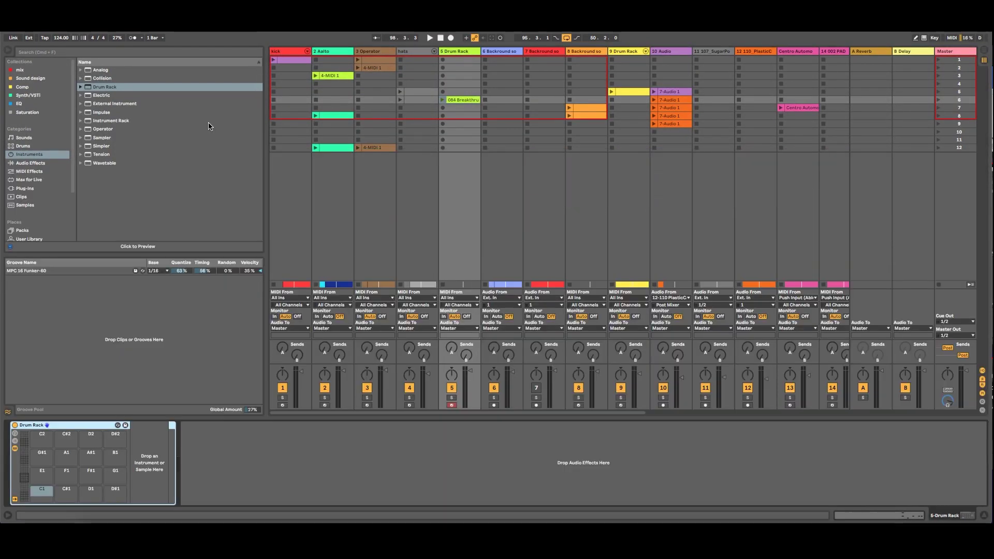
# - Search the samples for "tom", audition several, and load Tom Achad Low.aif onto the Drum Rack's C1 pad
pyautogui.click(43, 206)
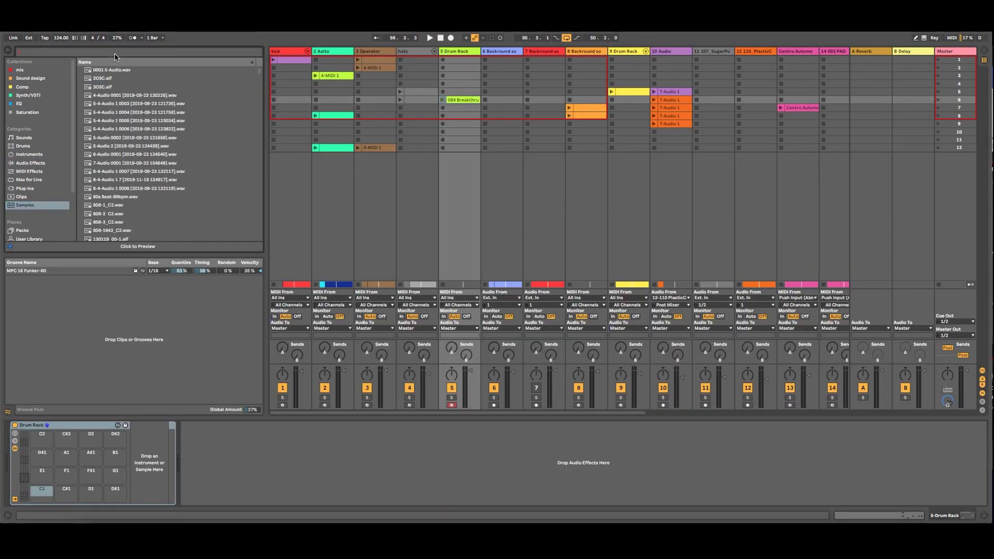
pyautogui.write('tom')
pyautogui.click(120, 117)
pyautogui.click(123, 142)
pyautogui.click(120, 200)
pyautogui.click(127, 142)
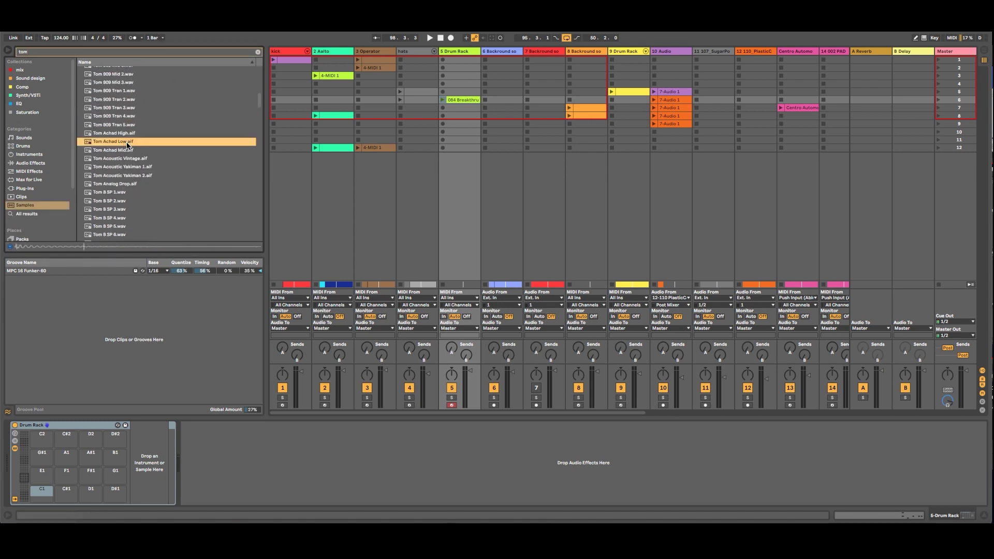
pyautogui.moveTo(123, 144); pyautogui.dragTo(45, 496)
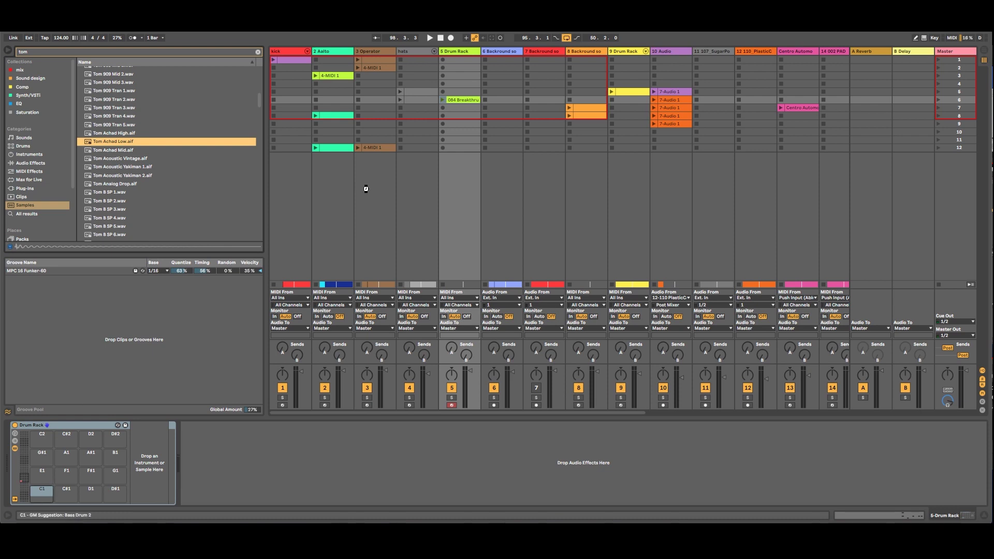
# - Check the Breakthru clip's notes, audition more toms, and load Tom Analog Drop.aif onto the Drum Rack's C#1 pad
pyautogui.doubleClick(452, 101)
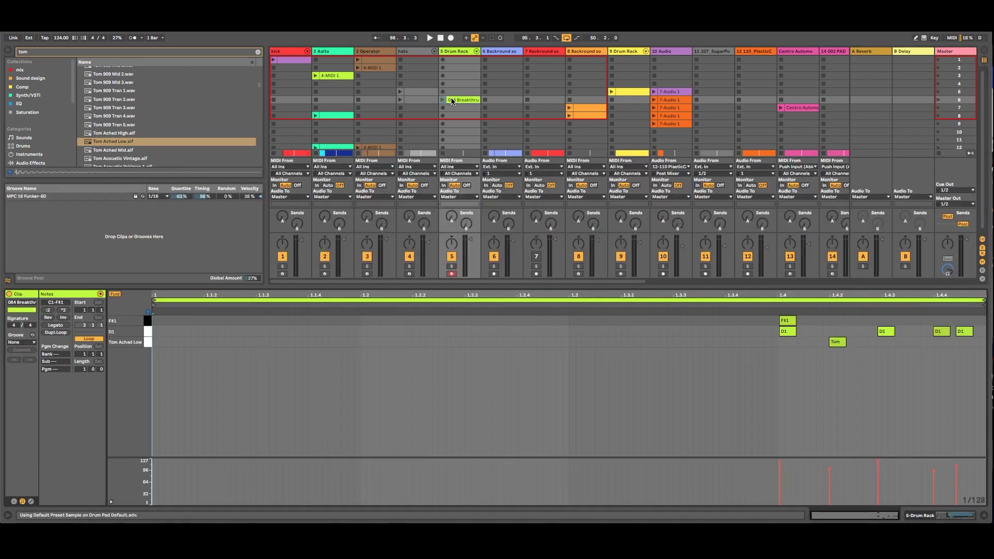
pyautogui.click(161, 133)
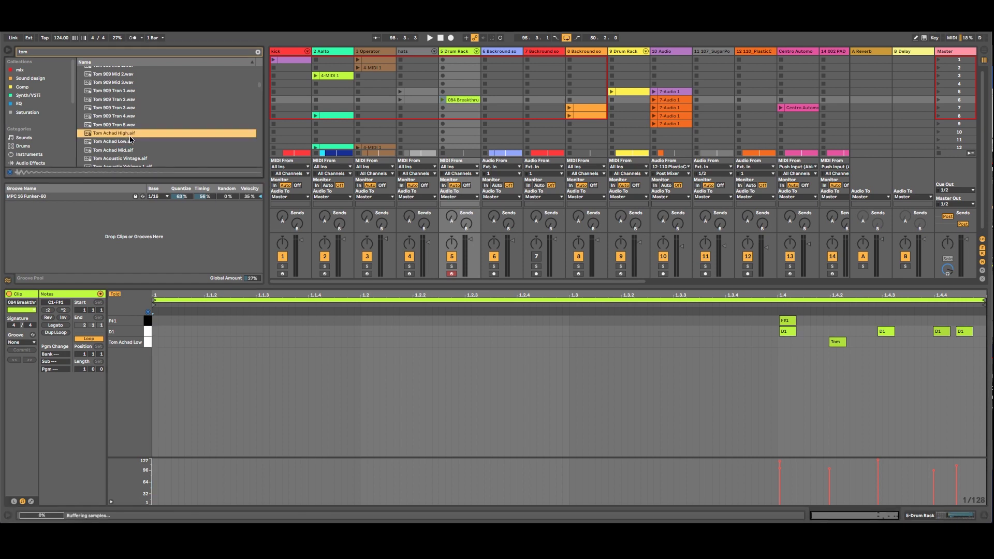
pyautogui.click(464, 52)
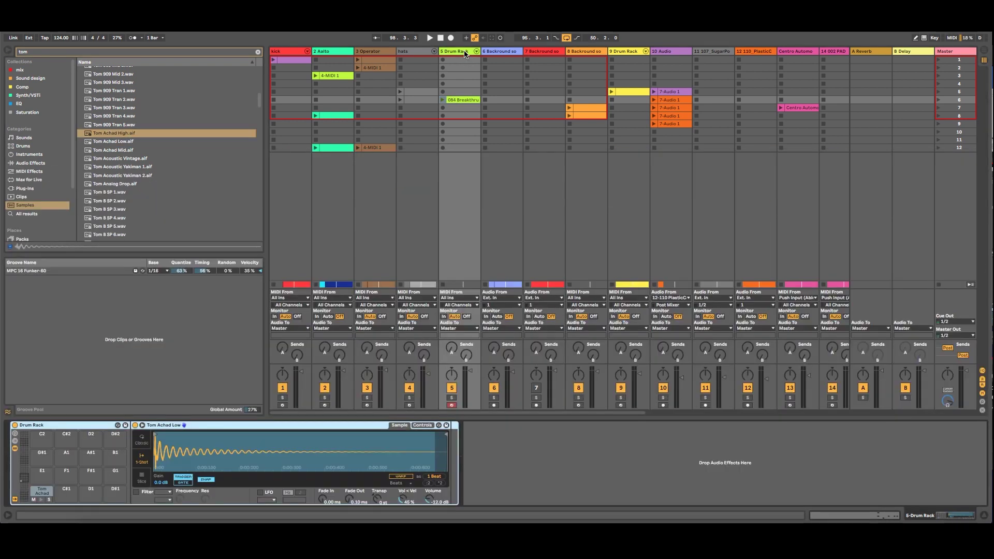
pyautogui.click(128, 159)
pyautogui.click(123, 184)
pyautogui.moveTo(123, 188); pyautogui.dragTo(100, 478)
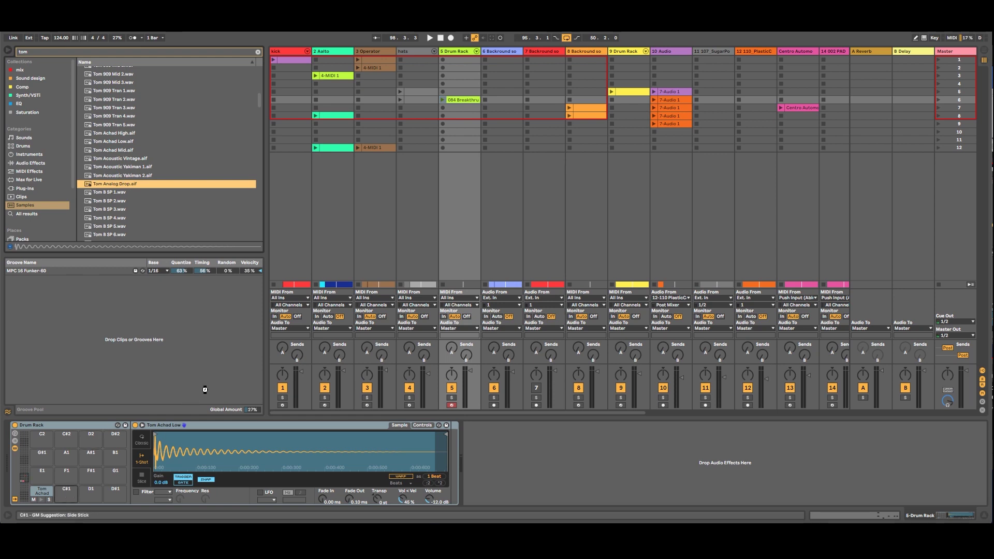
# - Compare the pads with the Breakthru clip's notes and move Tom Analog Drop from pad C#1 to D1
pyautogui.click(469, 101)
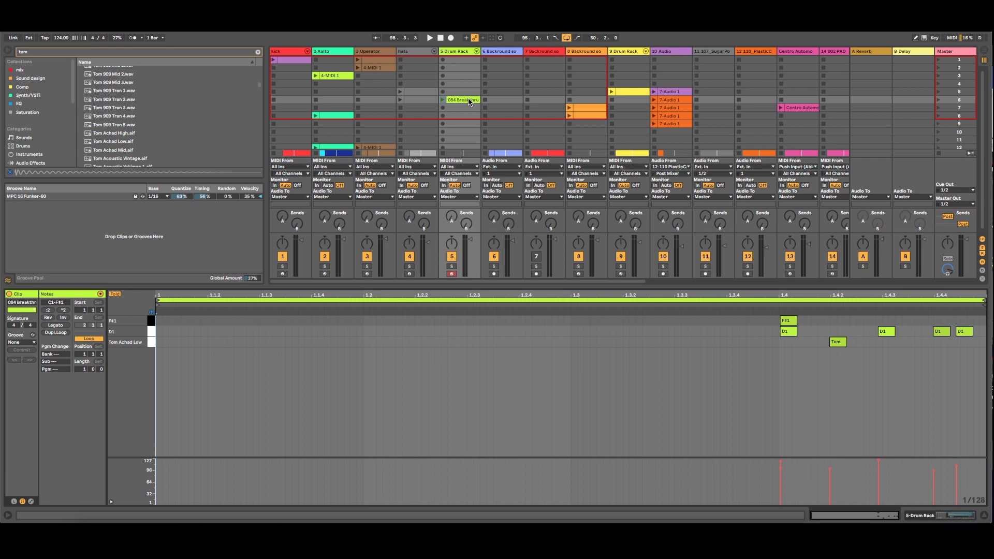
pyautogui.click(461, 51)
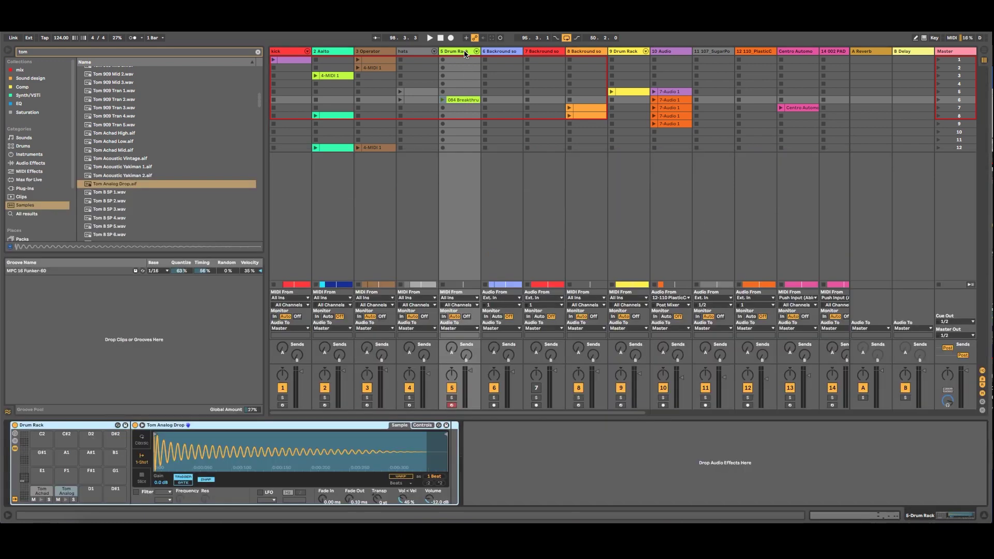
pyautogui.moveTo(63, 498); pyautogui.dragTo(91, 495)
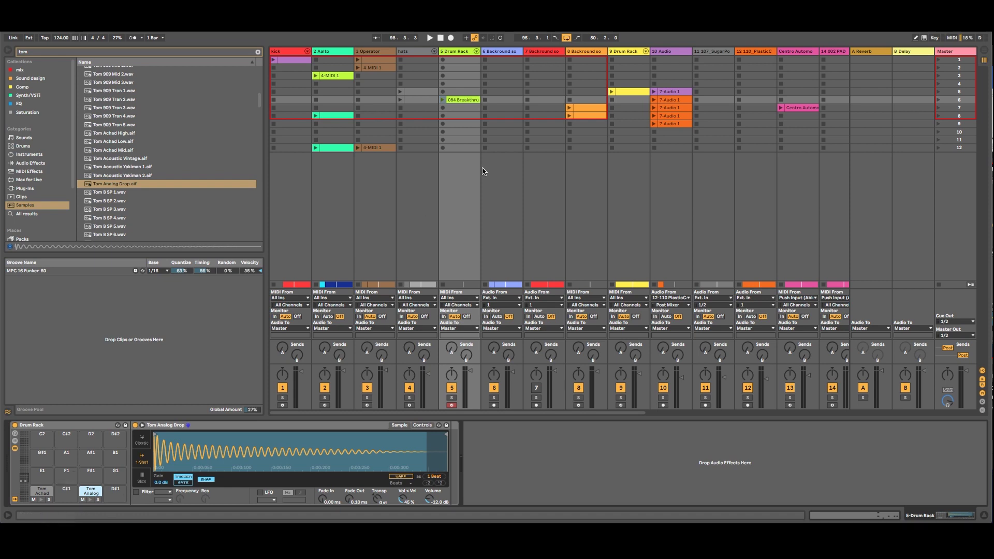
# - Check the clip for its remaining unassigned note, audition more toms, and load Tom Cheap SP 2.wav onto the F#1 pad
pyautogui.click(465, 101)
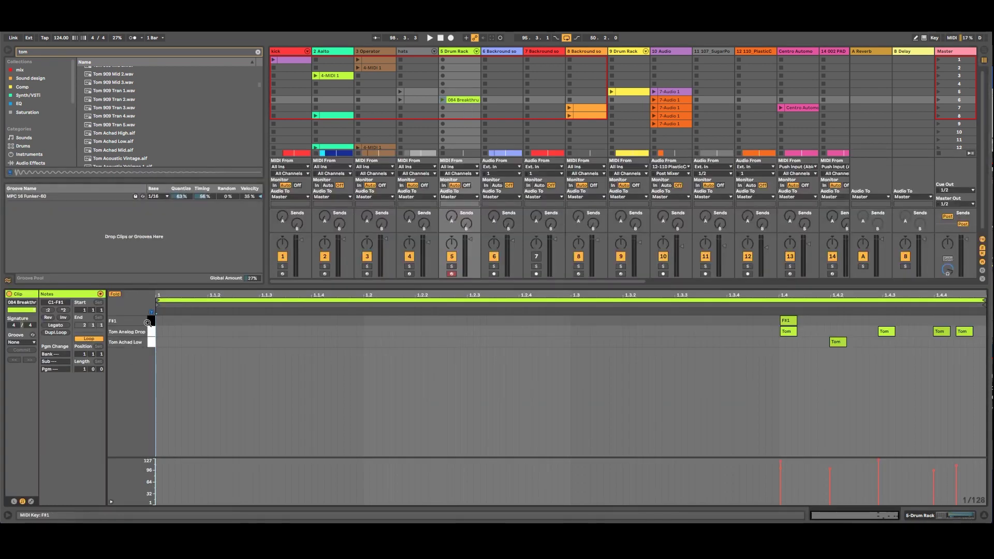
pyautogui.click(465, 52)
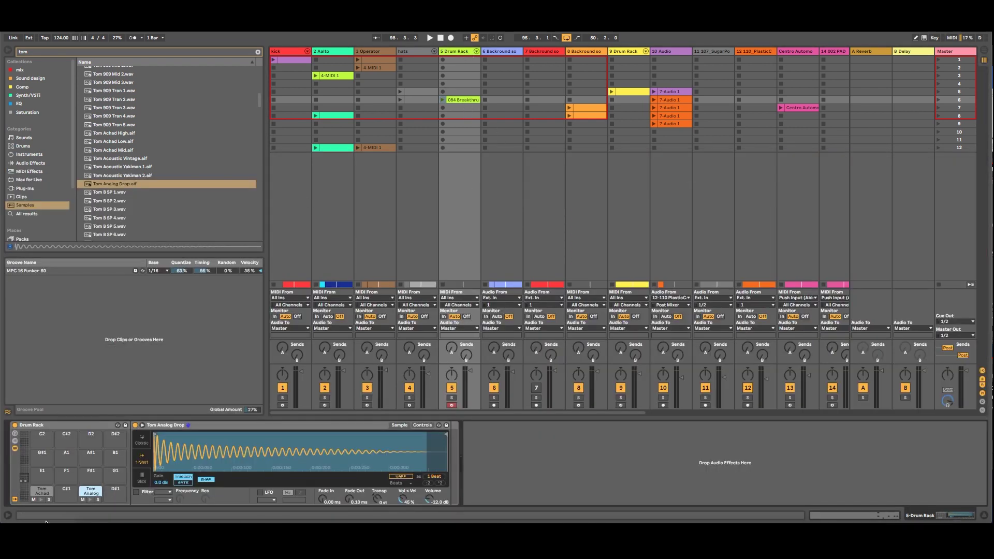
pyautogui.click(118, 159)
pyautogui.click(114, 201)
pyautogui.click(113, 227)
pyautogui.scroll(-3, 109, 223)
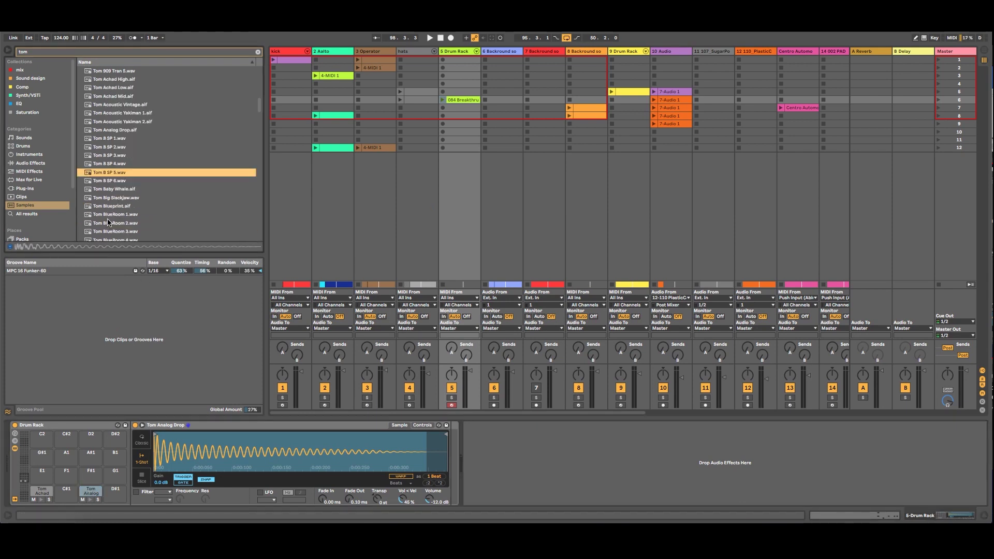
pyautogui.click(115, 223)
pyautogui.click(115, 232)
pyautogui.scroll(-5, 115, 231)
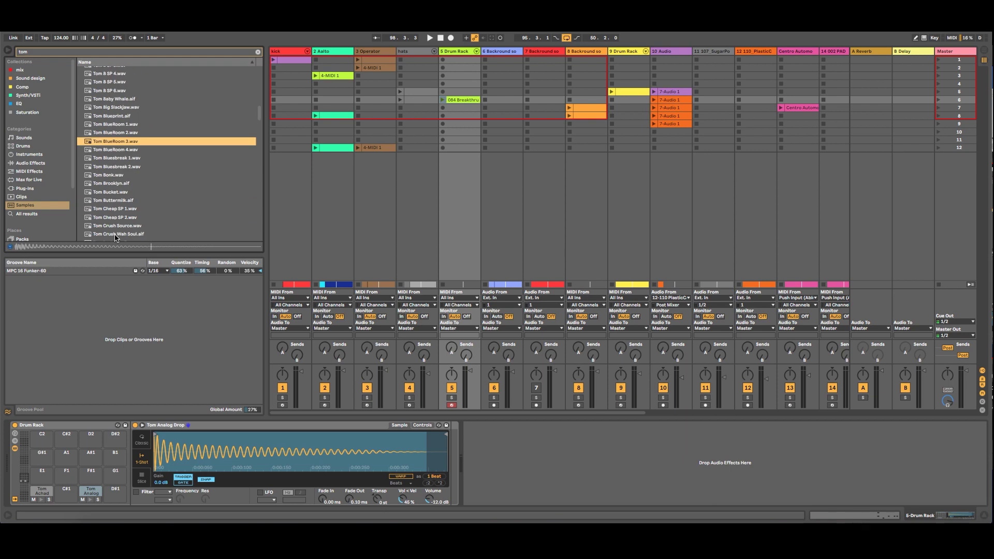
pyautogui.click(117, 217)
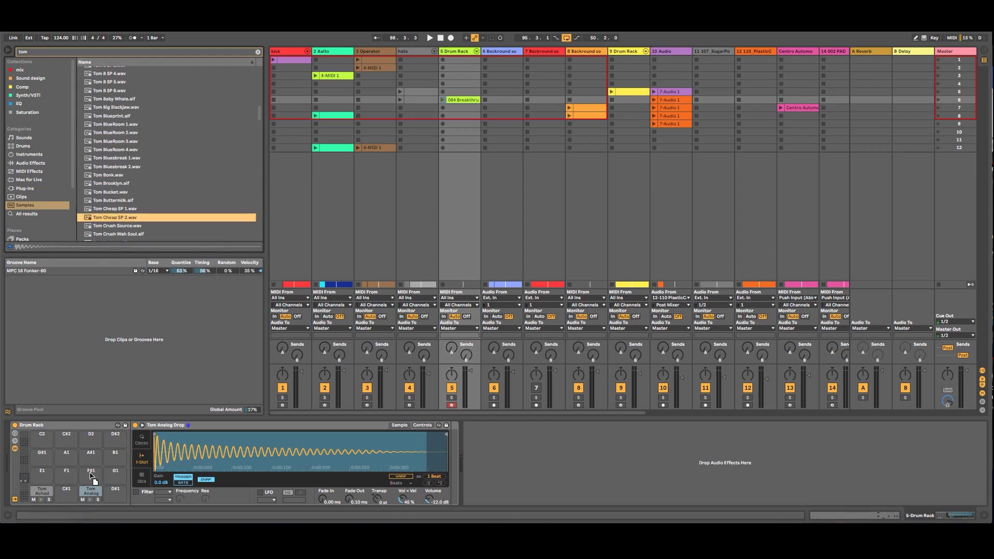
pyautogui.press('Return')
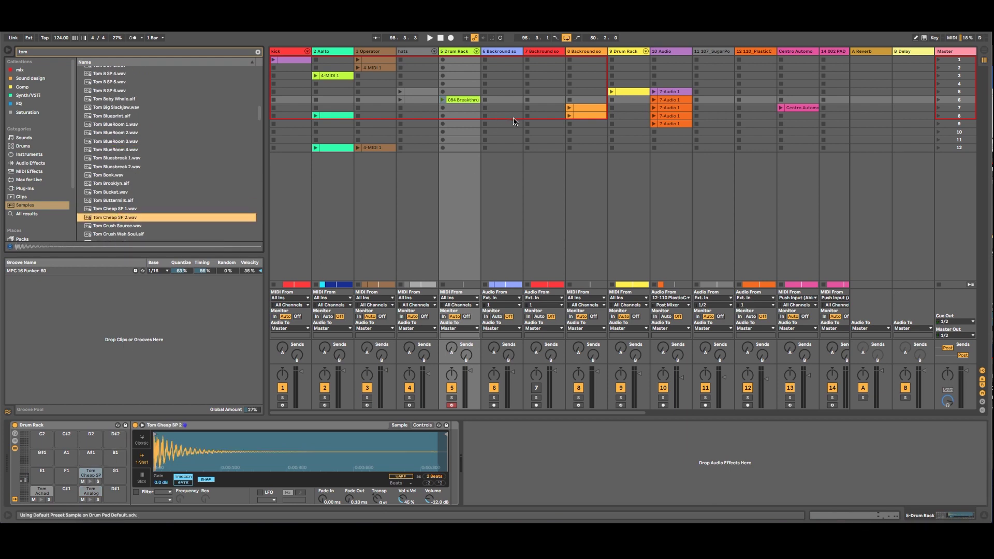
# - Play the Breakthru clip with track 5 Drum Rack soloed at -18.0 dB and open the clip's notes
pyautogui.click(443, 98)
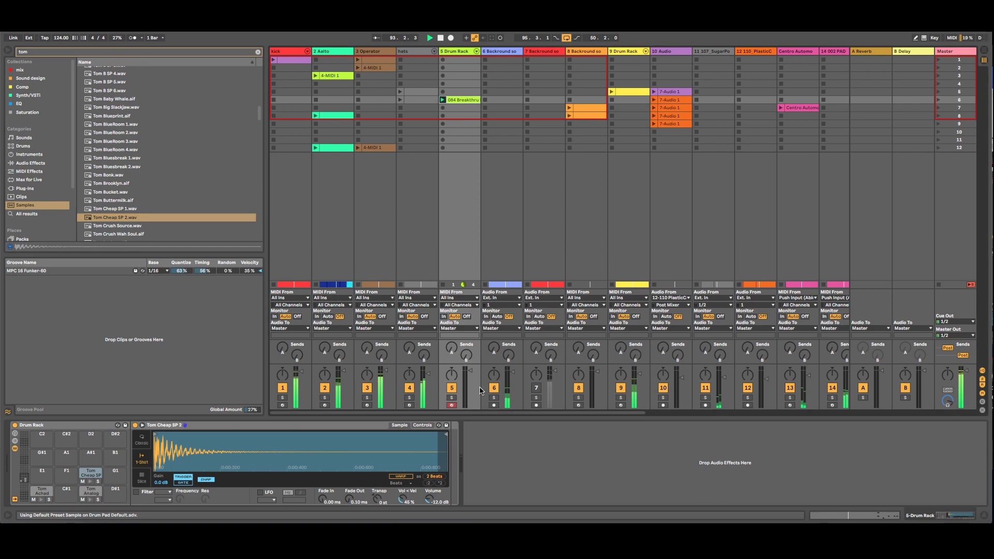
pyautogui.moveTo(470, 373); pyautogui.dragTo(469, 383)
pyautogui.click(451, 397)
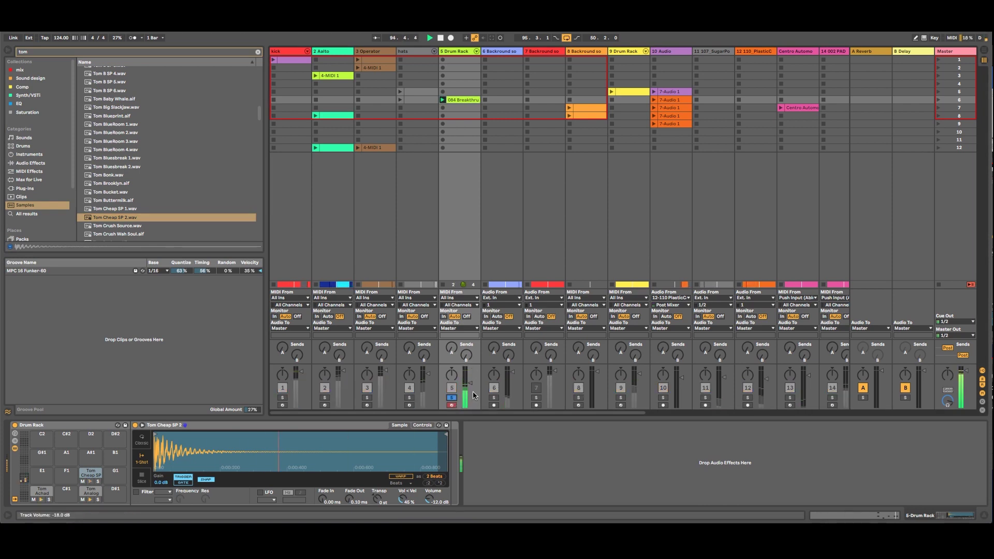
pyautogui.doubleClick(465, 100)
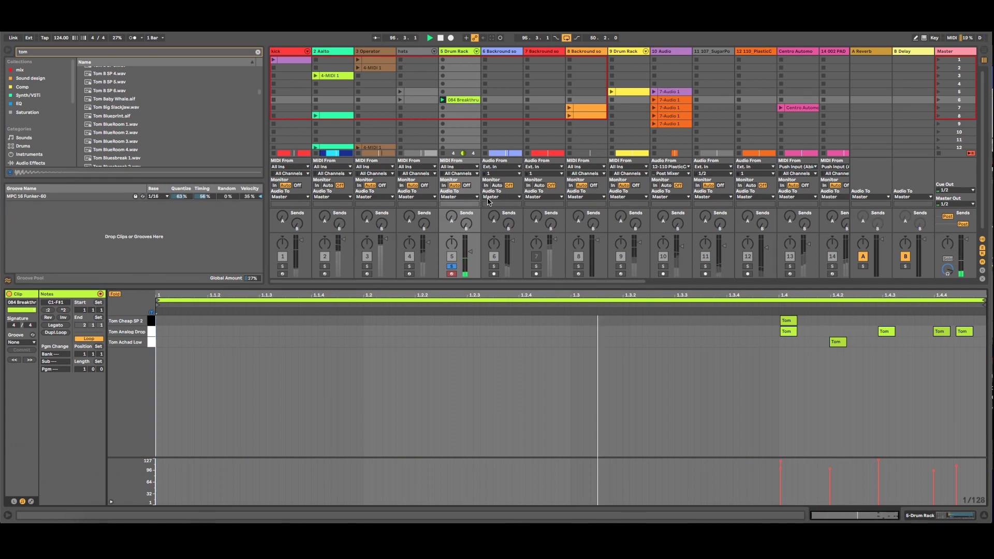
# - Check the Breakthru clip's tom notes, open the Drum Rack's pads, and shorten Tom Analog Drop by moving its sample end earlier
pyautogui.click(655, 341)
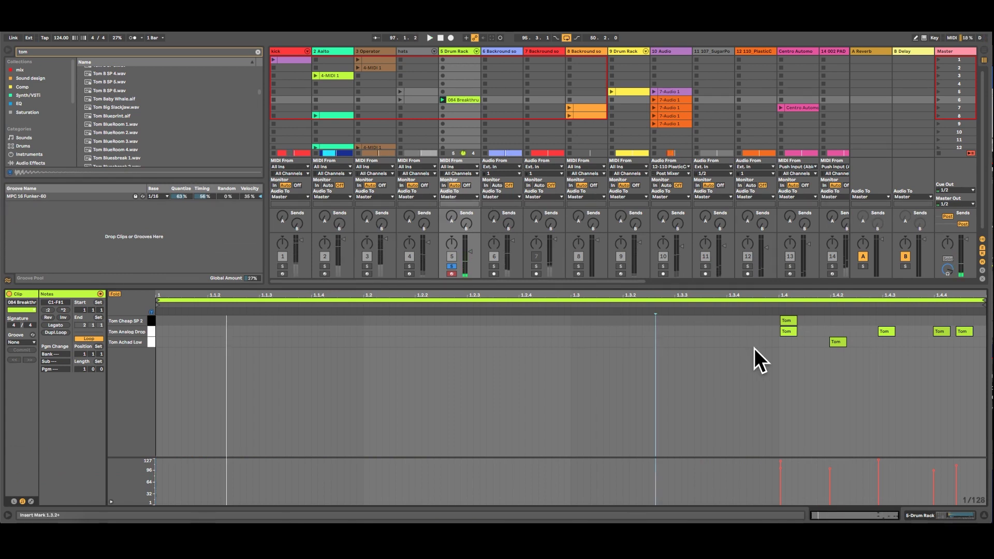
pyautogui.click(791, 321)
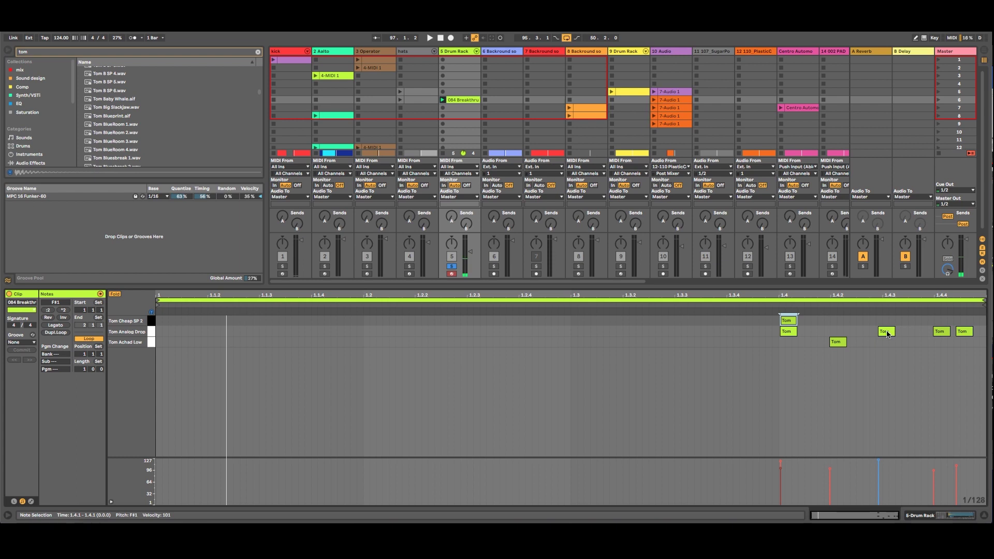
pyautogui.click(463, 53)
pyautogui.click(98, 474)
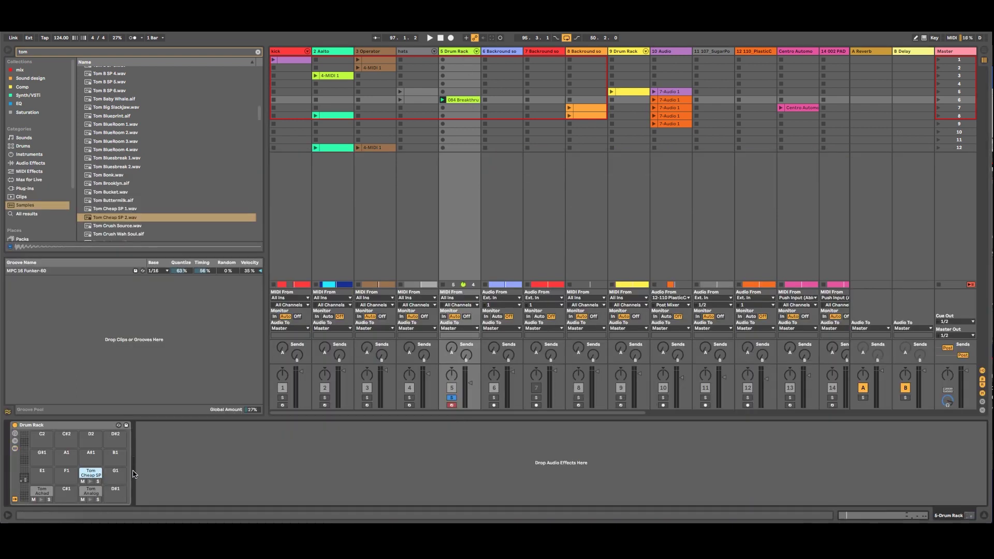
pyautogui.click(90, 474)
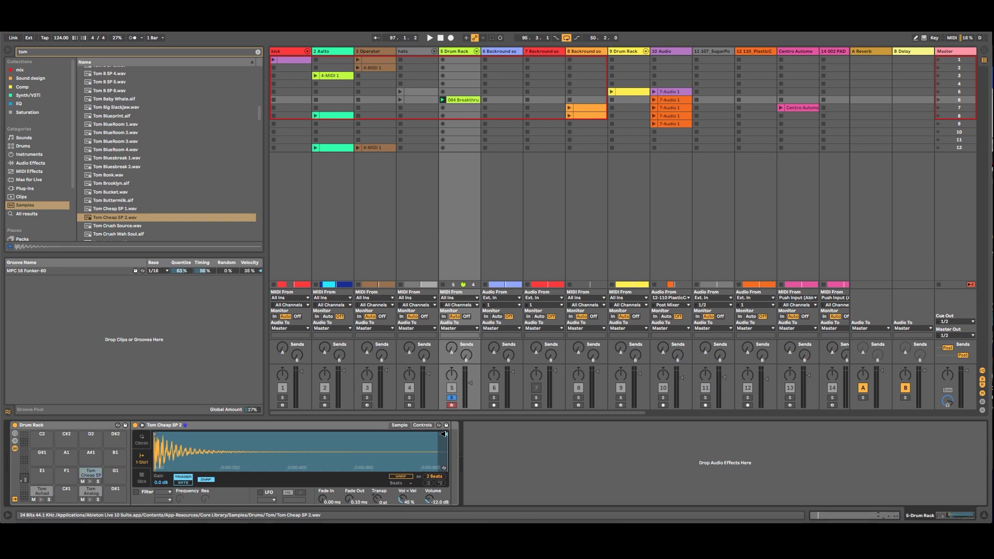
pyautogui.click(91, 492)
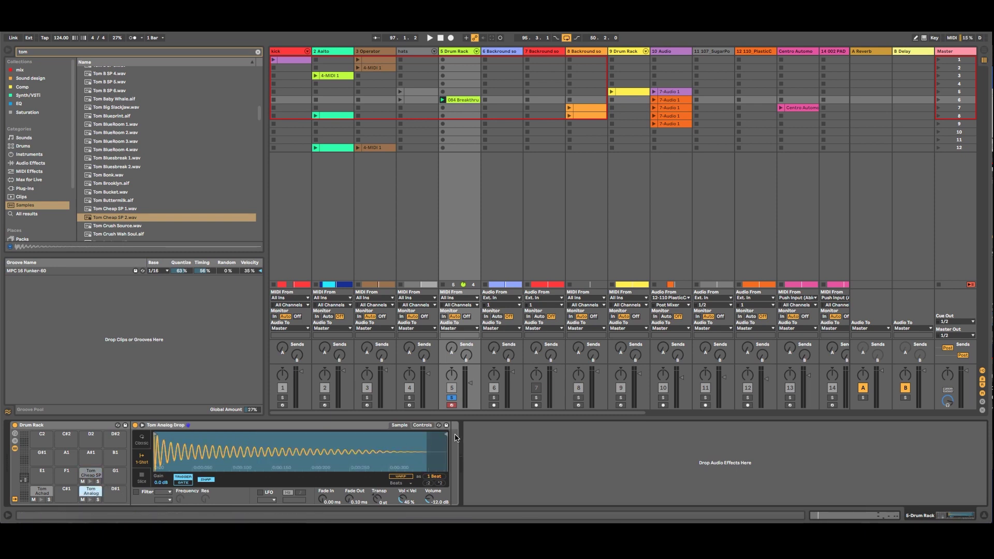
pyautogui.moveTo(446, 433); pyautogui.dragTo(382, 431)
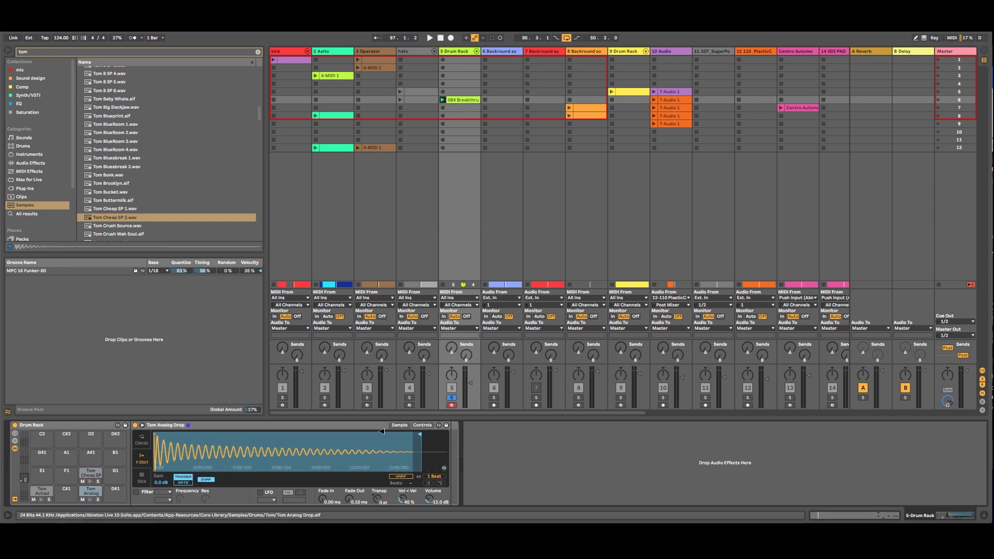
# - Trim the Tom Achad Low and Tom Cheap SP 2 samples short, with fade-ins of 3.37 ms on Tom Analog Drop and 1.33 ms on Cheap SP 2
pyautogui.click(41, 492)
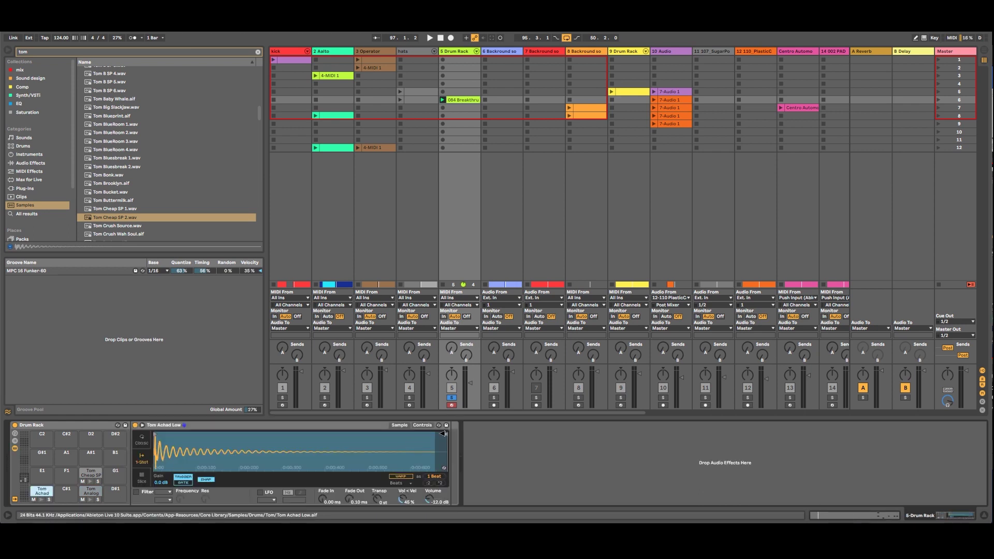
pyautogui.moveTo(326, 436); pyautogui.dragTo(186, 446)
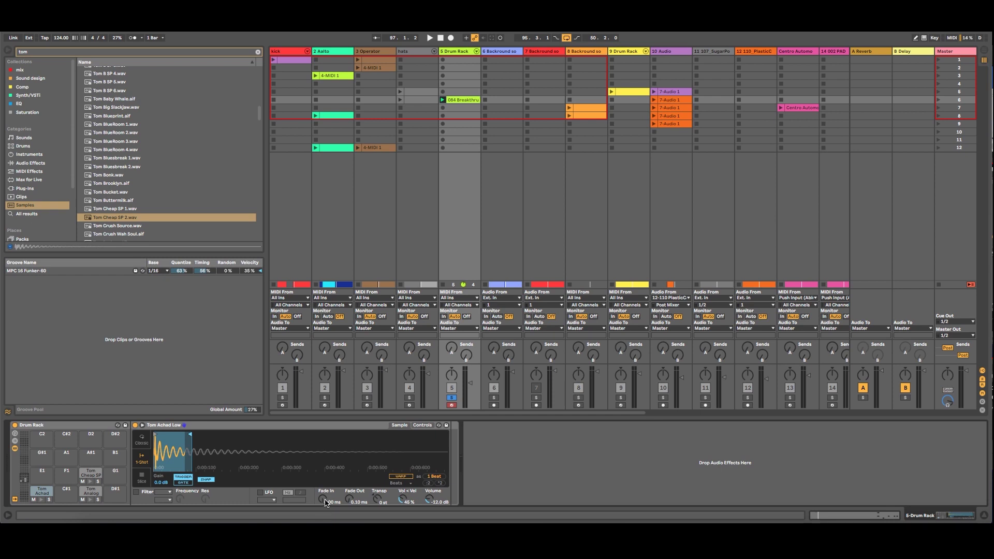
pyautogui.click(91, 492)
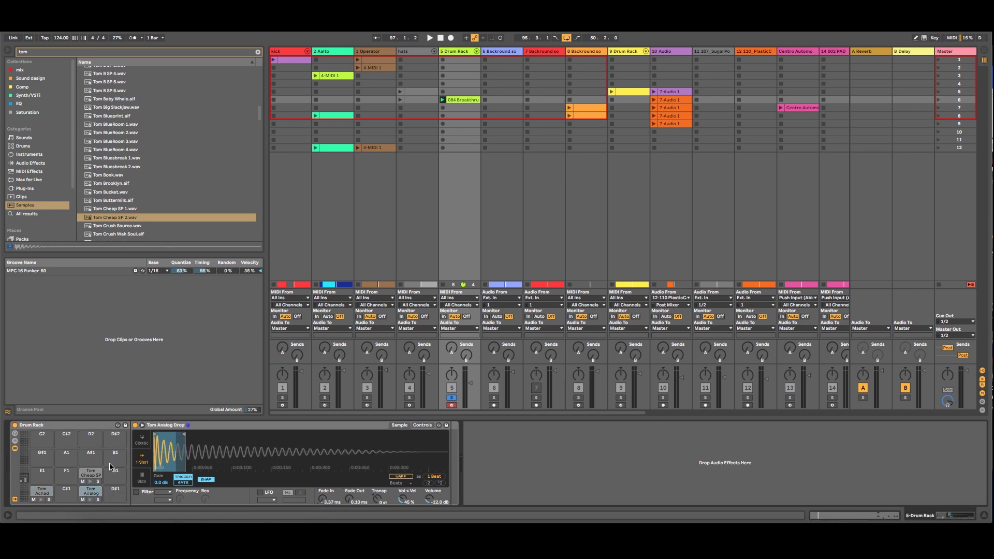
pyautogui.click(89, 473)
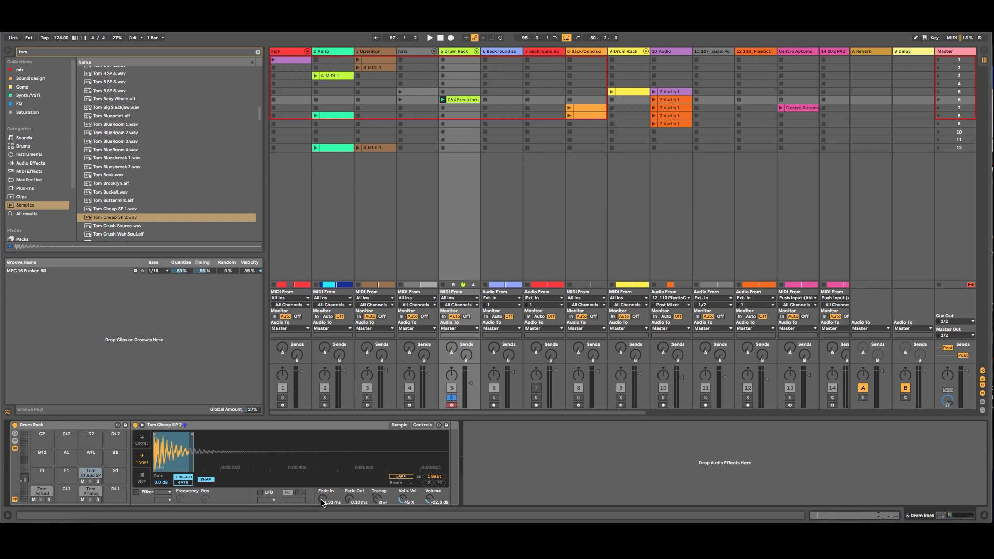
# - Audition the shortened toms in the Breakthru clip and search the browser's samples for "fill"
pyautogui.click(442, 100)
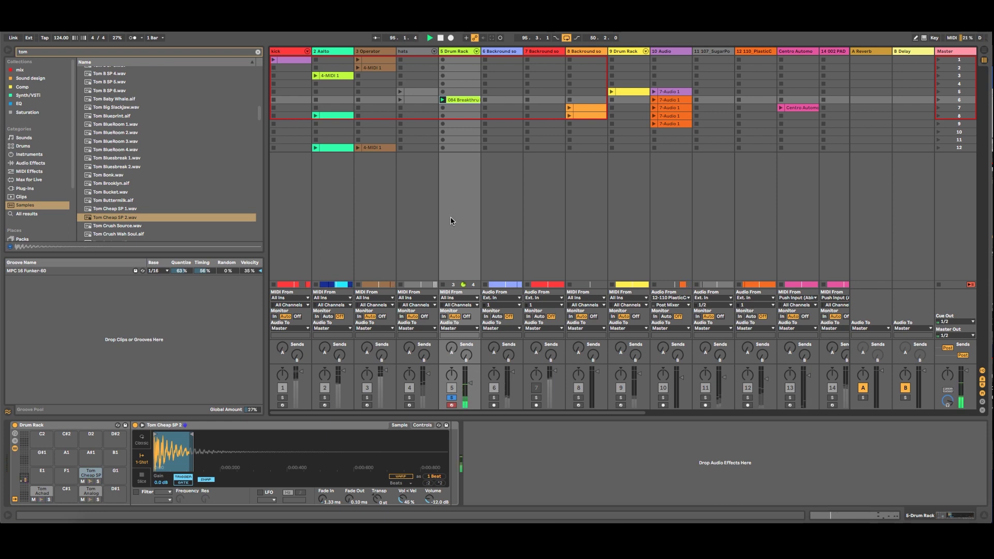
pyautogui.doubleClick(463, 102)
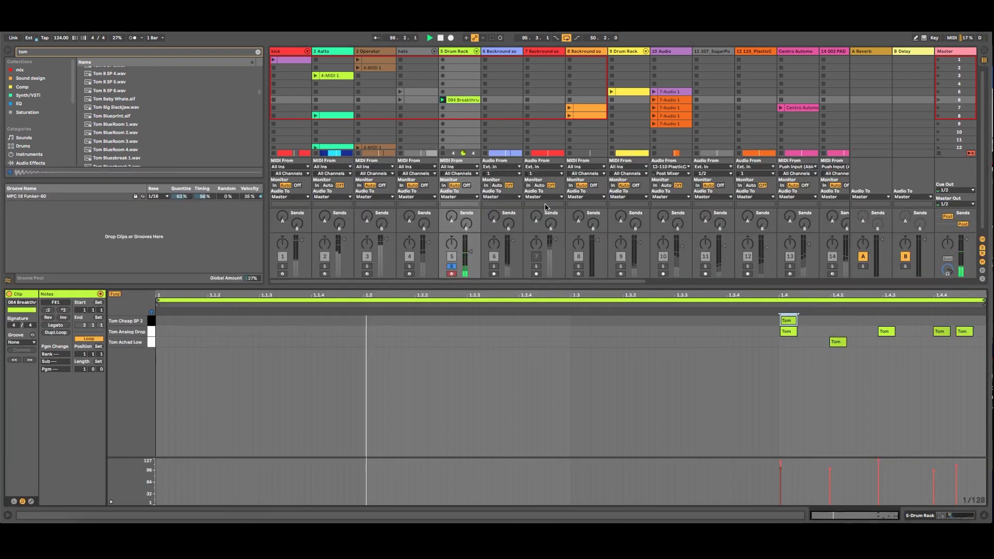
pyautogui.scroll(-3, 166, 119)
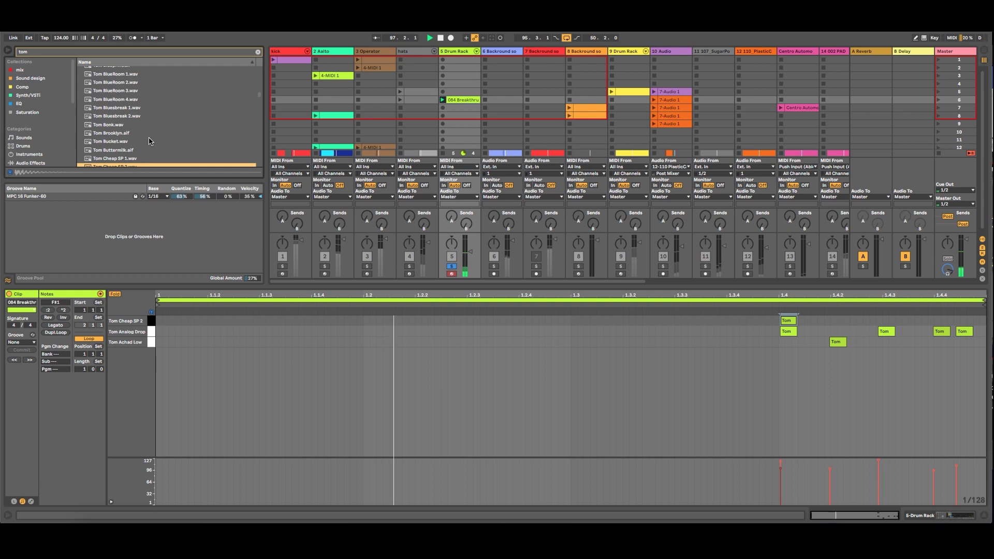
pyautogui.click(115, 142)
pyautogui.click(257, 52)
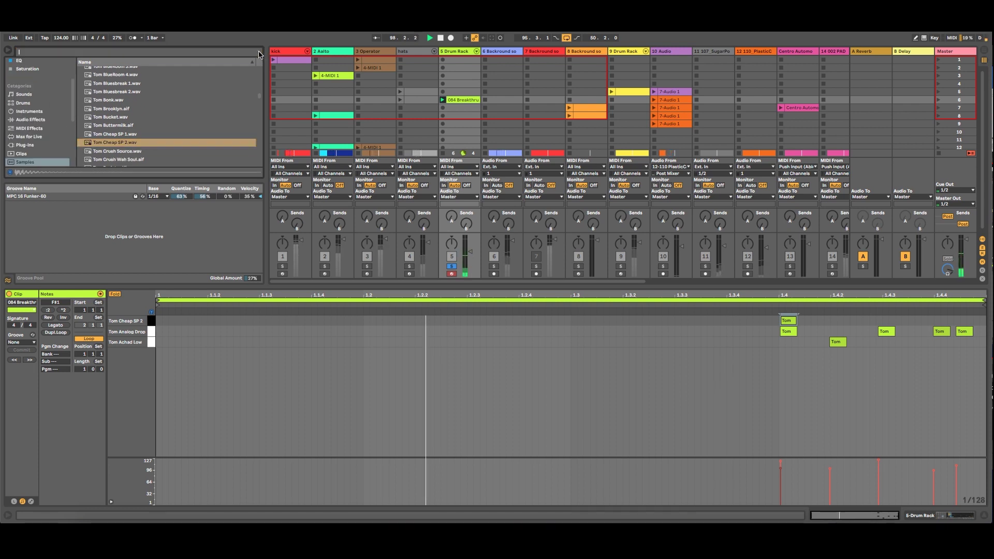
pyautogui.write('fill')
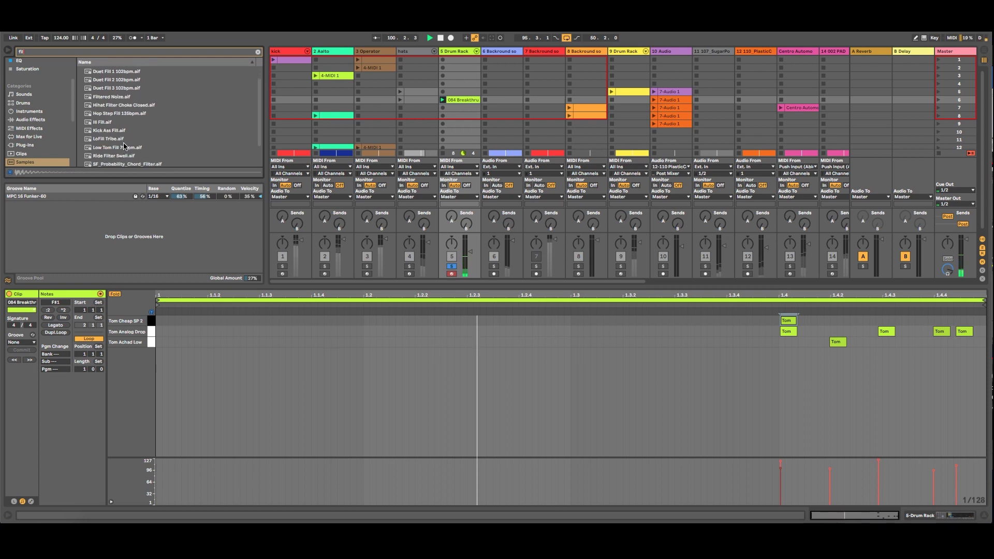
pyautogui.scroll(-2, 133, 143)
pyautogui.scroll(2, 133, 143)
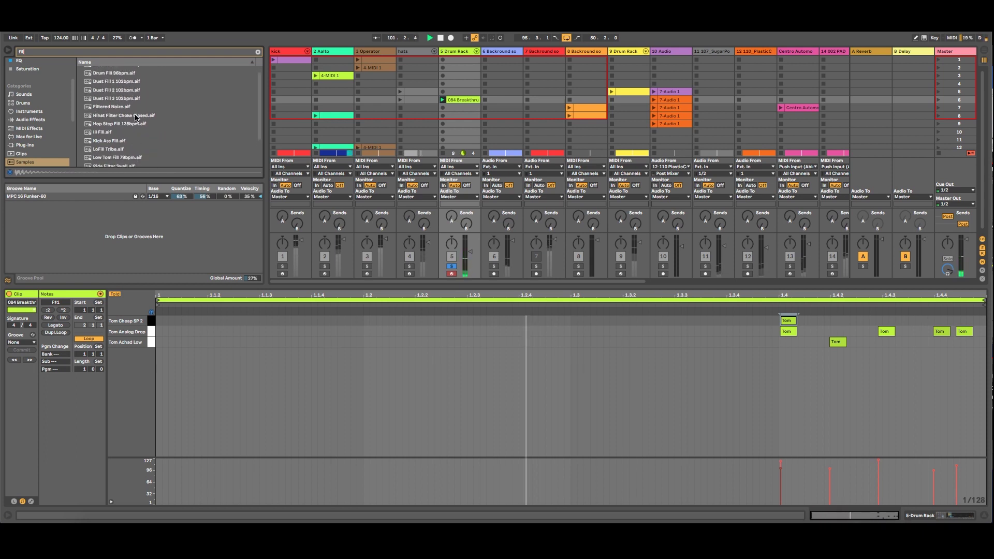
pyautogui.scroll(-3, 37, 130)
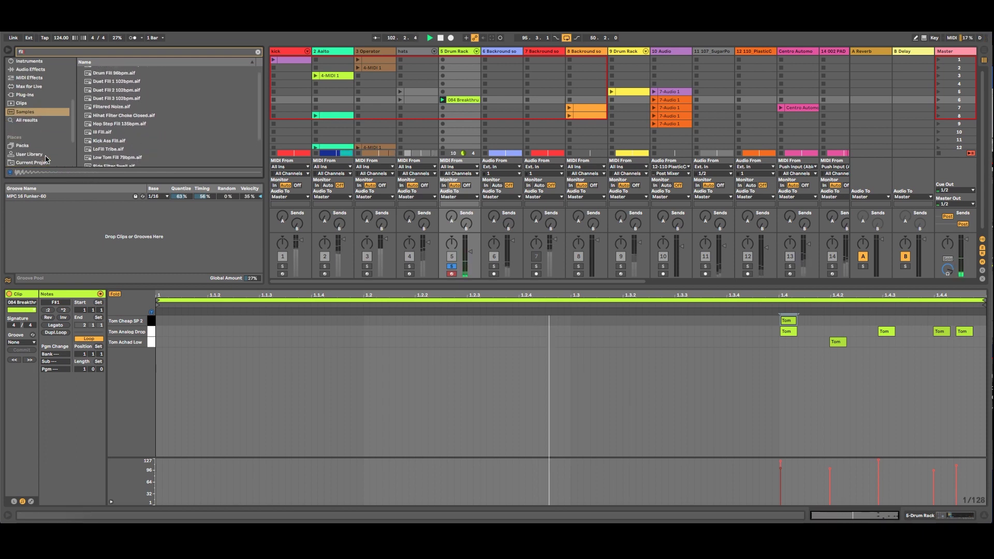
# - Audition the Duet Fill 2 and 3 samples and place Duet Fill 3 102bpm.aif on track 6 in scene 6
pyautogui.click(127, 91)
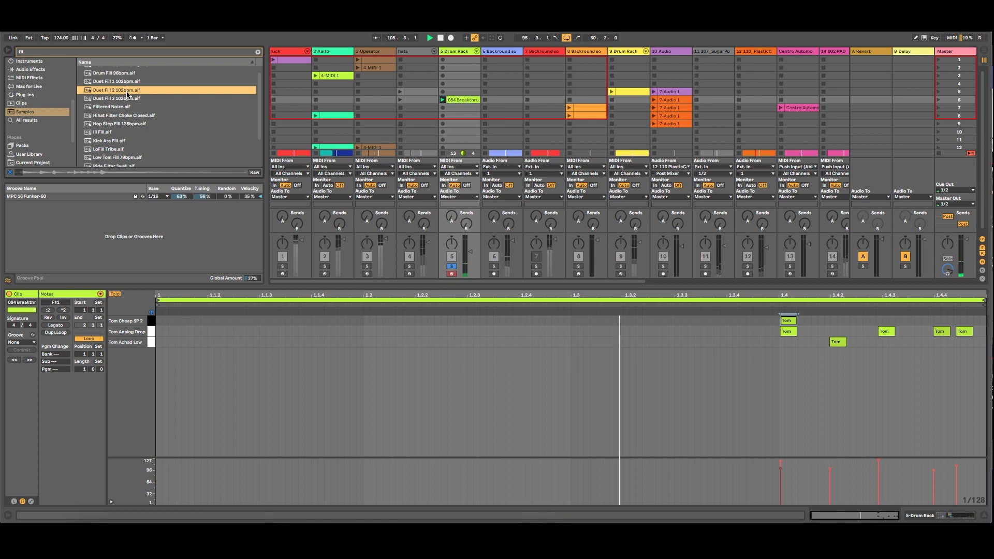
pyautogui.click(126, 99)
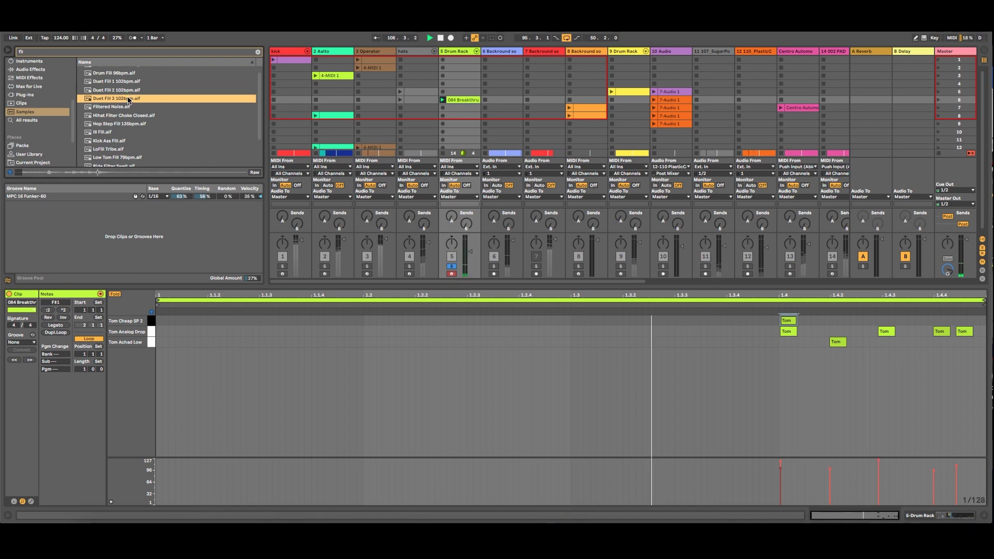
pyautogui.click(132, 91)
pyautogui.click(126, 98)
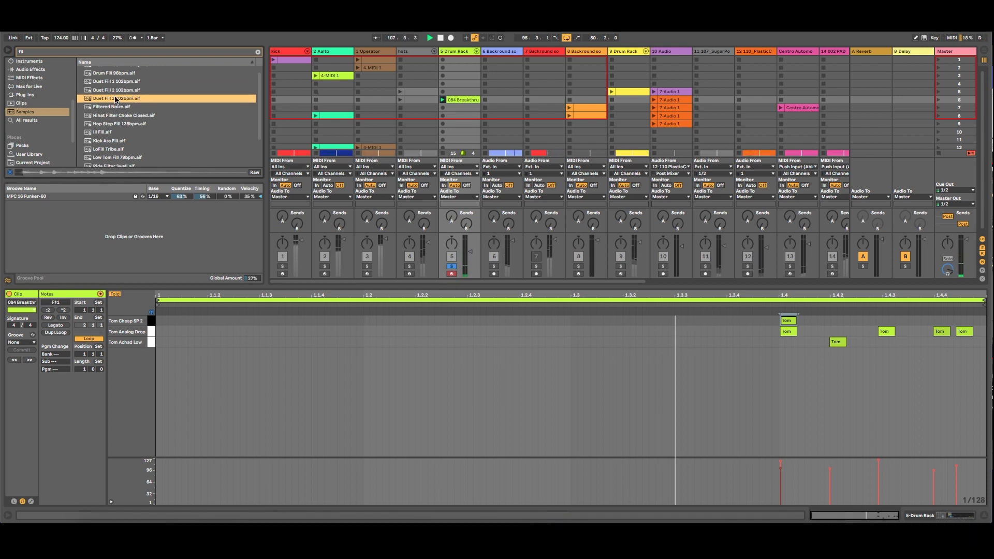
pyautogui.moveTo(115, 98); pyautogui.dragTo(501, 99)
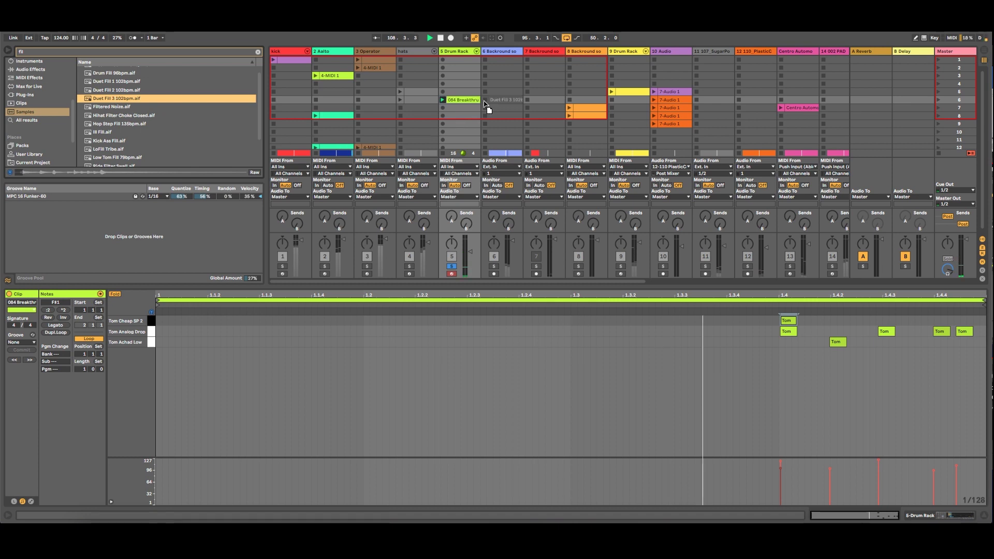
# - Widen the fill search to all results and load 065 Slow Grooves 08 Fill.mid on track 5 in scene 7
pyautogui.click(46, 123)
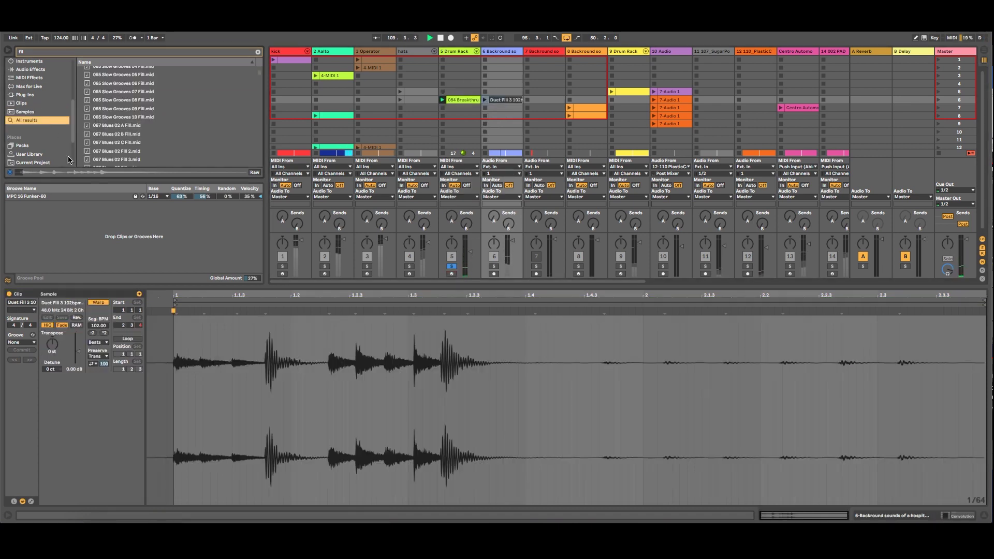
pyautogui.click(133, 103)
pyautogui.moveTo(126, 102); pyautogui.dragTo(443, 113)
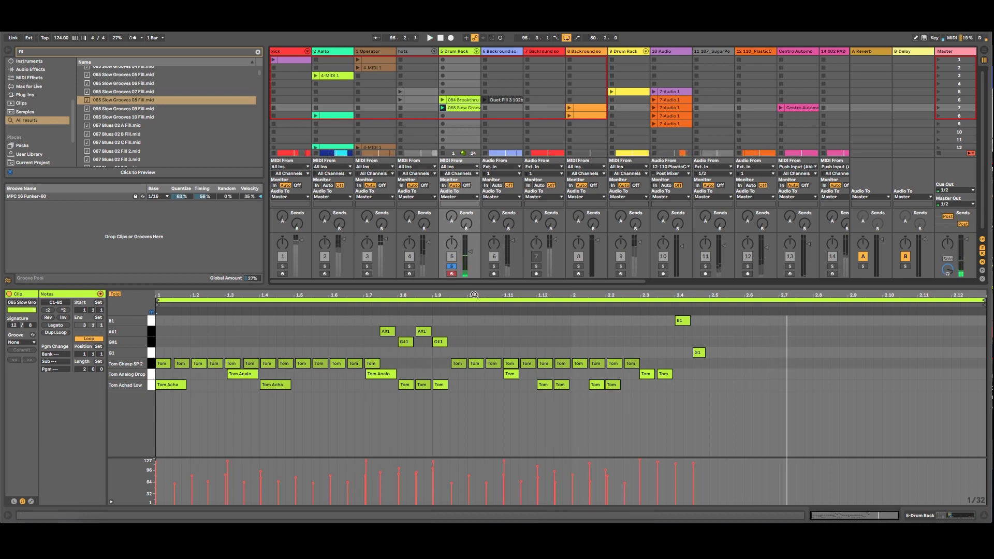
# - Browse the other MIDI fills and load 067 Blues 02 Fill 3.mid on track 5 in scene 4
pyautogui.click(118, 118)
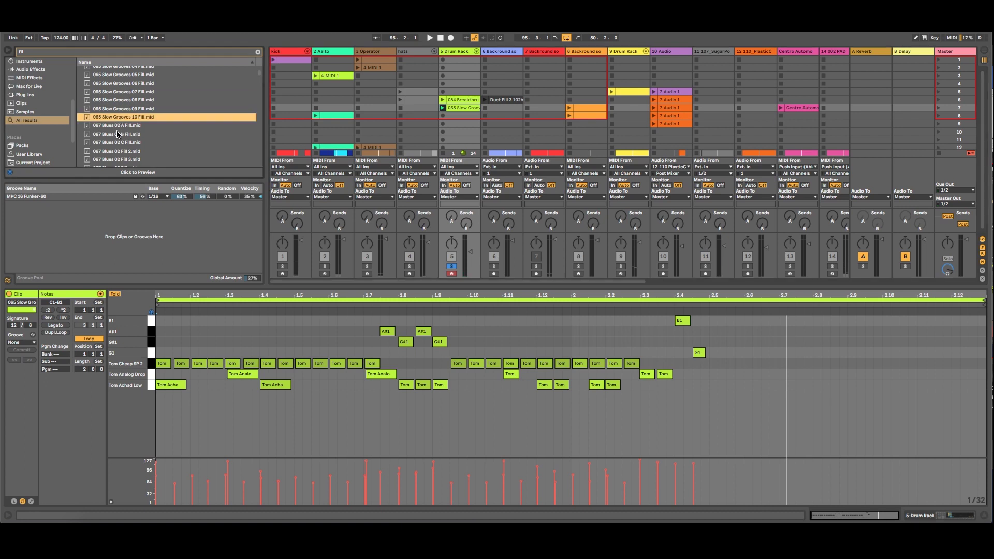
pyautogui.click(118, 134)
pyautogui.scroll(-2, 119, 138)
pyautogui.click(120, 108)
pyautogui.moveTo(419, 102); pyautogui.dragTo(442, 84)
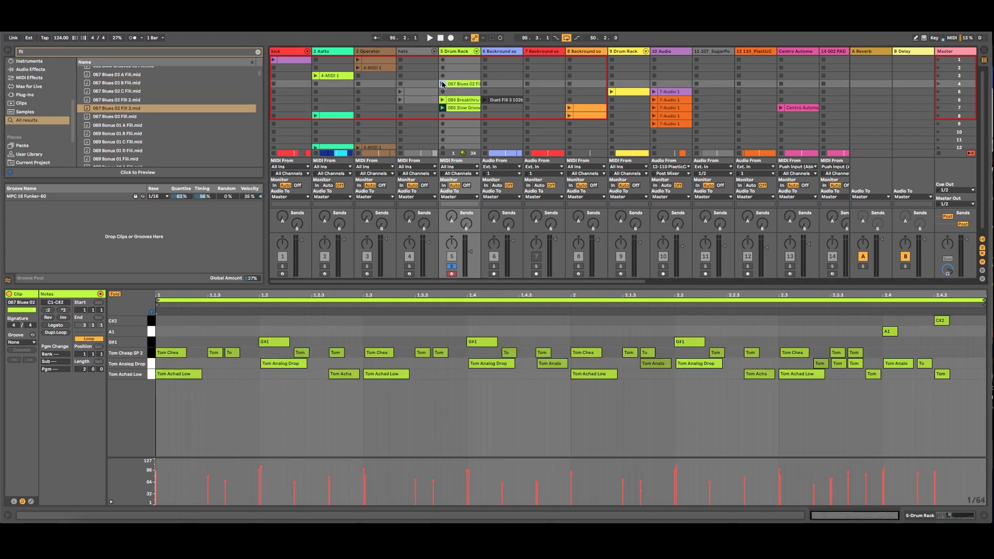
# - Delete the Blues fill's notes before 2.4 and move its A1 and C#2 notes onto Tom Cheap SP 2, the latter near the clip's end
pyautogui.moveTo(167, 318); pyautogui.dragTo(868, 409)
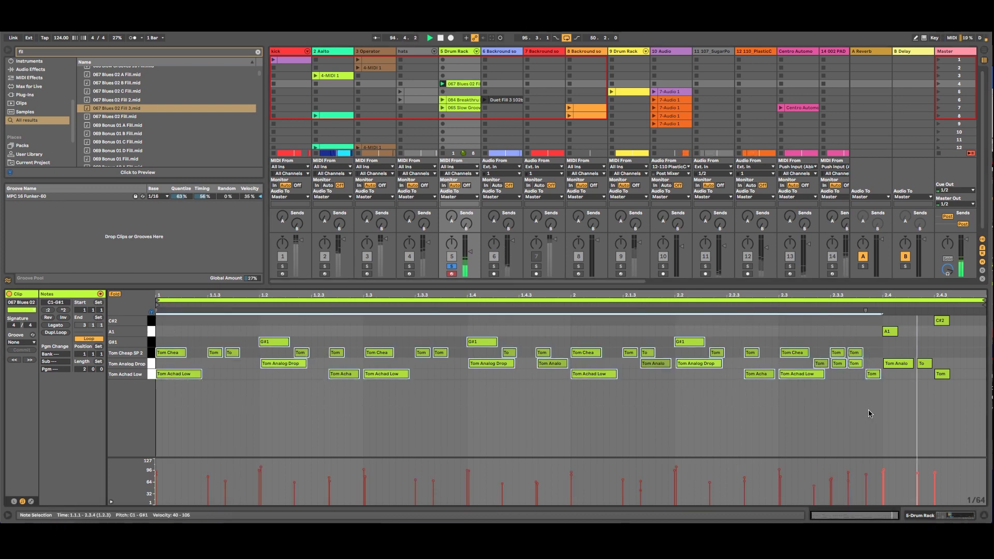
pyautogui.press('Delete')
pyautogui.moveTo(888, 334); pyautogui.dragTo(888, 356)
pyautogui.moveTo(941, 320); pyautogui.dragTo(967, 357)
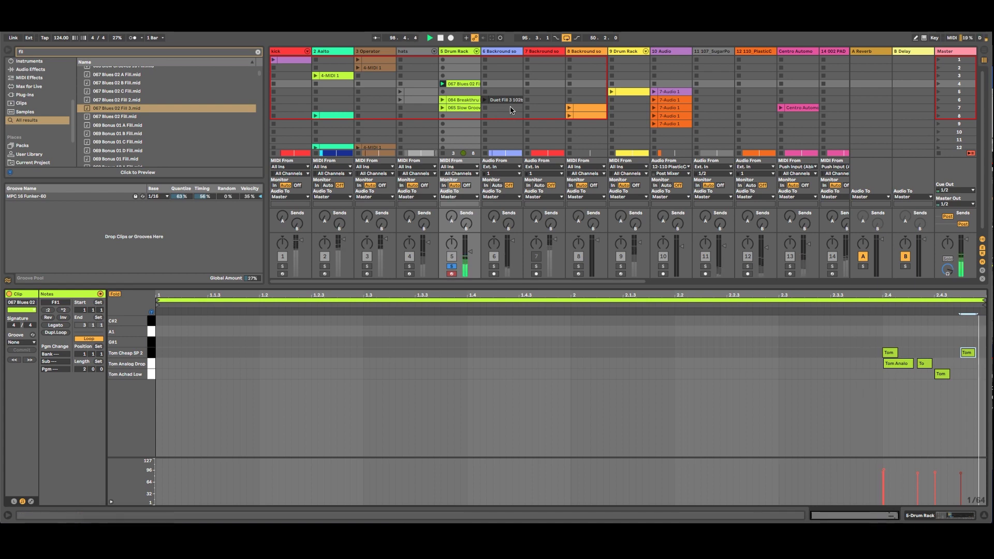
# - Unsolo track 5 Drum Rack and raise its volume to -8.0 dB while listening to the full mix
pyautogui.click(451, 266)
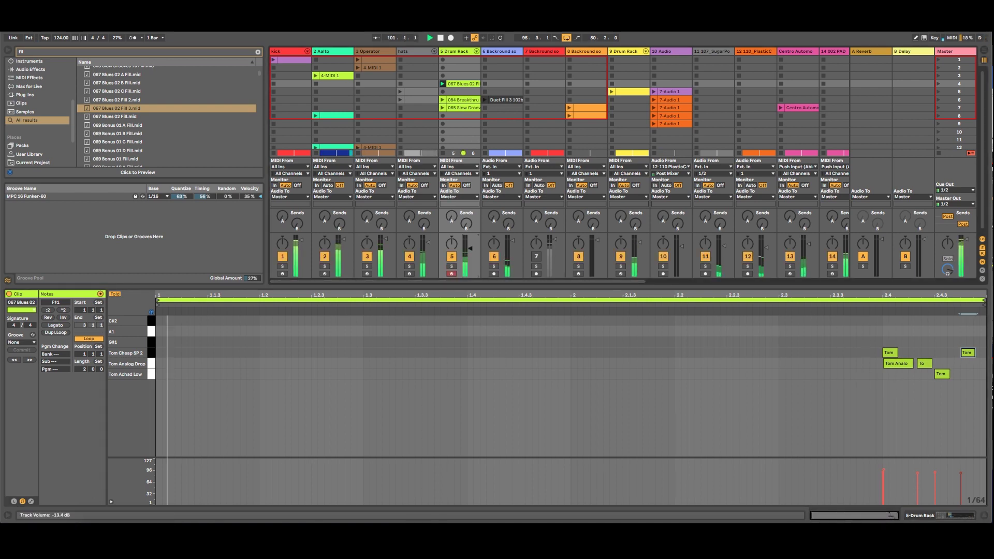
pyautogui.scroll(4, 470, 248)
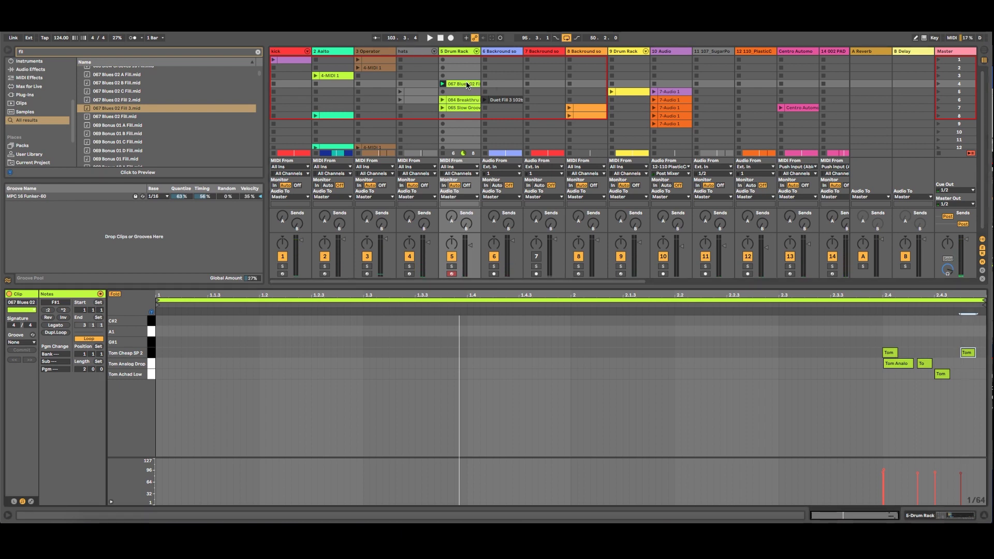
# - Place the edited Blues fill clip on track 5 in the arrangement at bars 63 to 65 and return all tracks to arrangement playback
pyautogui.press('Tab')
pyautogui.moveTo(467, 85); pyautogui.dragTo(412, 124)
pyautogui.moveTo(407, 64); pyautogui.dragTo(406, 52)
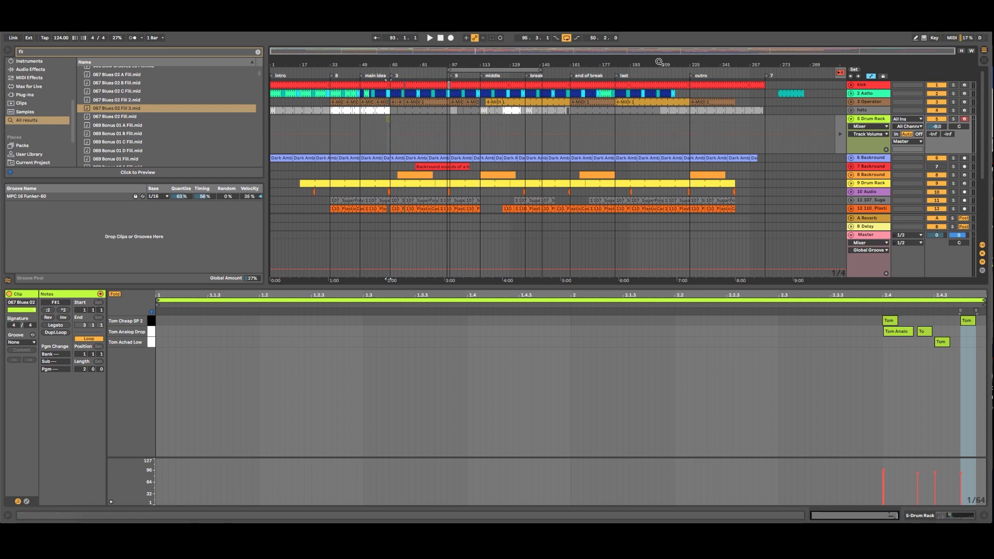
pyautogui.click(841, 71)
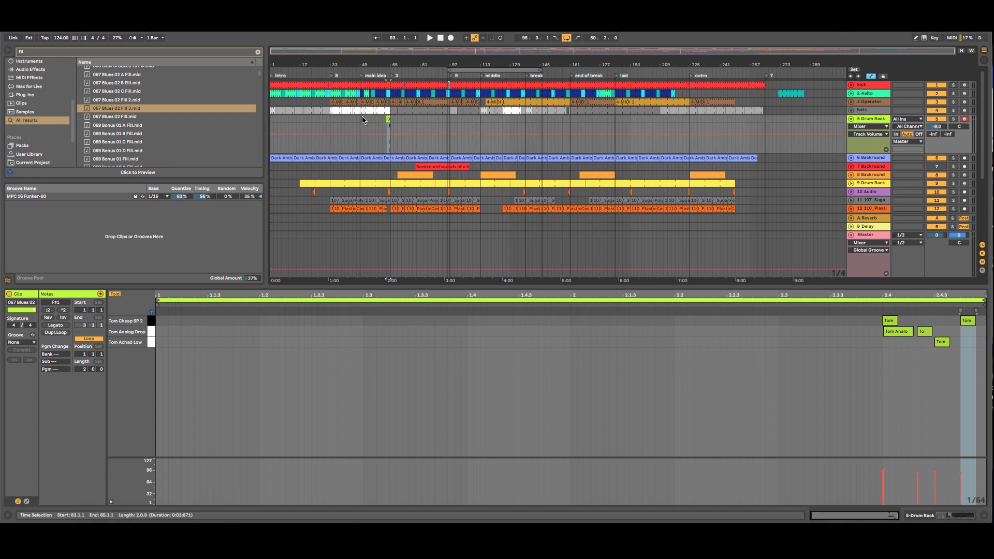
# - Select about 16 bars of track 5 ending with the fill and duplicate them repeatedly through the rest of the arrangement
pyautogui.moveTo(361, 121); pyautogui.dragTo(389, 131)
pyautogui.hotkey('ctrl', 'd')
pyautogui.hotkey('ctrl', 'd')
pyautogui.hotkey('ctrl', 'd')
pyautogui.hotkey('ctrl', 'd')
pyautogui.hotkey('ctrl', 'd')
pyautogui.hotkey('ctrl', 'd')
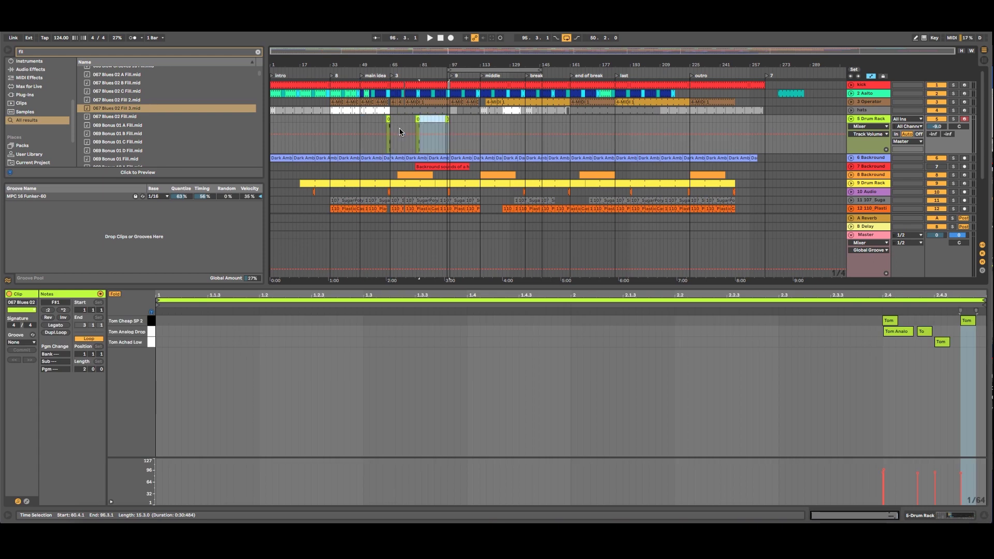
pyautogui.hotkey('ctrl', 'd')
pyautogui.hotkey('ctrl', 'd')
pyautogui.hotkey('ctrl', 'd')
pyautogui.hotkey('ctrl', 'd')
pyautogui.hotkey('ctrl', 'd')
pyautogui.hotkey('ctrl', 'd')
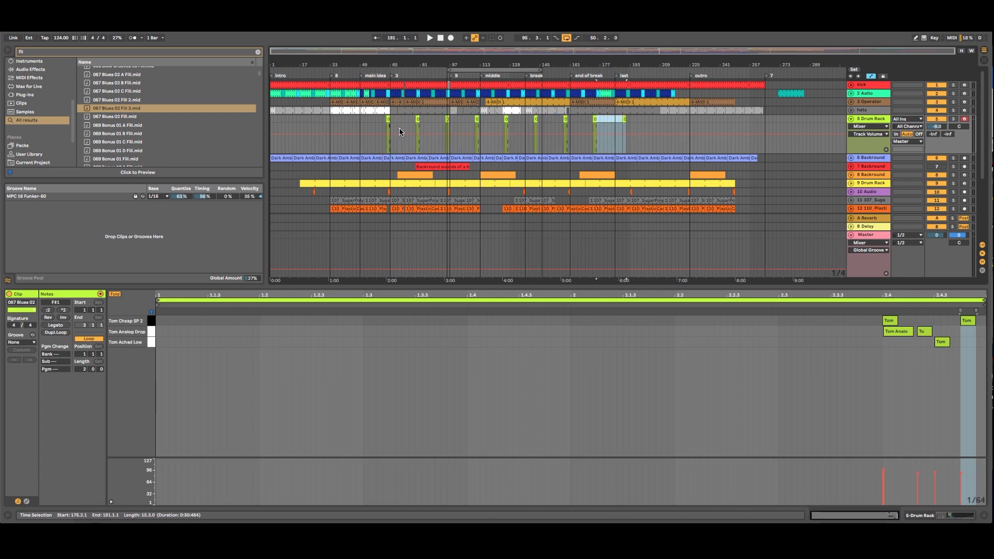
# - Play the arrangement through the first tom fill and collapse the track 5 Drum Rack lane
pyautogui.press('space')
pyautogui.click(859, 119)
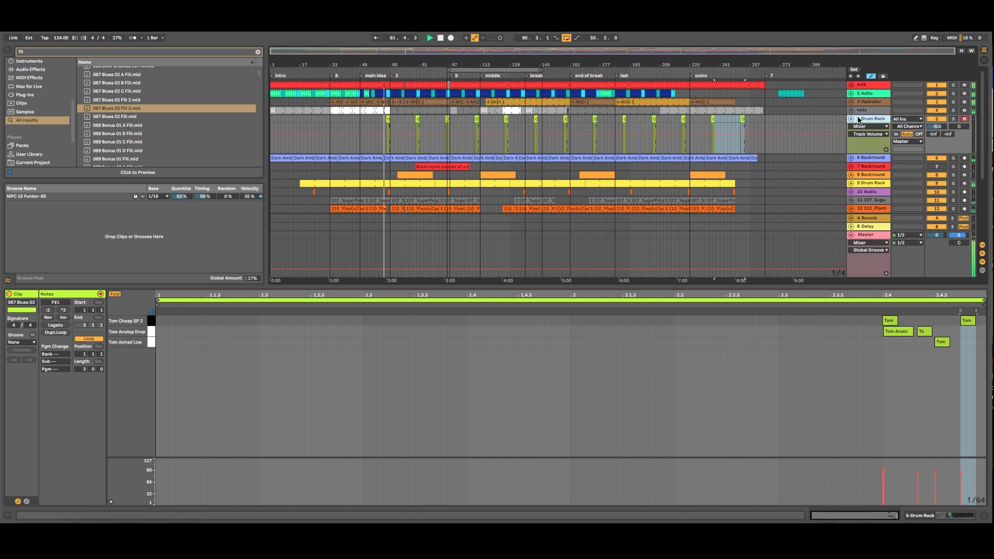
pyautogui.click(851, 119)
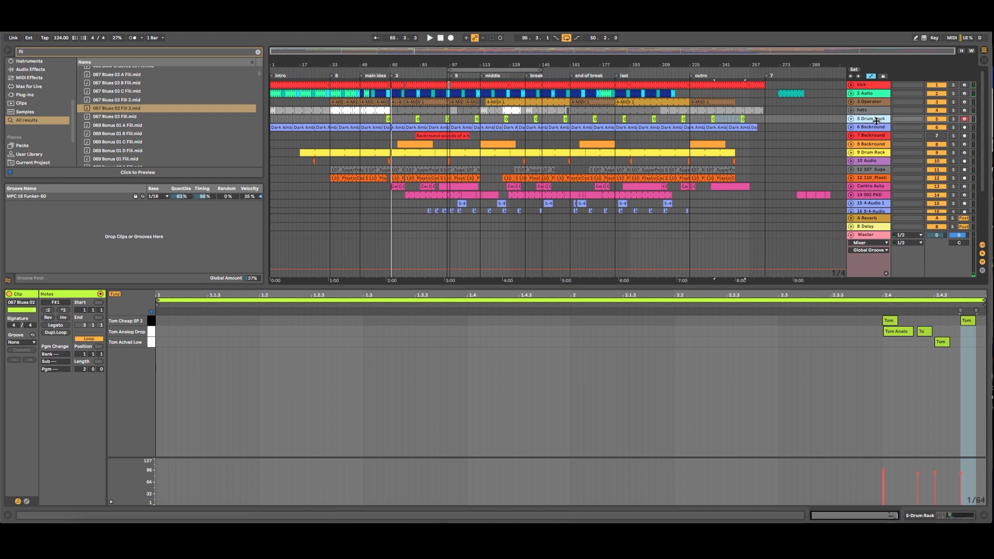
# - Look up the Duet Fill 3 audio clip on track 6 and insert a new audio track below track 10 Audio
pyautogui.press('Tab')
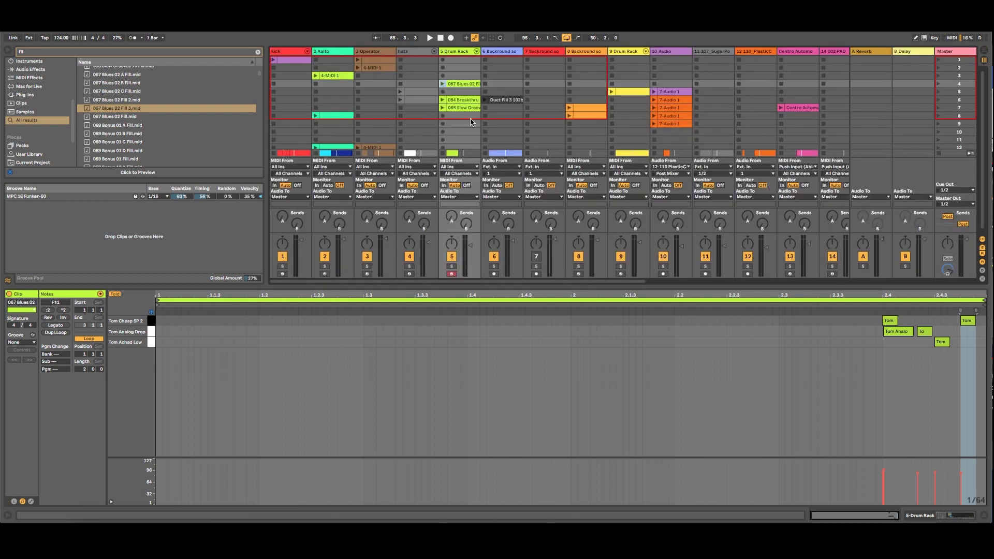
pyautogui.click(504, 102)
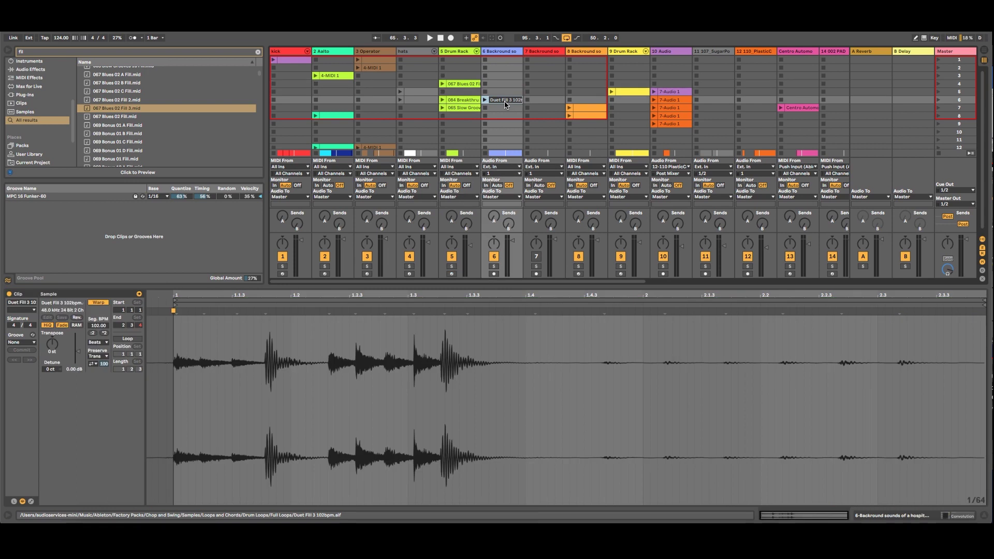
pyautogui.press('Tab')
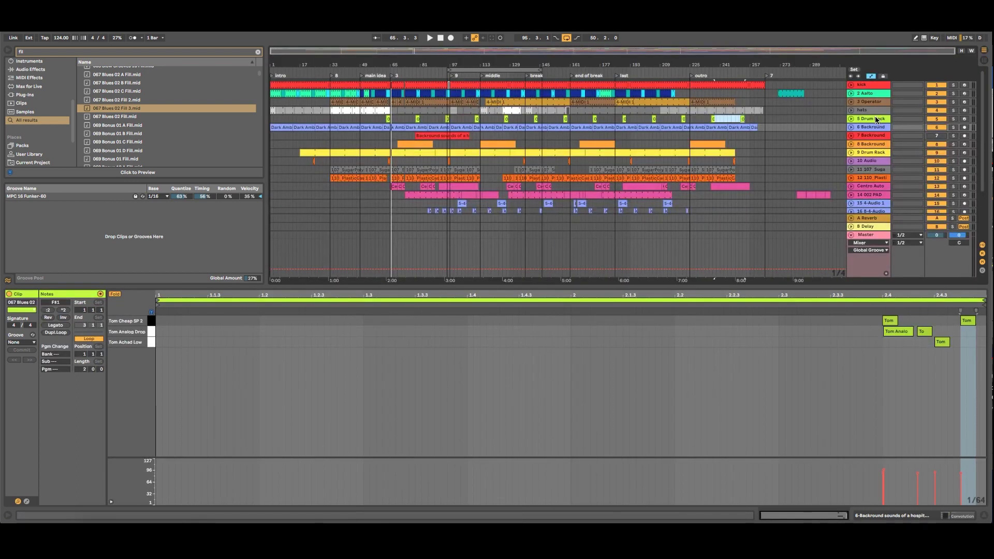
pyautogui.click(869, 164)
pyautogui.rightClick(870, 164)
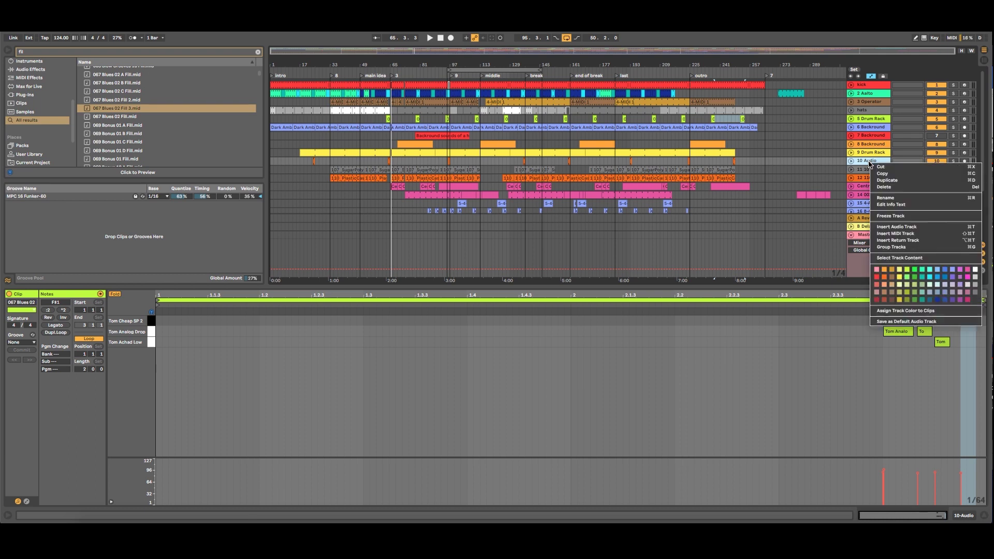
pyautogui.click(885, 227)
# - Place the Duet Fill 3 clip from the session on the new track 11 in the arrangement at bar 81
pyautogui.press('Tab')
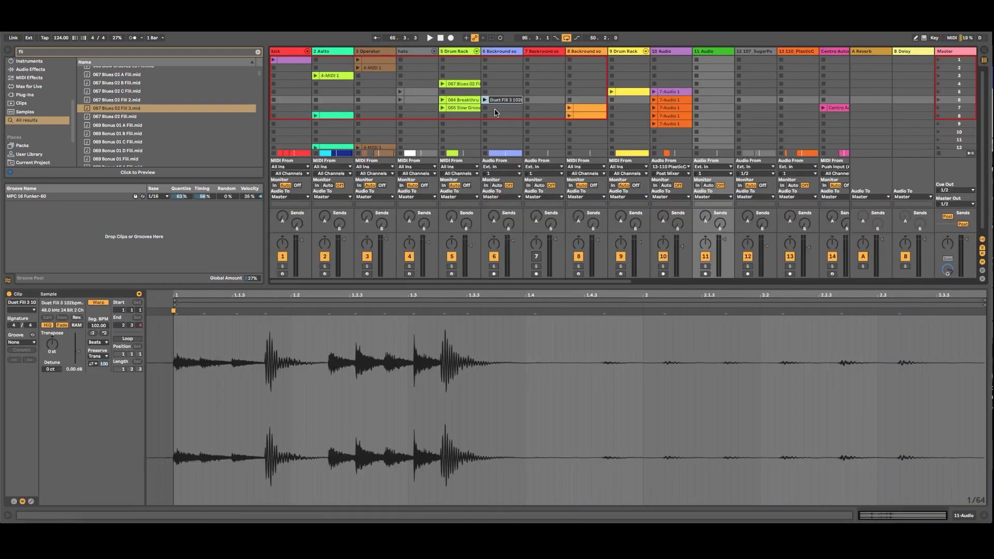
pyautogui.press('Tab')
pyautogui.moveTo(493, 176); pyautogui.dragTo(422, 182)
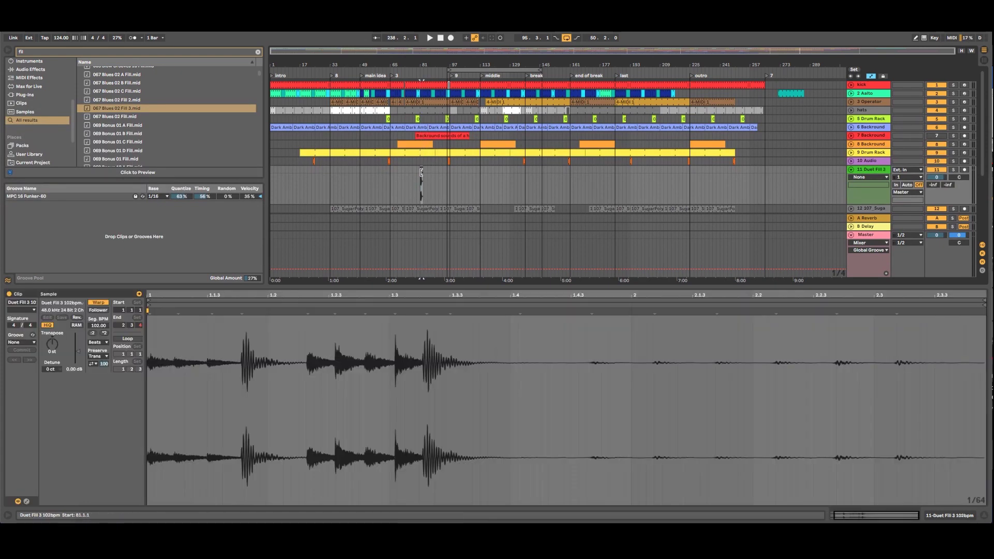
# - Lower the Duet Fill 3 clip's gain to -6.85 dB and play the arrangement through it
pyautogui.moveTo(82, 353); pyautogui.dragTo(81, 365)
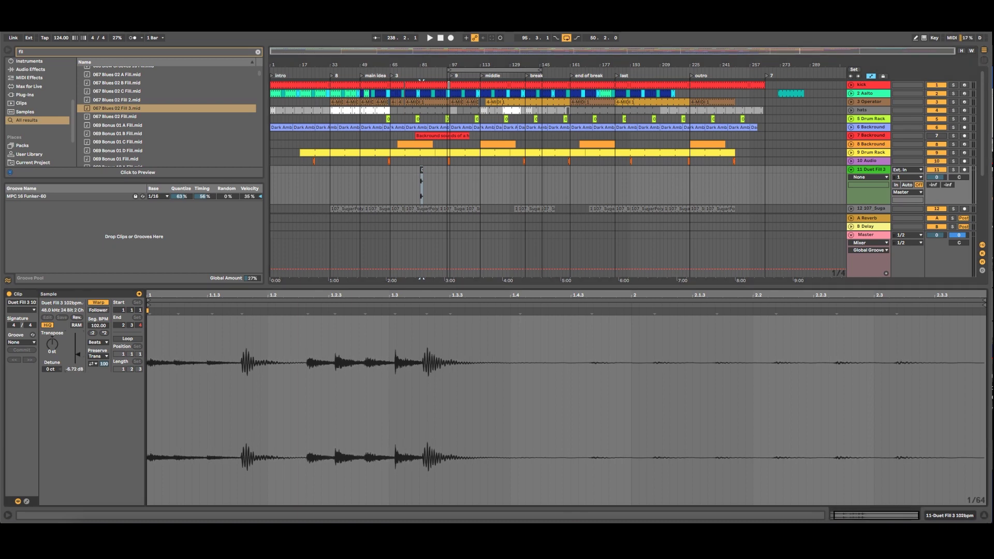
pyautogui.click(414, 71)
pyautogui.press('+')
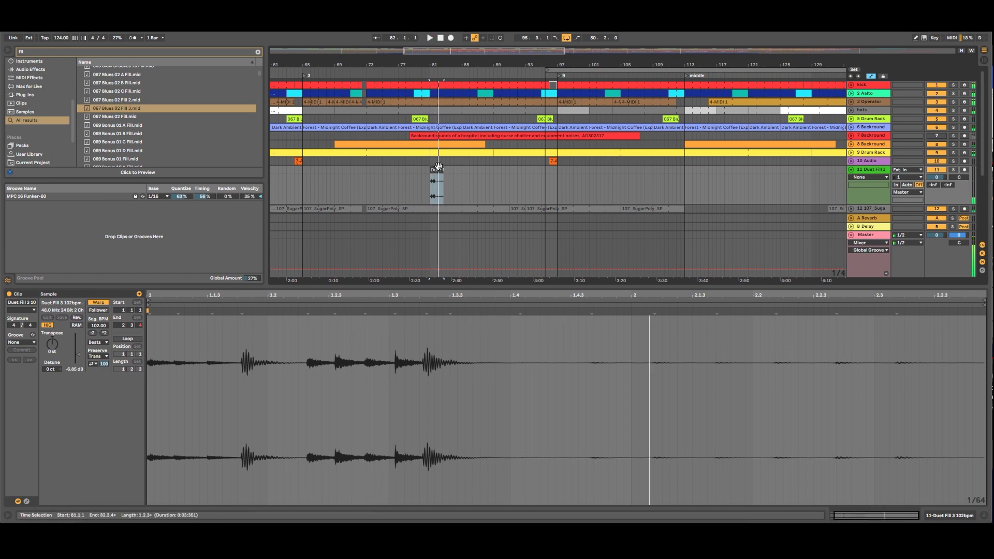
# - Deactivate the track 10 clip at bar 96 and move the Duet Fill 3 clip along track 11 to just before the middle marker
pyautogui.moveTo(437, 170); pyautogui.dragTo(552, 187)
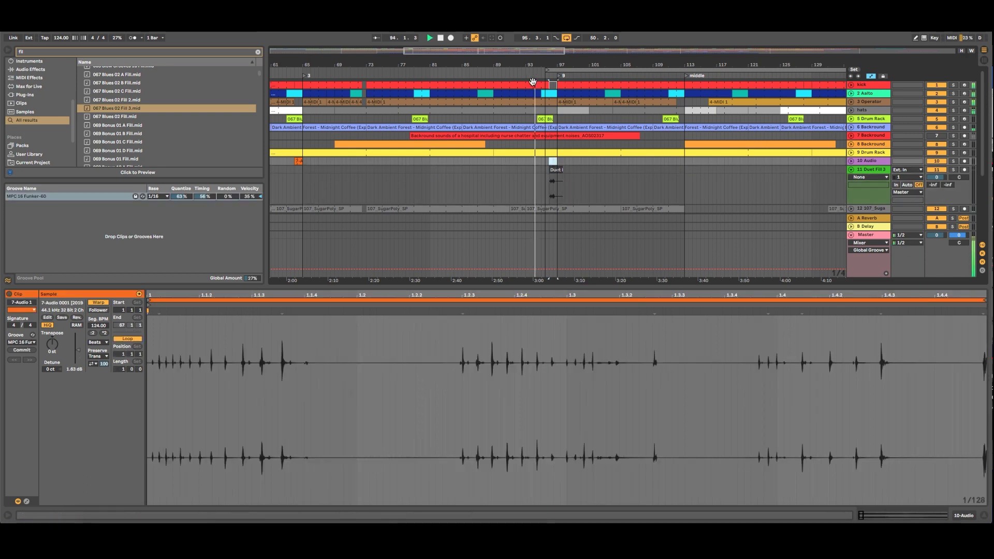
pyautogui.scroll(-4, 519, 146)
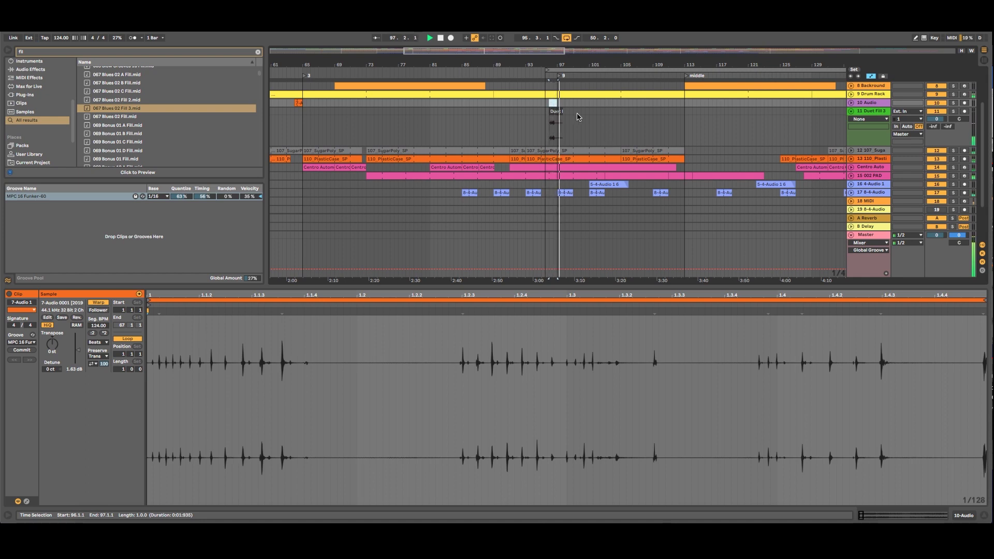
pyautogui.moveTo(554, 111); pyautogui.dragTo(683, 118)
pyautogui.scroll(3, 683, 118)
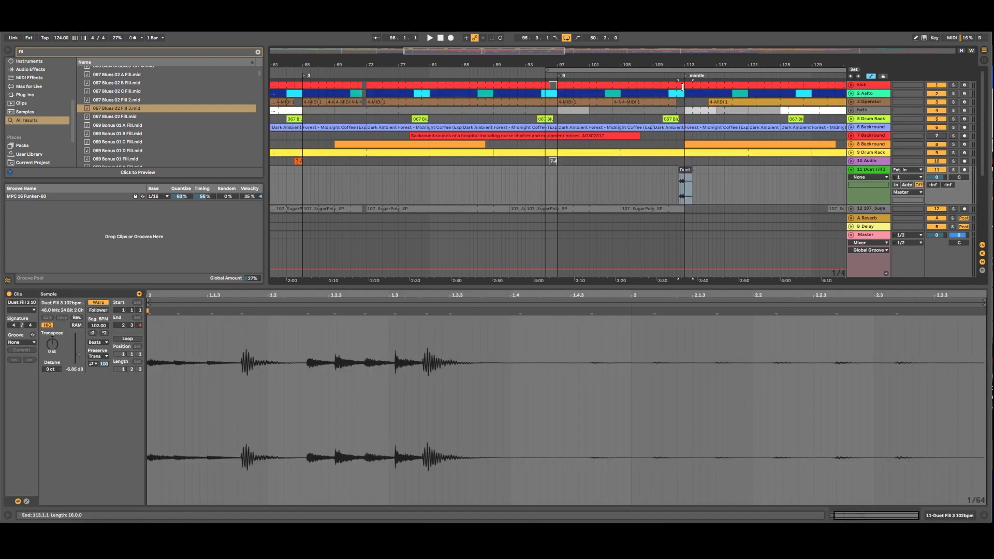
# - Cut the ends of the kick and hats clips just before bar 113 to leave a gap, and play the transition
pyautogui.click(681, 87)
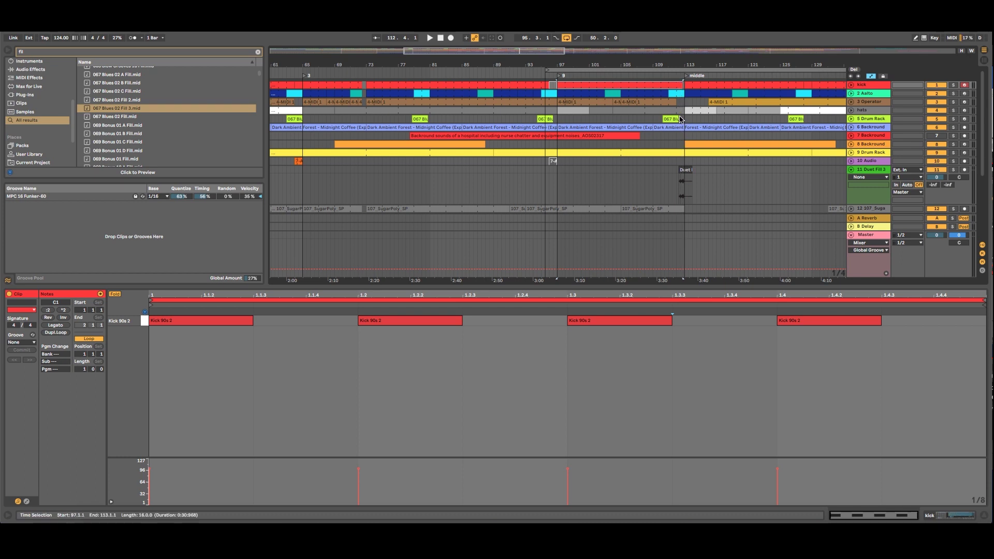
pyautogui.click(679, 110)
pyautogui.click(658, 74)
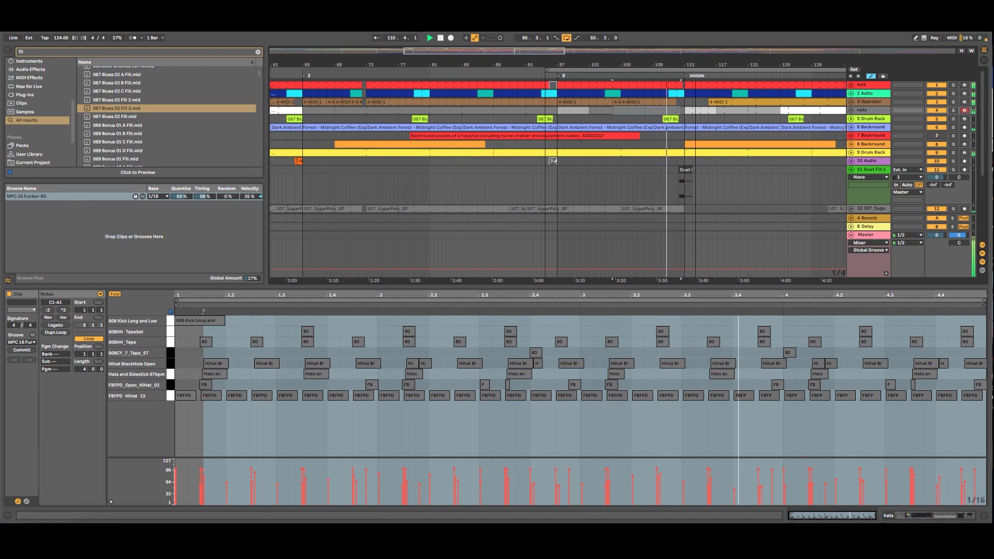
# - Shift the Duet Fill 3 clip on track 11 to start at 112.1.1 and slightly lower the track's volume while replaying the transition
pyautogui.hscroll(5, 482, 136)
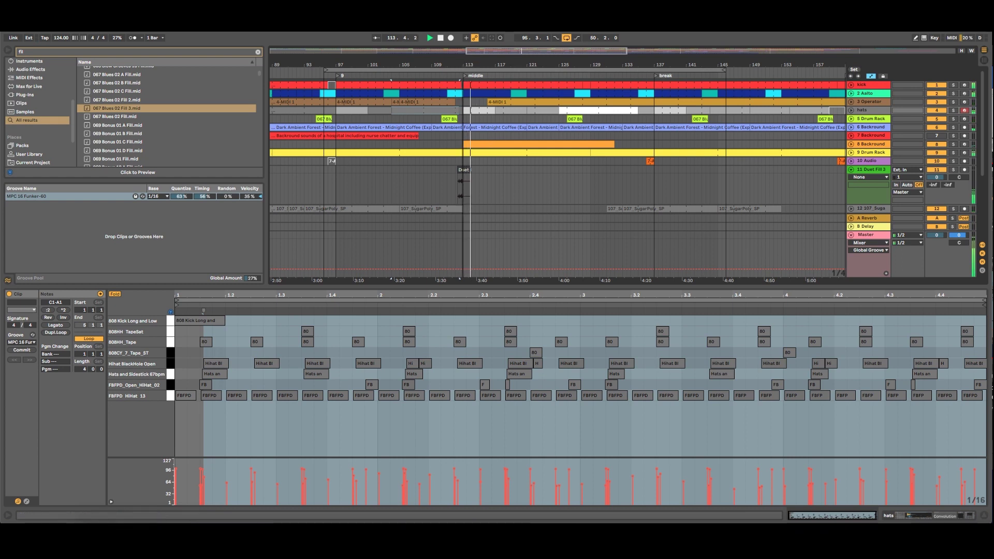
pyautogui.scroll(5, 462, 176)
pyautogui.click(462, 176)
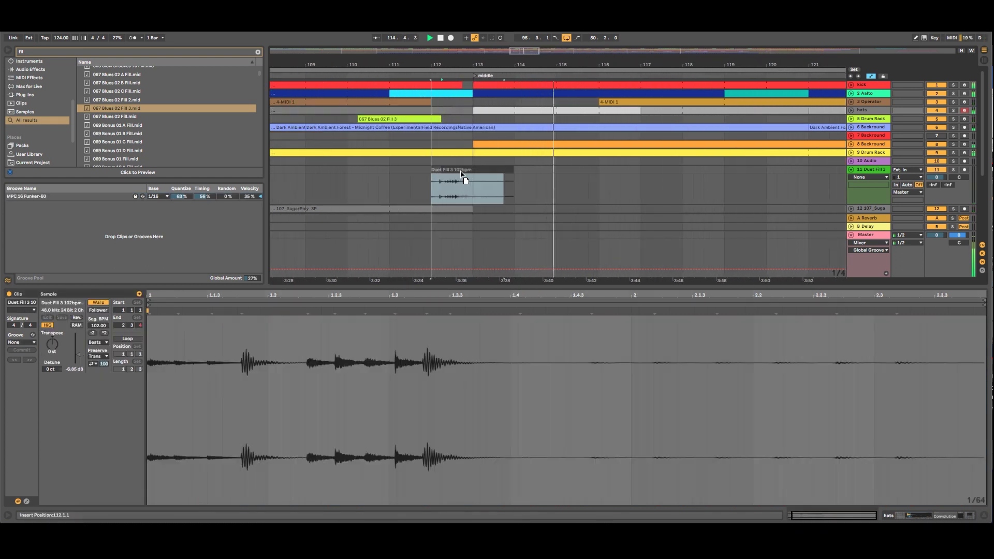
pyautogui.click(461, 171)
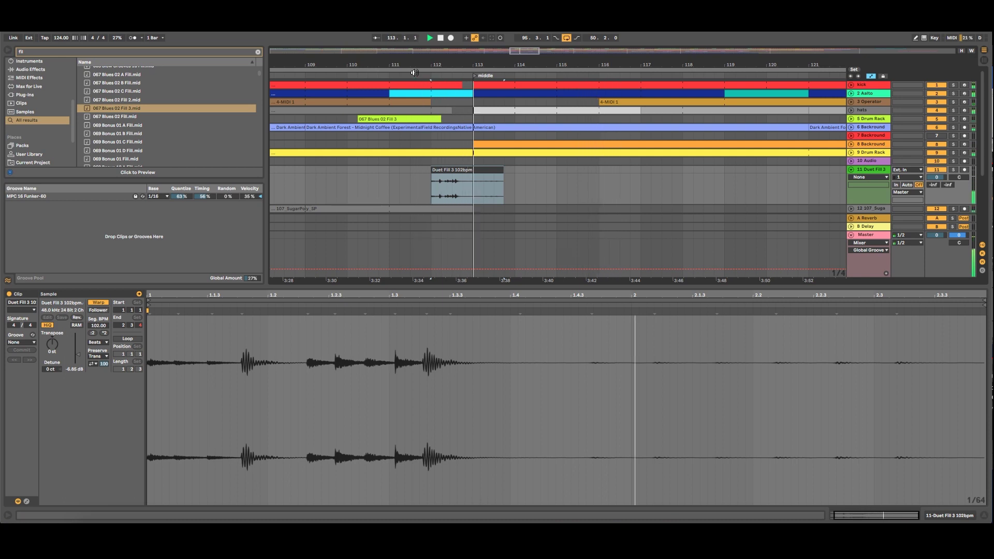
pyautogui.moveTo(936, 177); pyautogui.dragTo(936, 190)
pyautogui.moveTo(401, 73); pyautogui.dragTo(406, 64)
# - Open the track 8 clip at bar 113 to view its notes, and shrink the clip editor to show more arrangement tracks
pyautogui.click(425, 144)
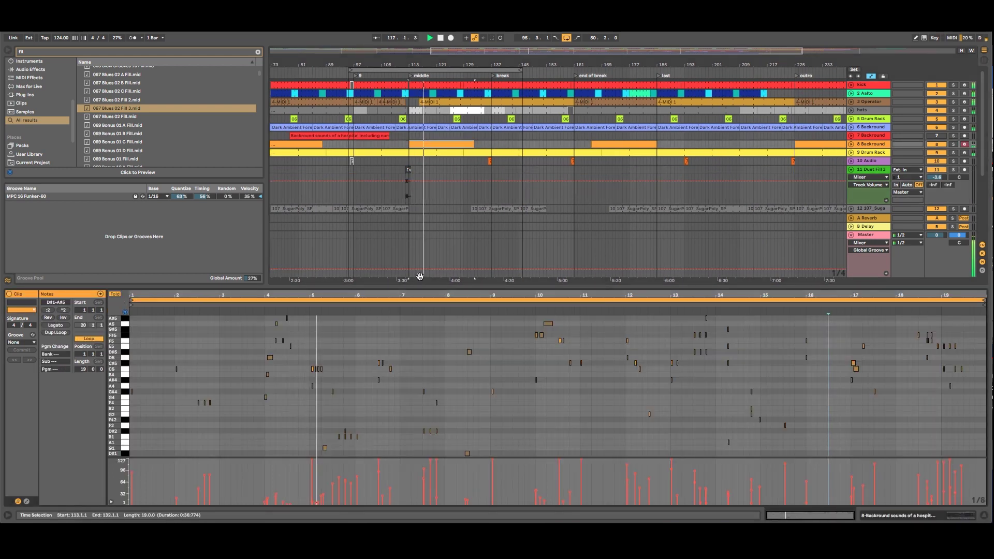
pyautogui.moveTo(420, 287); pyautogui.dragTo(419, 157)
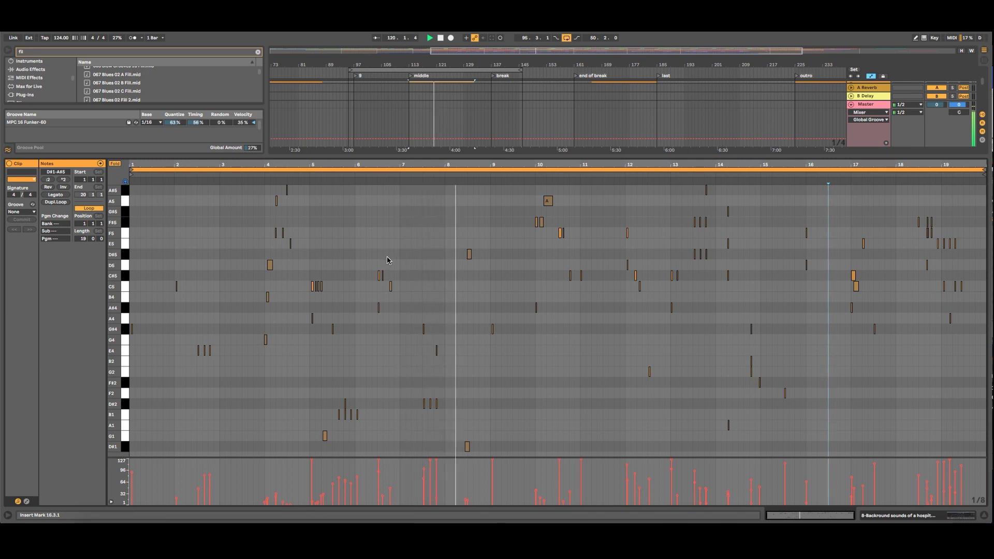
pyautogui.moveTo(502, 155); pyautogui.dragTo(512, 393)
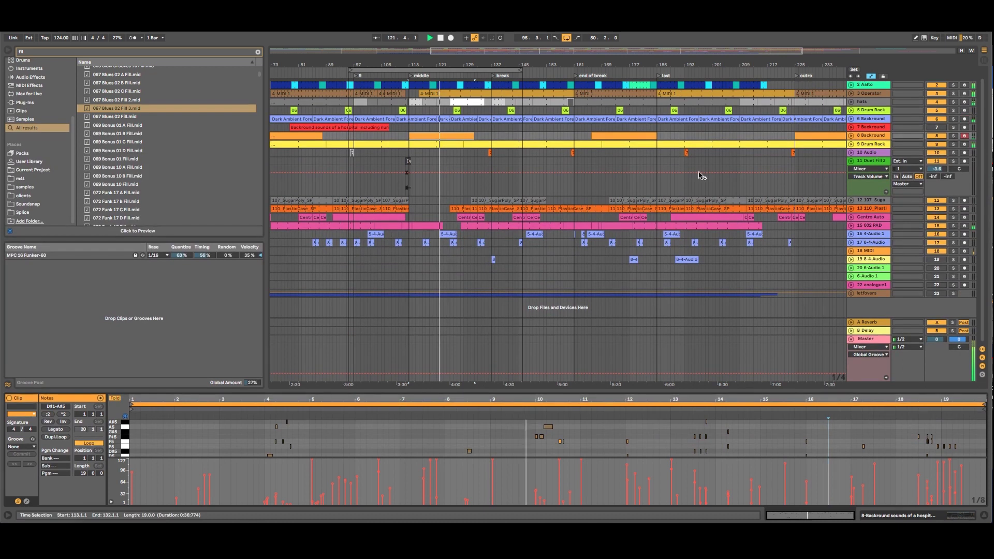
pyautogui.click(877, 136)
pyautogui.scroll(1, 854, 154)
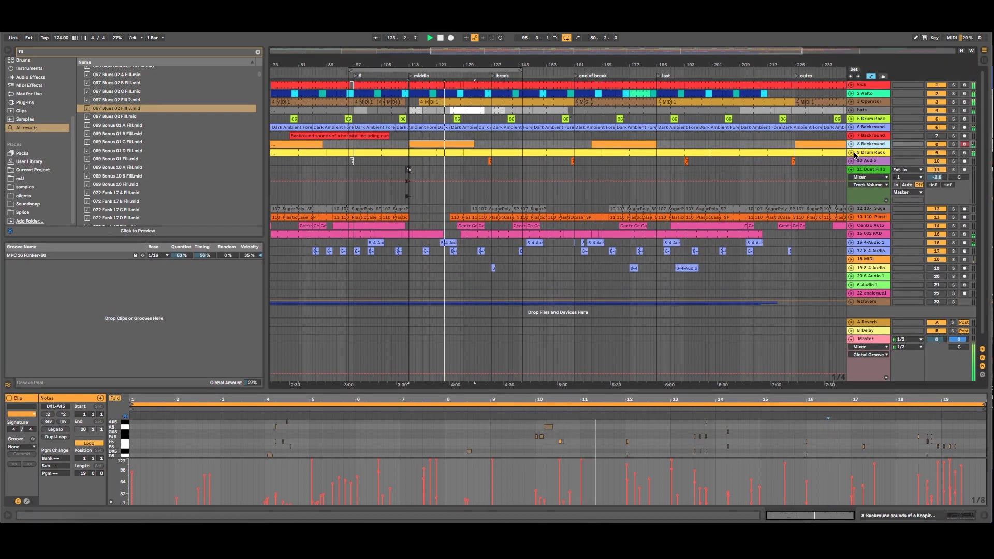
# - Collapse the track 11 Duet Fill 3 lane while the arrangement plays
pyautogui.click(865, 94)
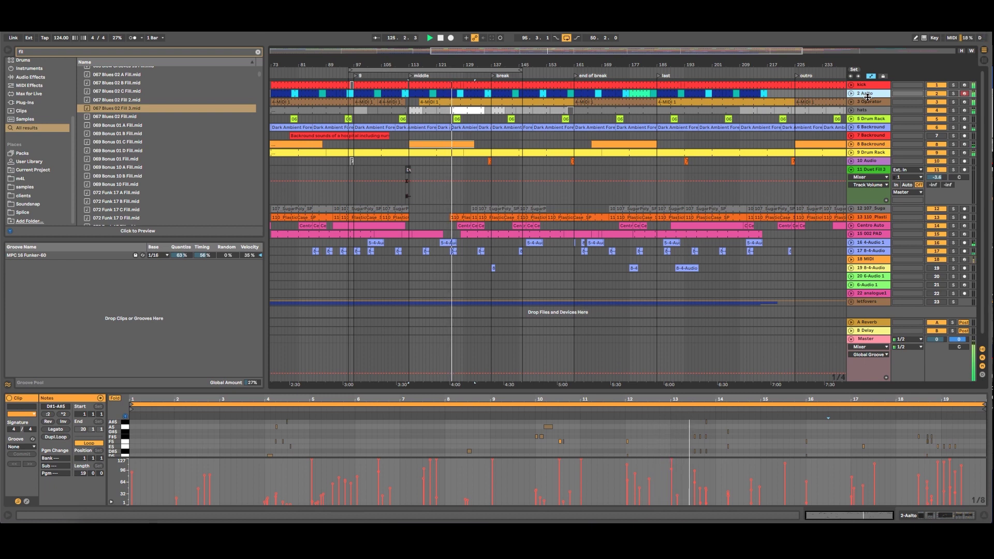
pyautogui.click(867, 101)
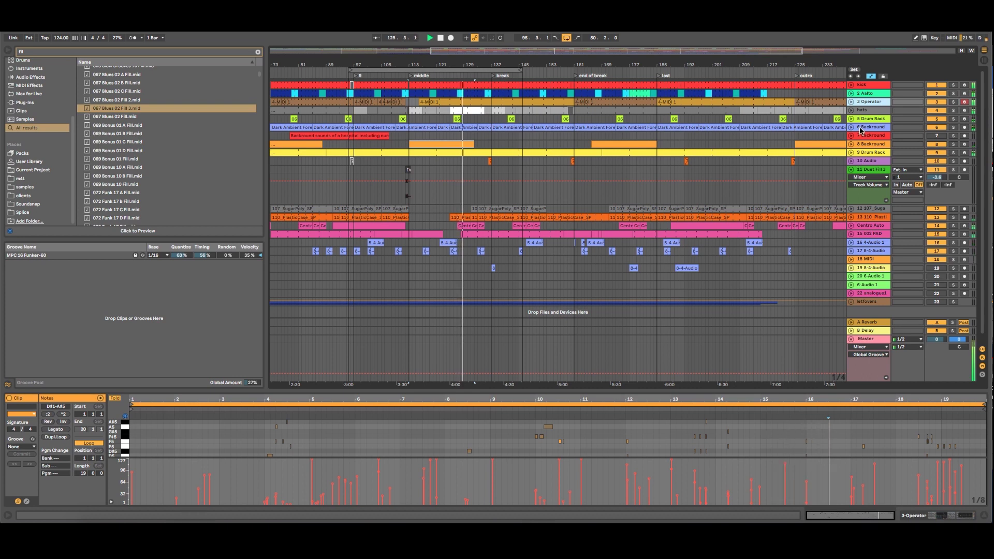
pyautogui.click(870, 170)
pyautogui.click(851, 170)
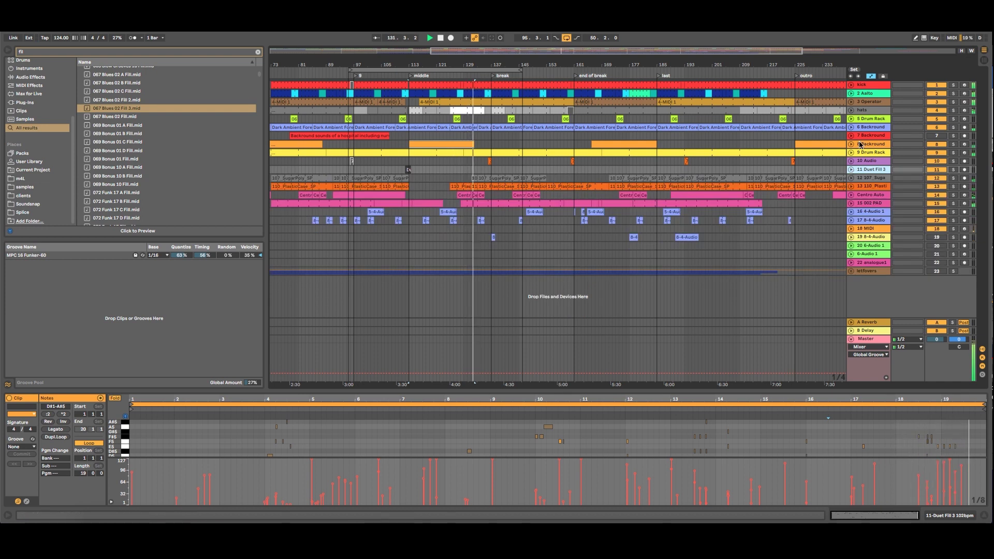
# - Show the device chain of track 13 110_PlasticCase_SP and solo the track
pyautogui.click(871, 112)
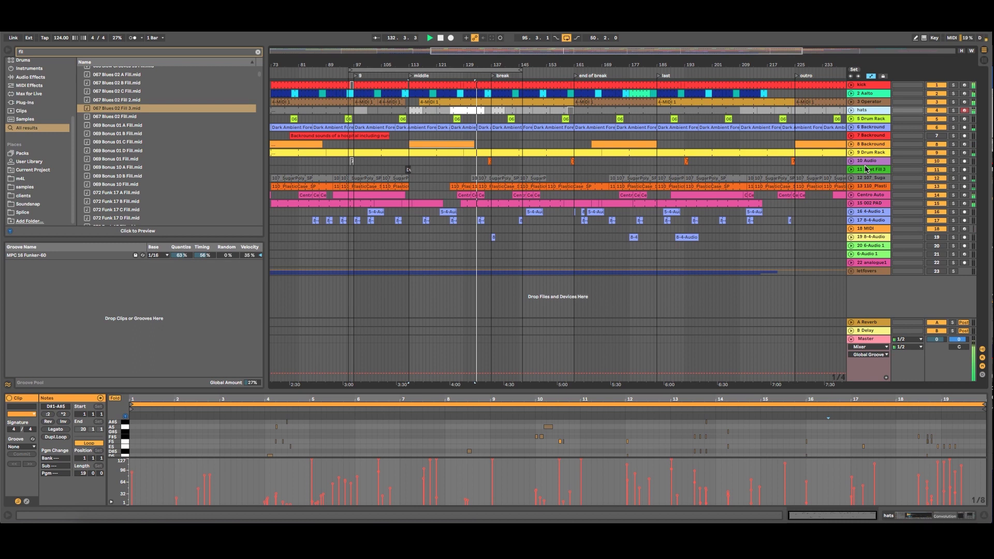
pyautogui.click(867, 181)
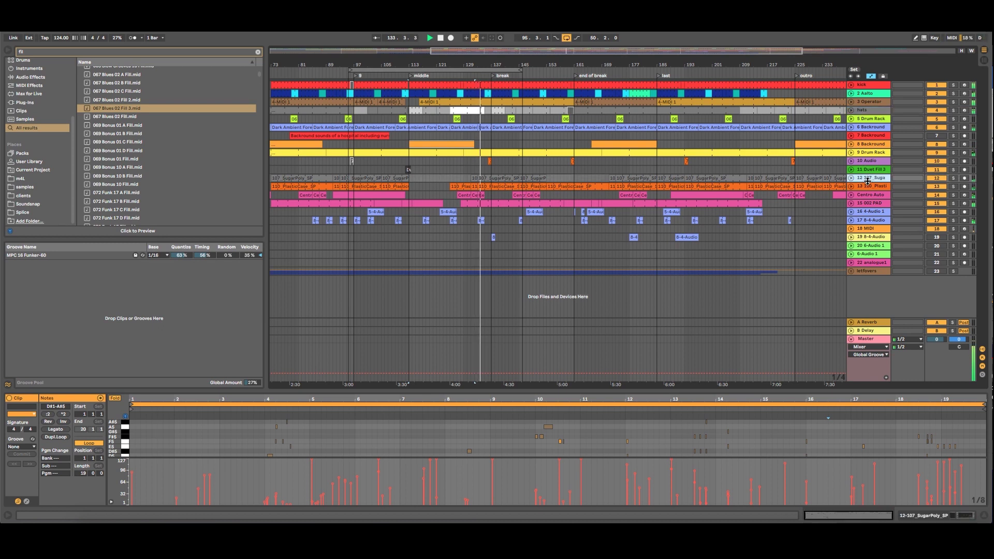
pyautogui.click(867, 187)
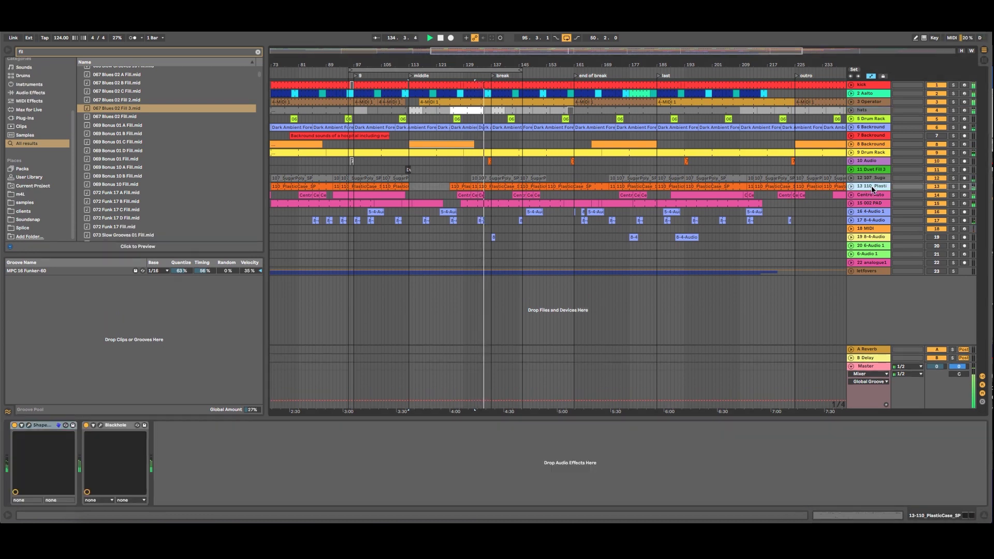
pyautogui.click(952, 186)
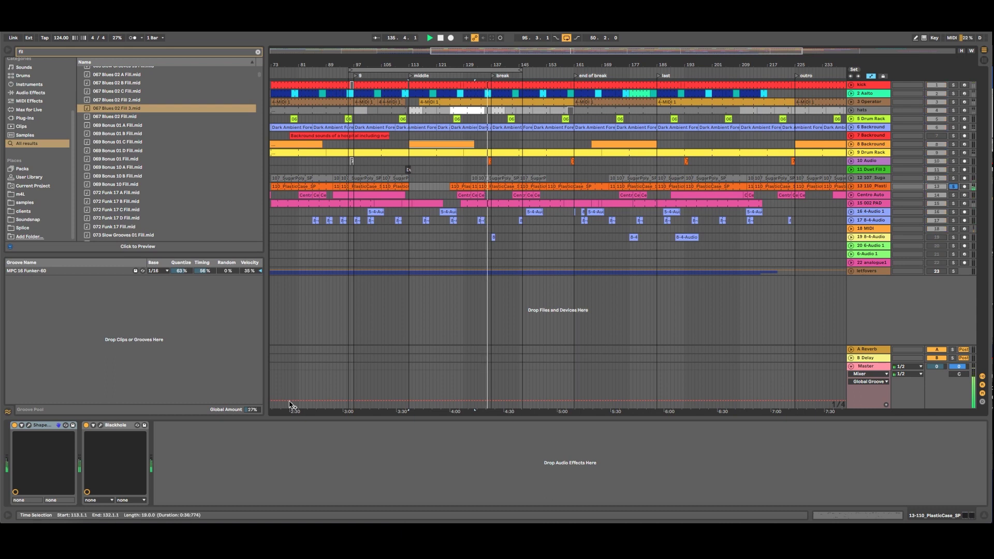
# - Bypass and re-enable ShaperBox on track 13 to compare the sound, and open its plug-in window in clear view
pyautogui.click(14, 425)
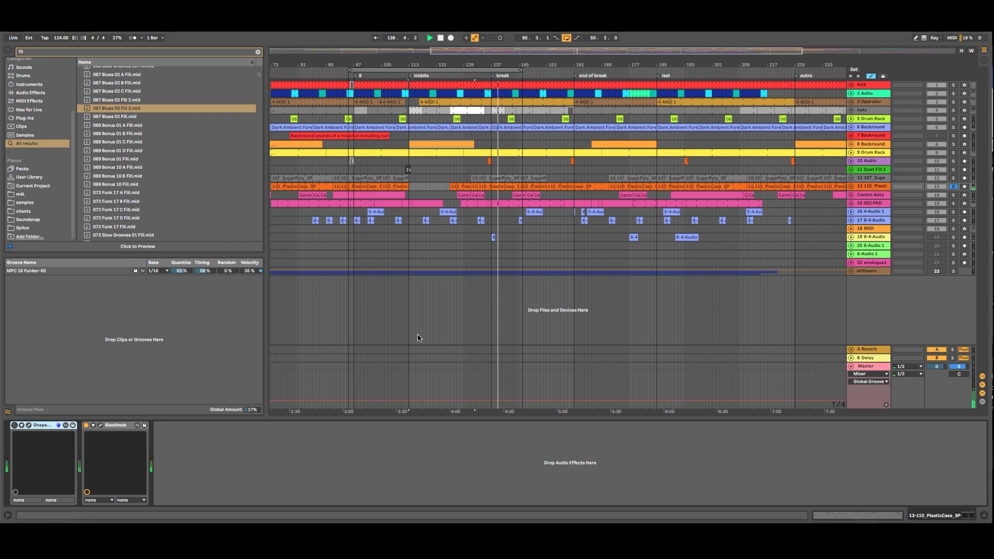
pyautogui.click(14, 425)
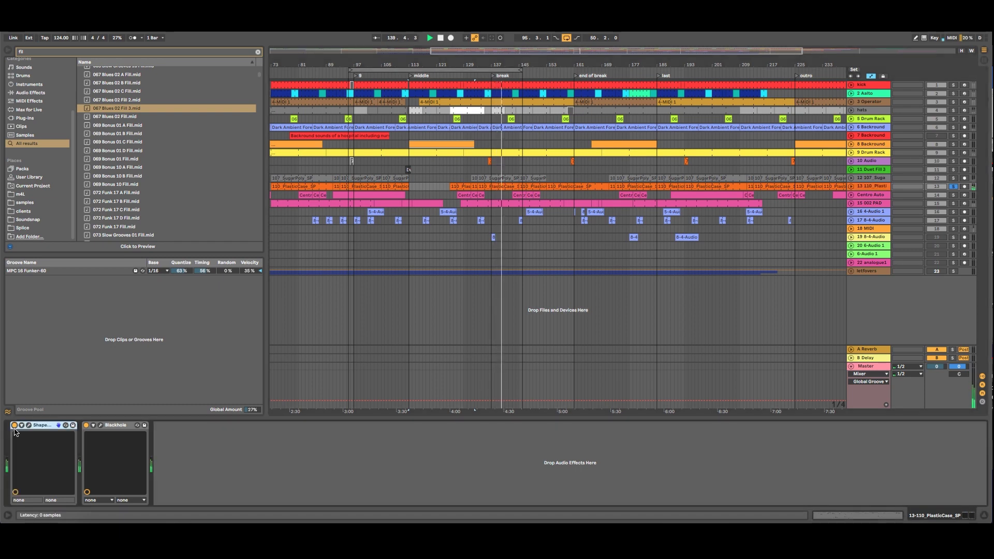
pyautogui.click(29, 425)
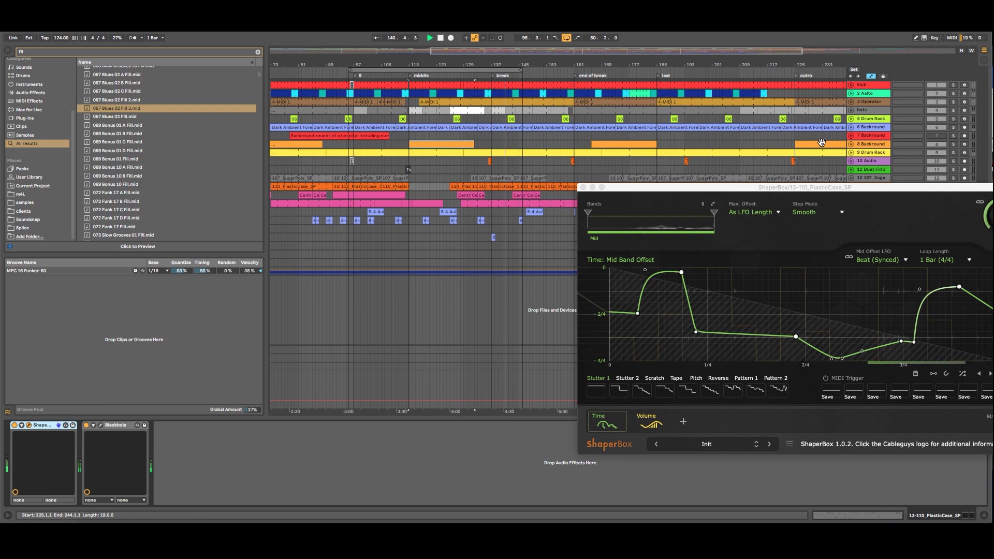
pyautogui.moveTo(798, 187); pyautogui.dragTo(308, 176)
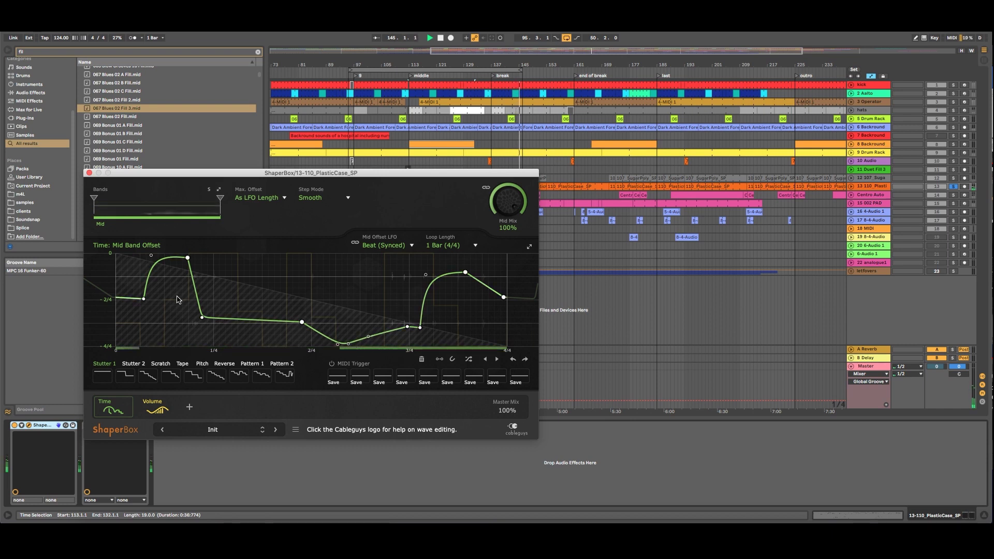
# - Remove the Volume and Time shapers from ShaperBox and add a fresh Volume shaper
pyautogui.click(153, 403)
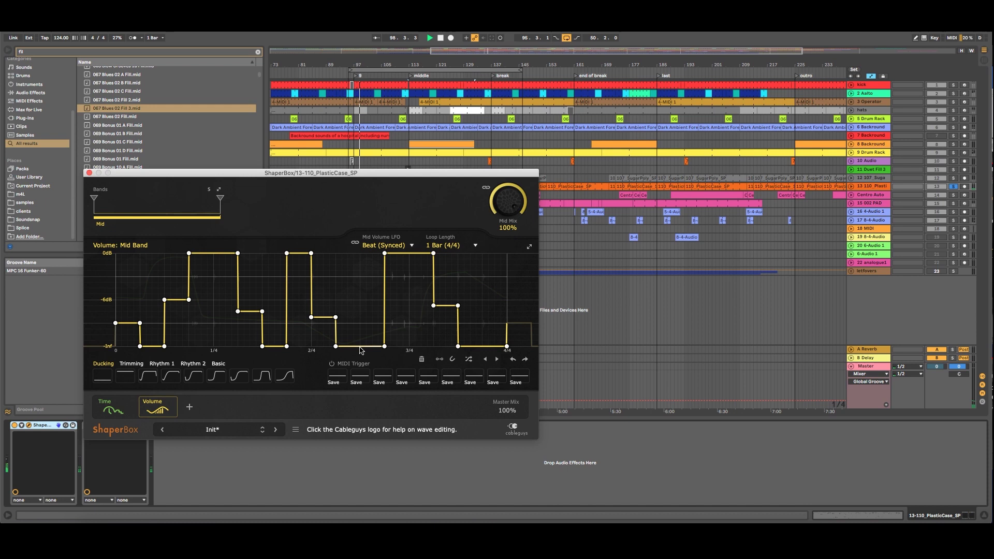
pyautogui.click(168, 411)
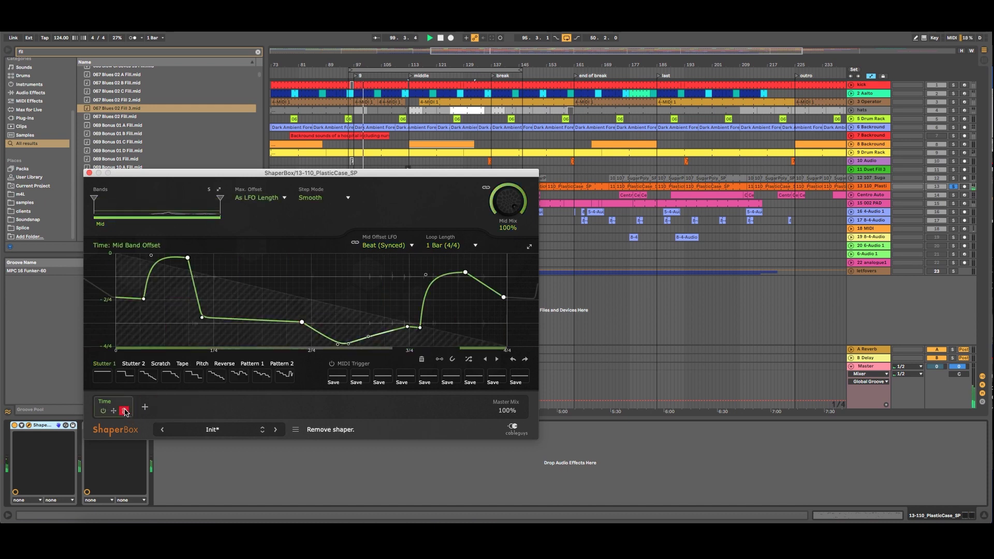
pyautogui.click(124, 411)
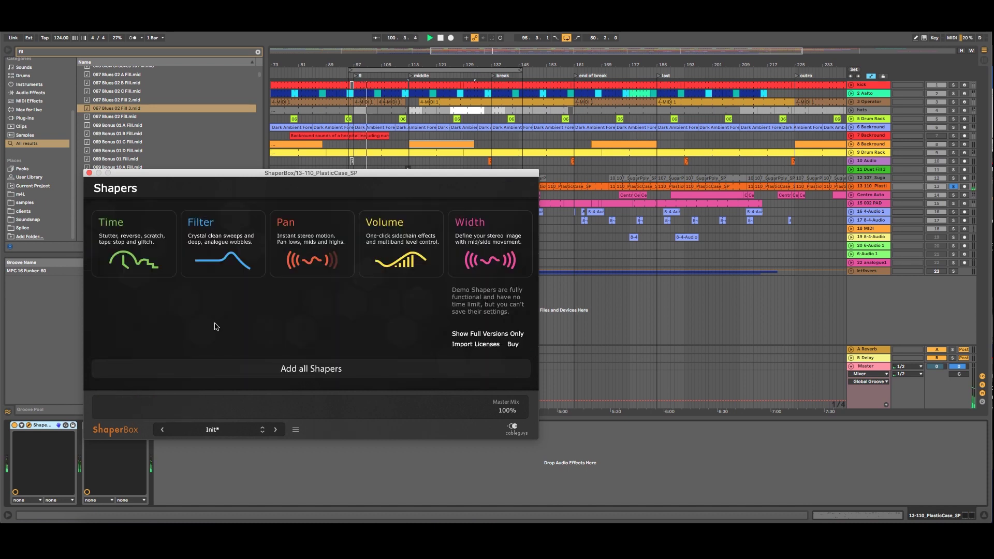
pyautogui.click(400, 228)
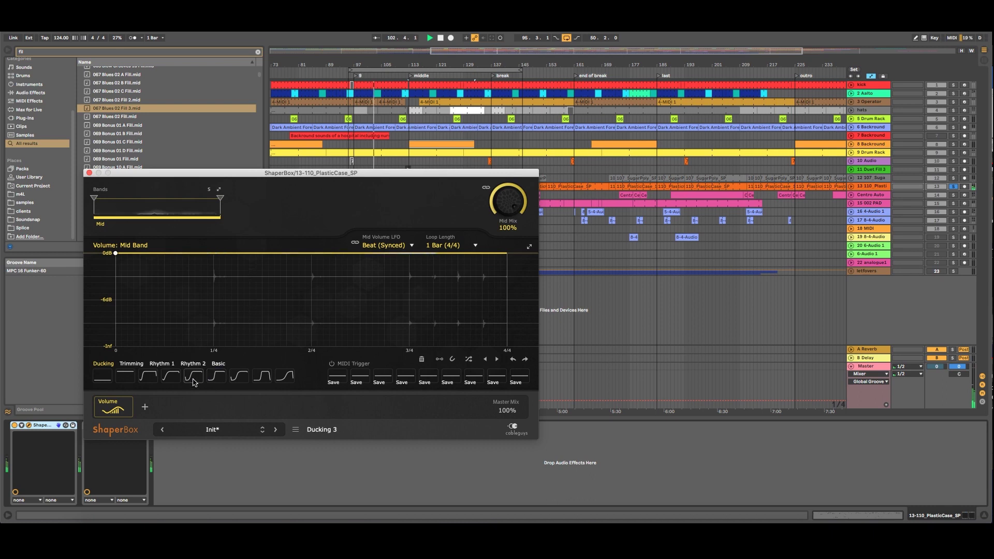
# - Apply the single-pulse Trimming shape to the mid-band volume curve and set its loop length to 1/4
pyautogui.click(145, 366)
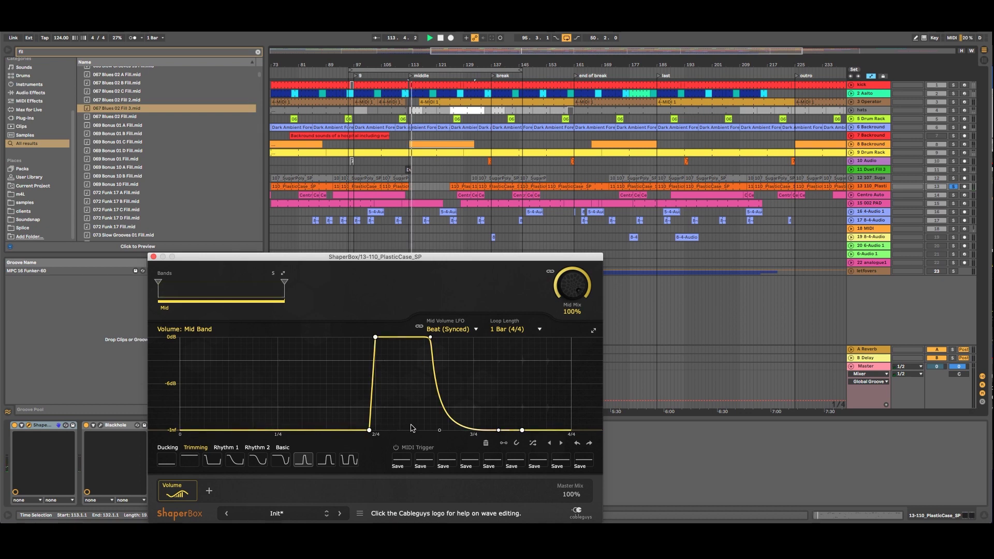
pyautogui.click(515, 329)
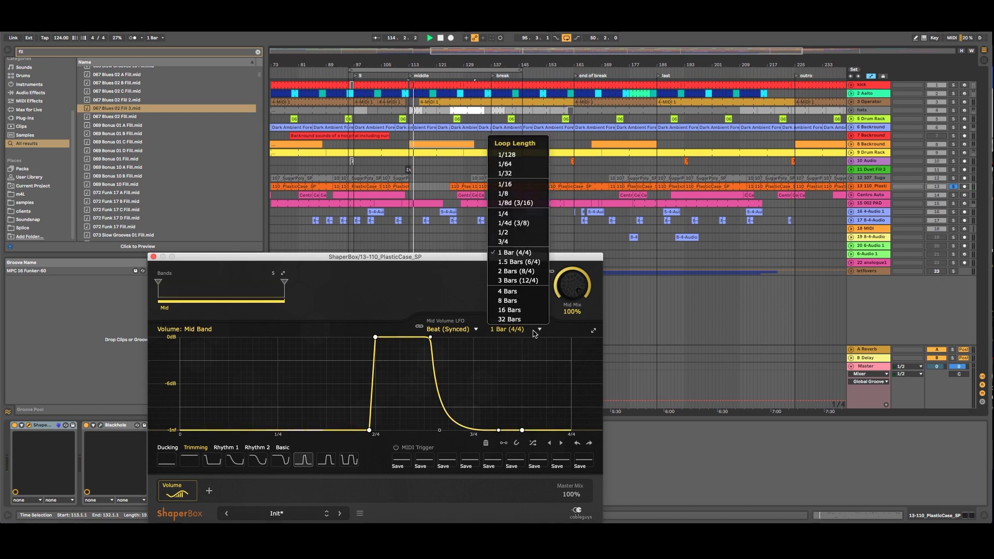
pyautogui.click(519, 213)
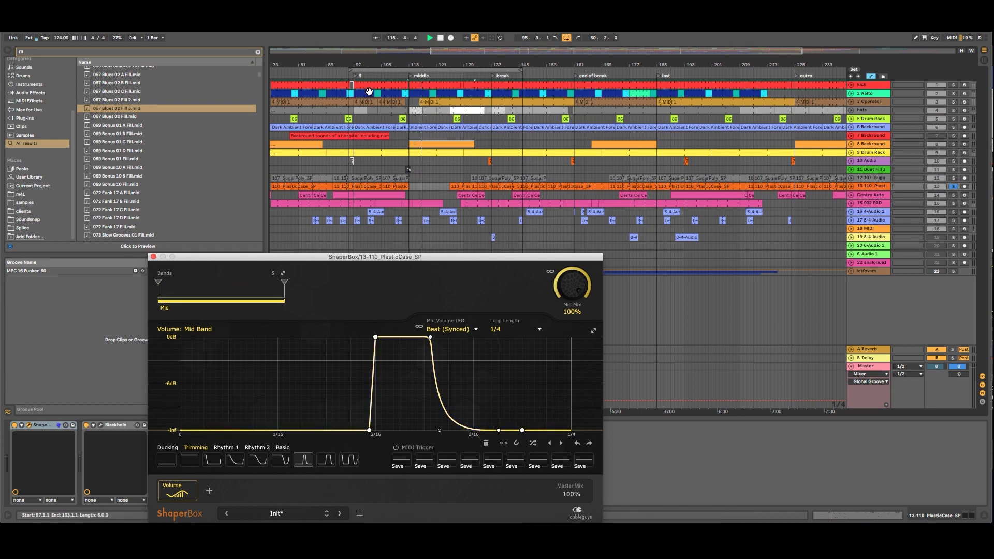
# - Loop the PlasticCase clip spanning bars 105 to 113 and start playback from bar 105
pyautogui.click(371, 115)
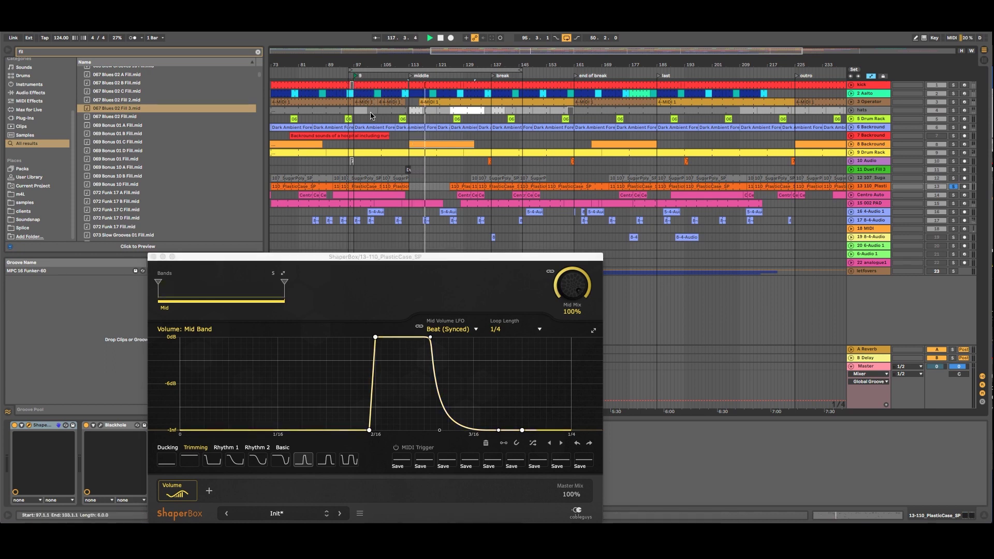
pyautogui.click(393, 183)
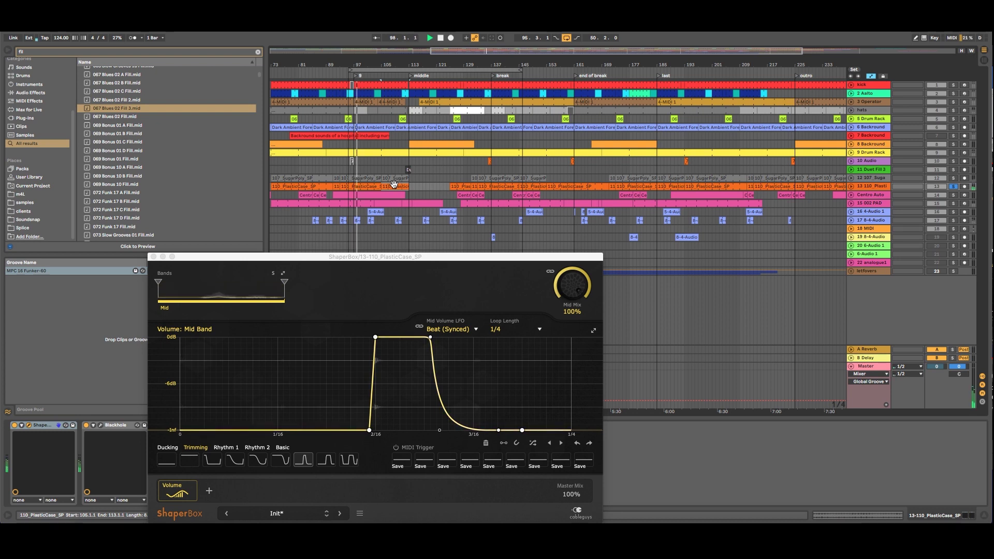
pyautogui.press('super+l')
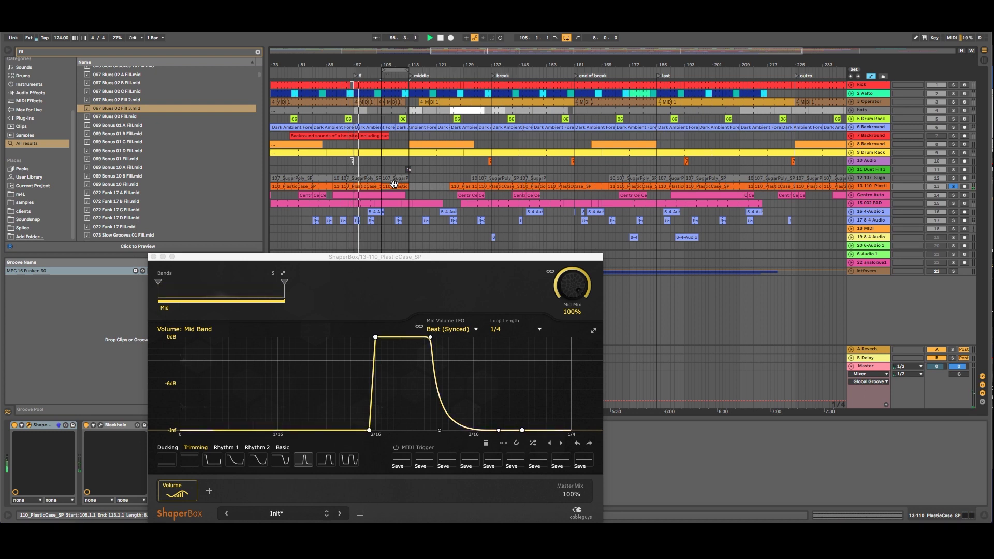
pyautogui.click(382, 77)
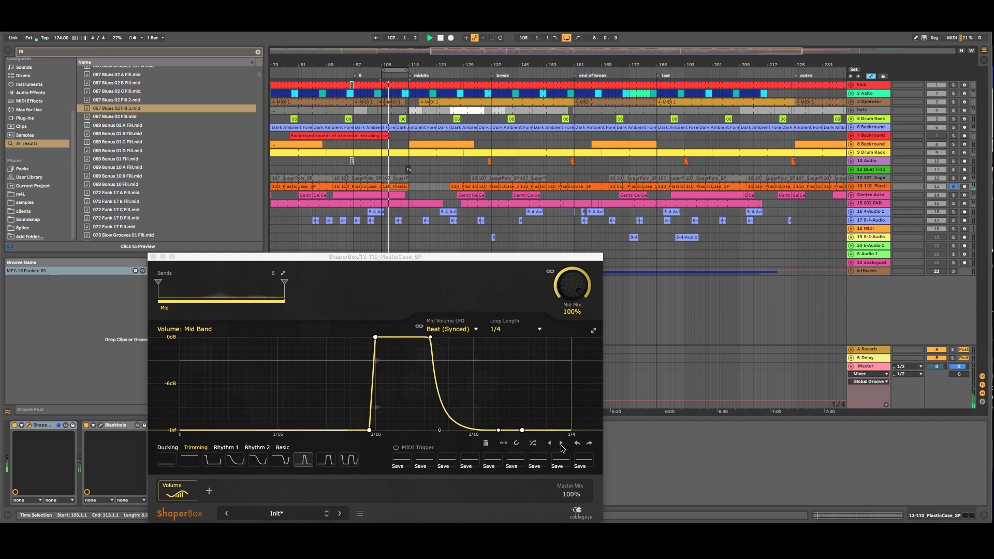
# - Shift the volume curve until its pulse sits at the loop start, and compare track 13 in the full mix and soloed
pyautogui.click(562, 447)
pyautogui.click(562, 447)
pyautogui.click(562, 447)
pyautogui.click(550, 444)
pyautogui.click(549, 444)
pyautogui.click(549, 444)
pyautogui.click(550, 443)
pyautogui.click(549, 444)
pyautogui.click(550, 443)
pyautogui.click(550, 444)
pyautogui.click(549, 445)
pyautogui.click(549, 445)
pyautogui.click(550, 445)
pyautogui.click(550, 444)
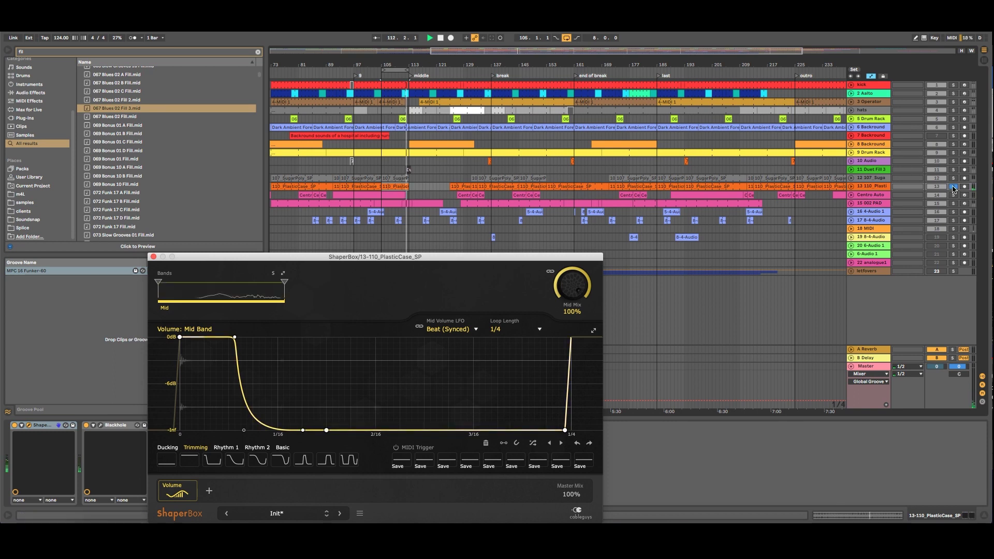
pyautogui.click(954, 187)
pyautogui.click(952, 187)
# - Try the double-pulse Trimming shape with the mid mix lowered to 75%, and reset the mid mix to 100%
pyautogui.click(349, 460)
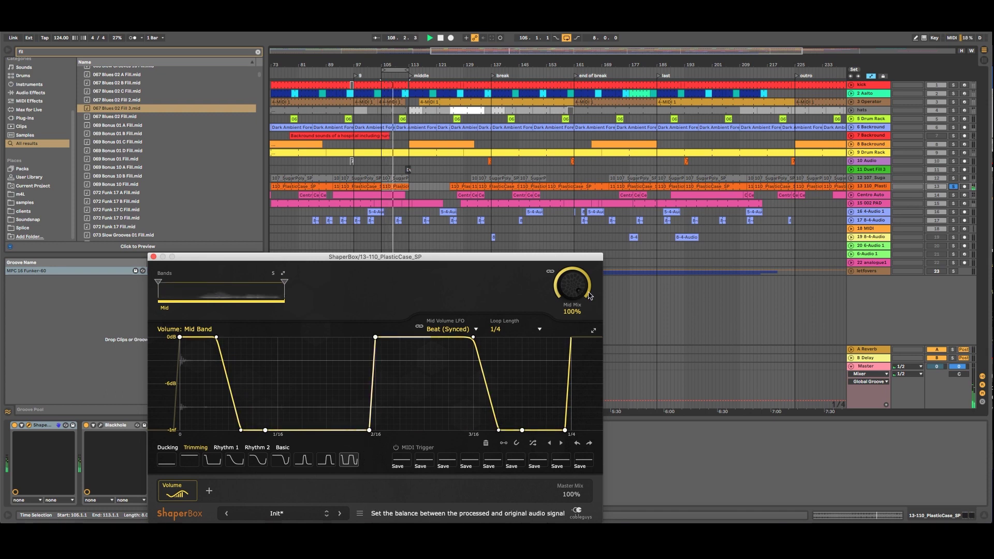
pyautogui.moveTo(574, 285); pyautogui.dragTo(573, 310)
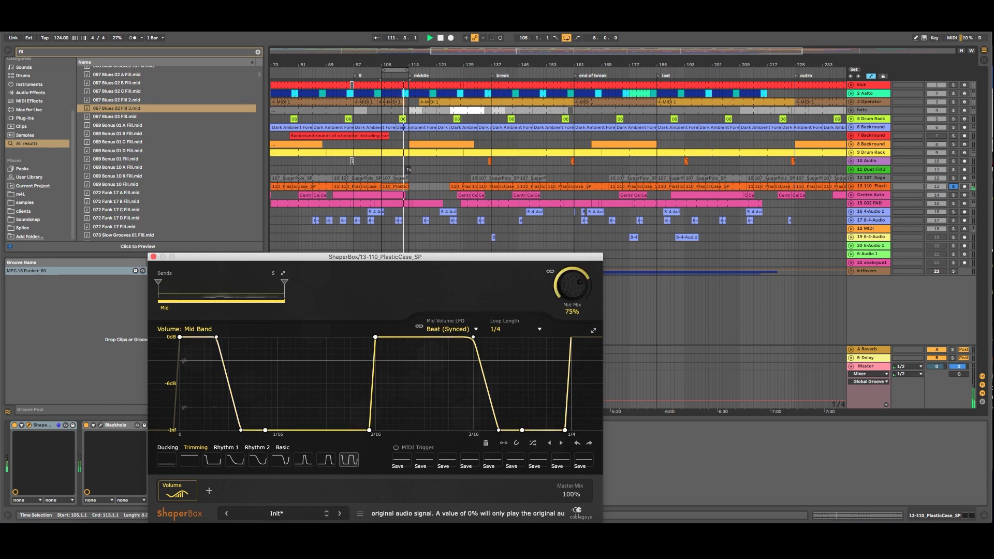
pyautogui.doubleClick(572, 287)
# - Reapply the single-pulse Trimming shape to the volume curve and set its loop length to 4 Bars
pyautogui.click(304, 461)
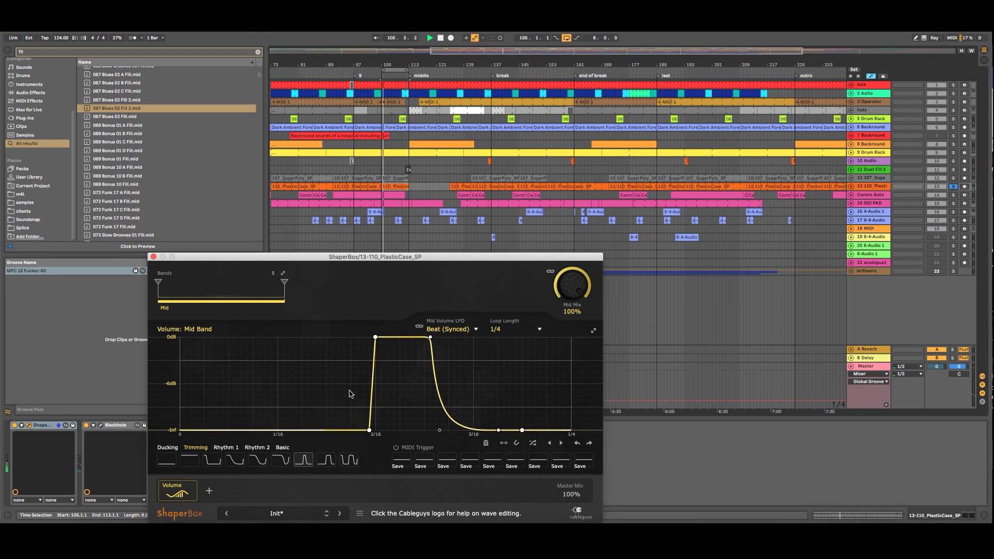
pyautogui.click(539, 329)
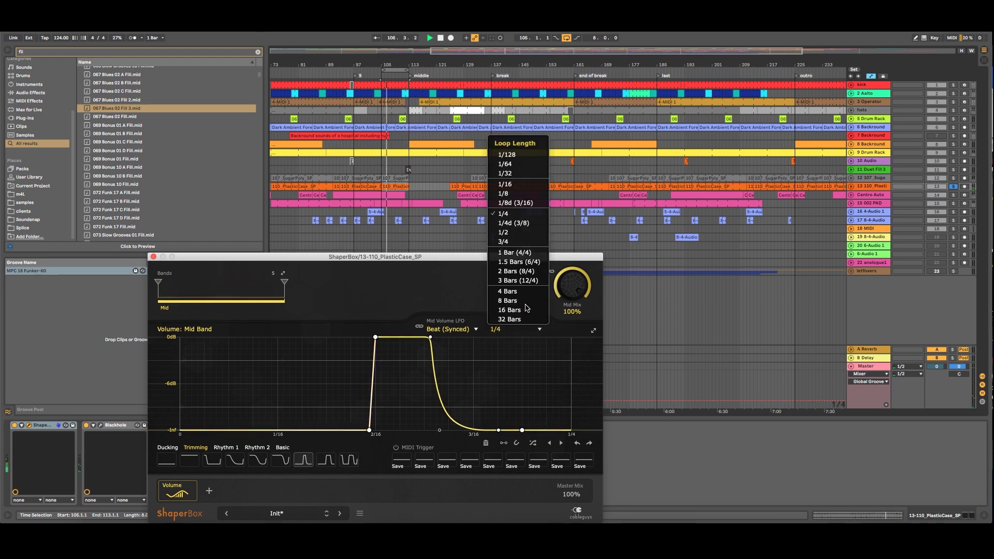
pyautogui.click(517, 290)
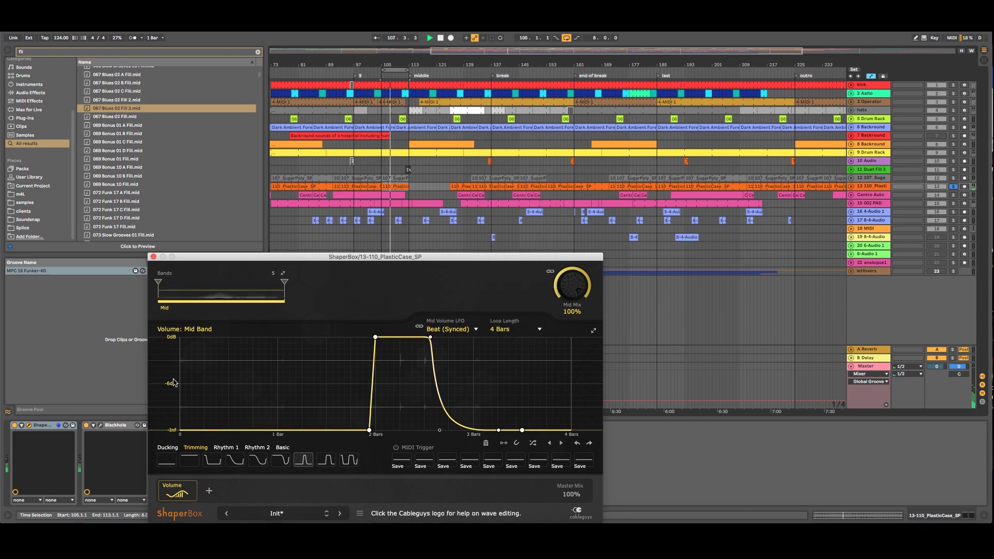
# - Draw an irregular stepped gate pattern with varying levels across the 4-bar volume curve using the step-drawing tool
pyautogui.click(503, 443)
pyautogui.moveTo(451, 424)
pyautogui.mouseDown()
pyautogui.moveTo(429, 427)
pyautogui.moveTo(444, 437)
pyautogui.mouseUp()
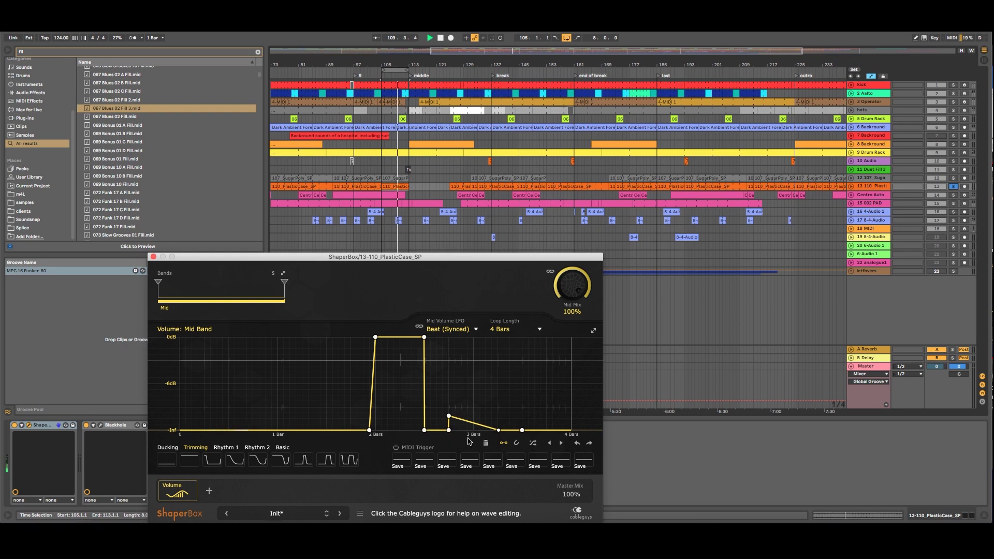
pyautogui.moveTo(217, 390); pyautogui.dragTo(190, 355)
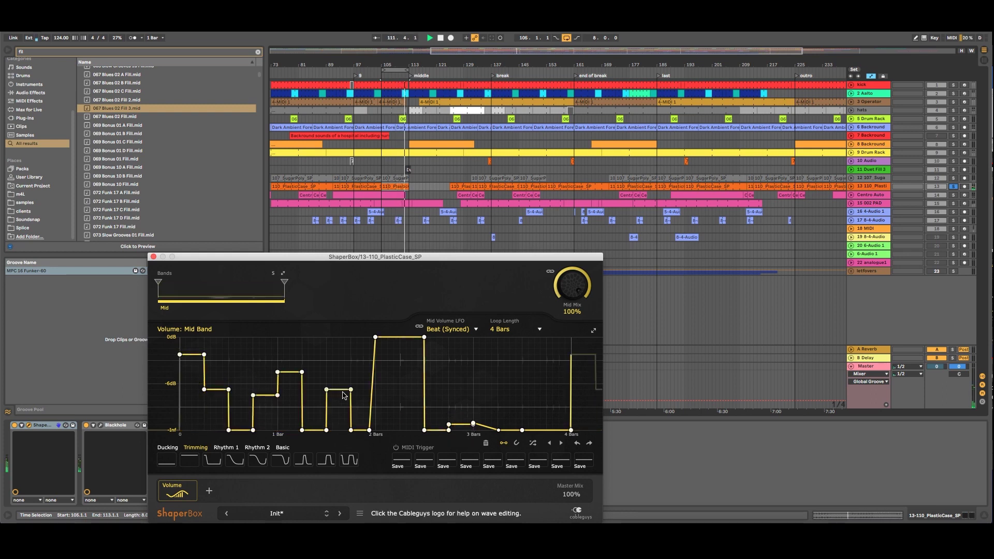
pyautogui.click(479, 373)
pyautogui.moveTo(558, 371); pyautogui.dragTo(559, 360)
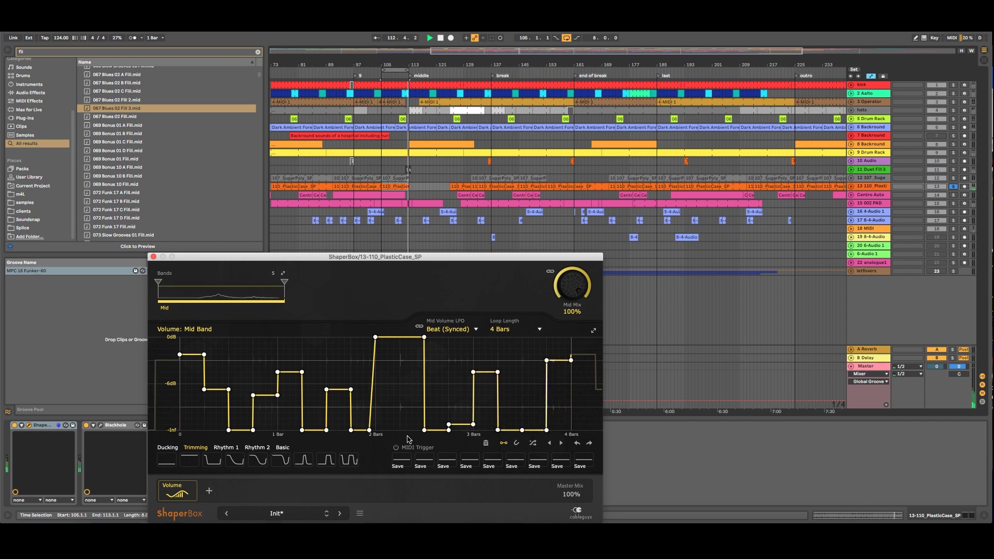
pyautogui.click(432, 425)
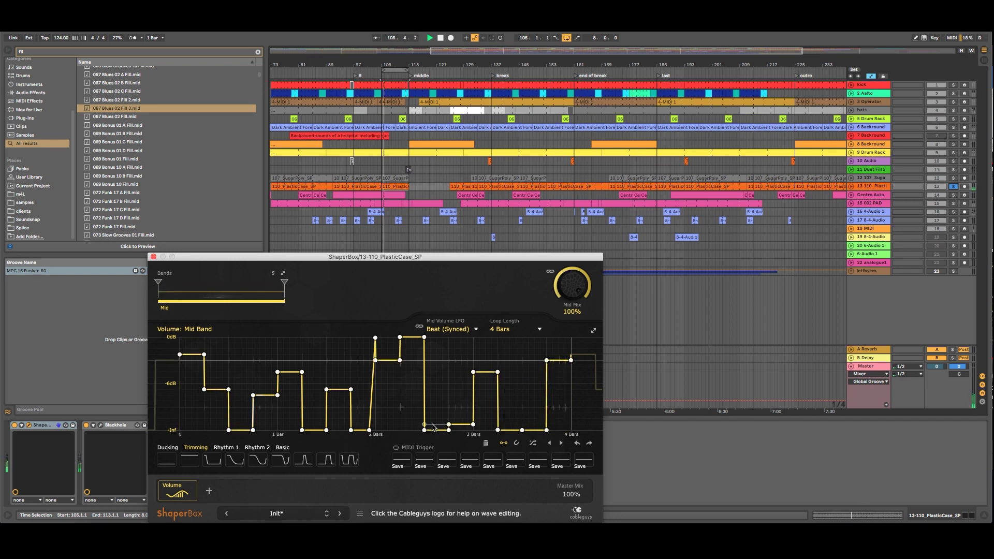
pyautogui.click(461, 429)
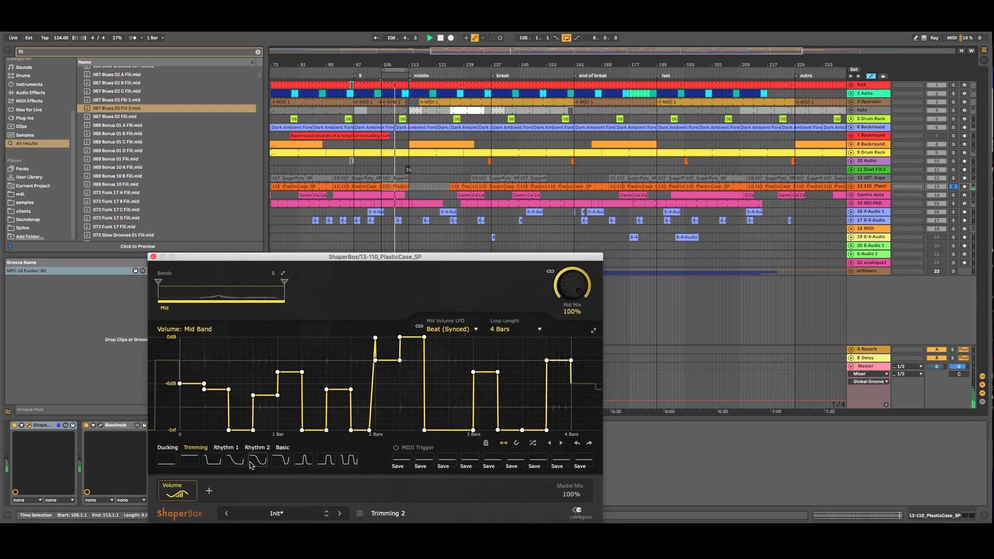
# - Add a Filter shaper, draw stepped cutoff dips of varying depth across its 4-bar loop, and set its mix to 73%
pyautogui.click(209, 490)
pyautogui.click(273, 307)
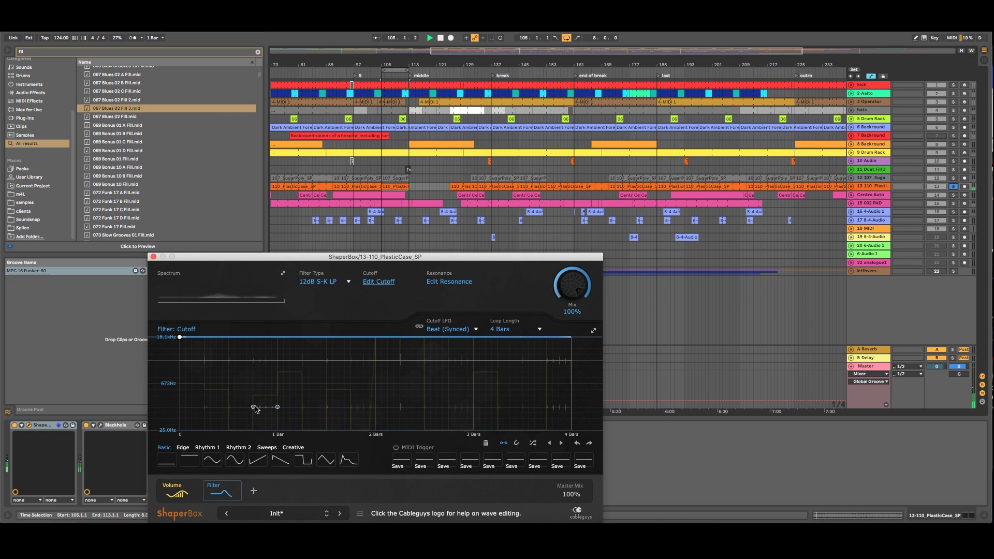
pyautogui.click(262, 383)
pyautogui.click(387, 377)
pyautogui.click(460, 371)
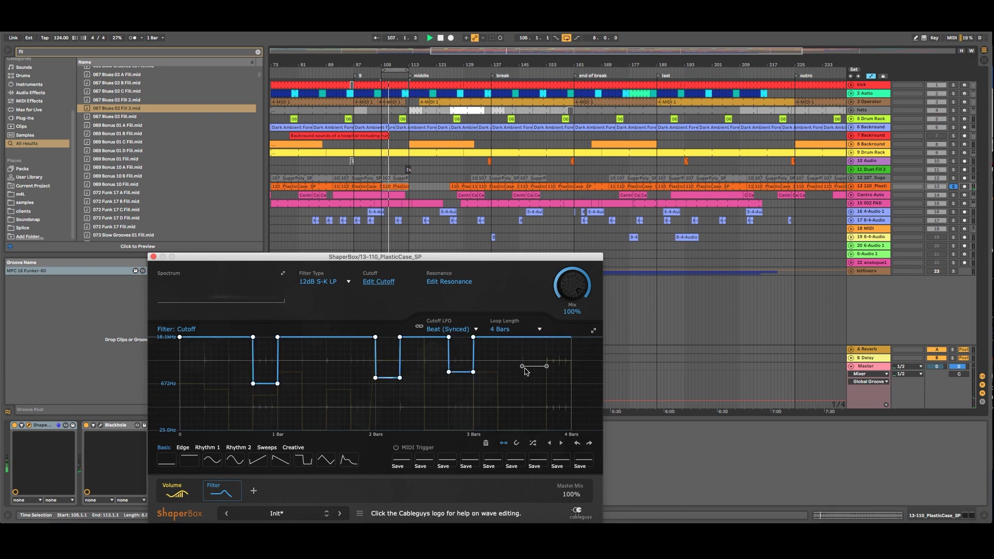
pyautogui.click(559, 394)
pyautogui.click(216, 377)
pyautogui.moveTo(191, 336); pyautogui.dragTo(192, 359)
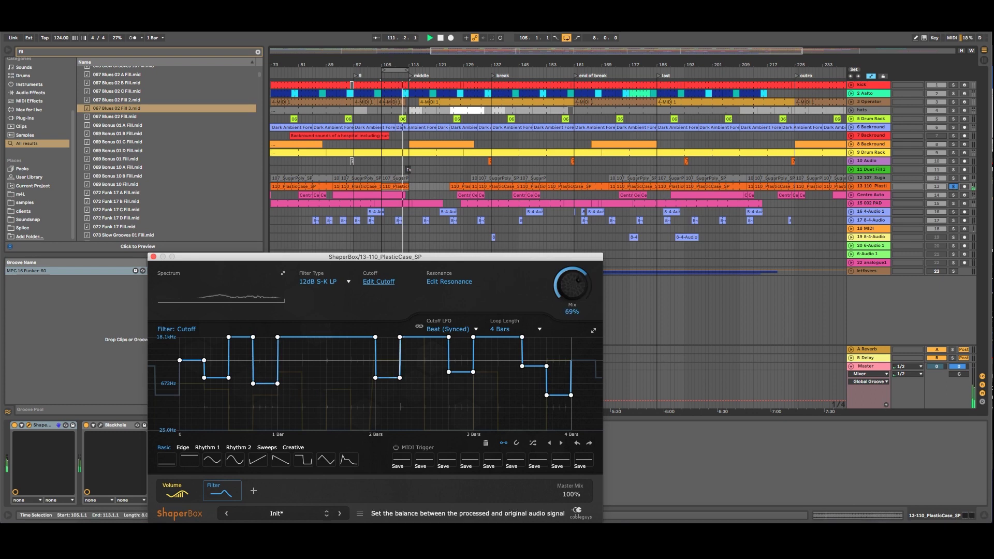
pyautogui.moveTo(572, 285); pyautogui.dragTo(571, 280)
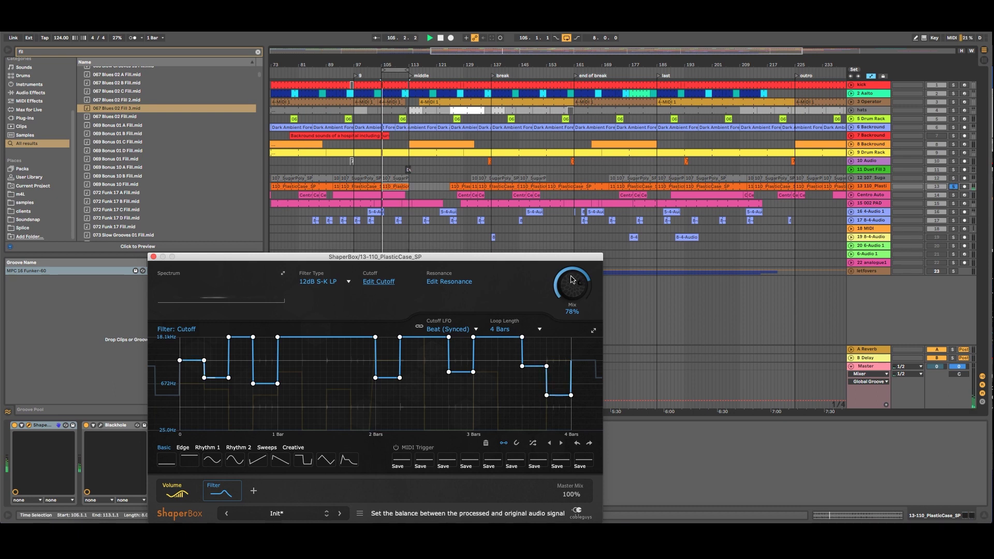
# - Set the filter's resonance loop length to 1 Bar (4/4) and draw a stepped resonance hump peaking at about 55%
pyautogui.click(446, 282)
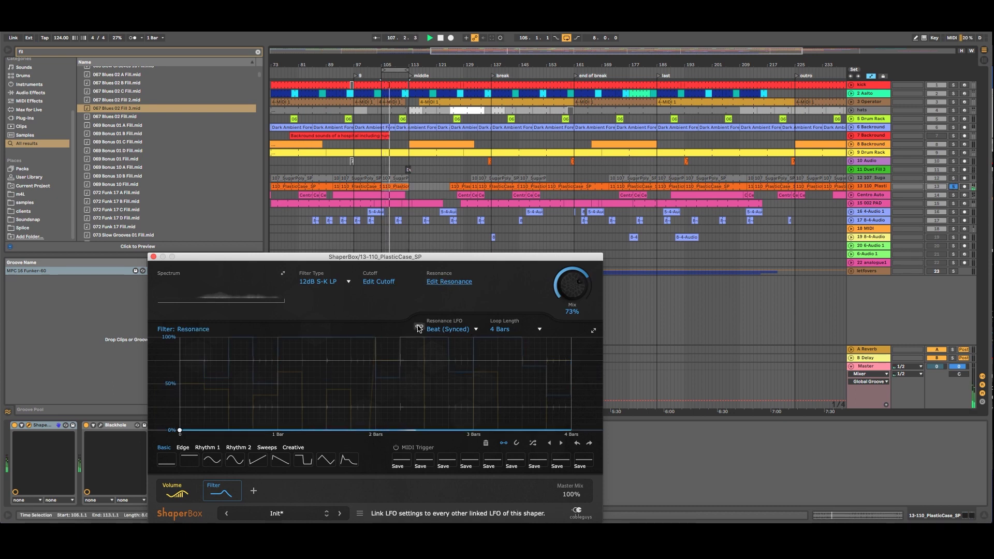
pyautogui.click(515, 331)
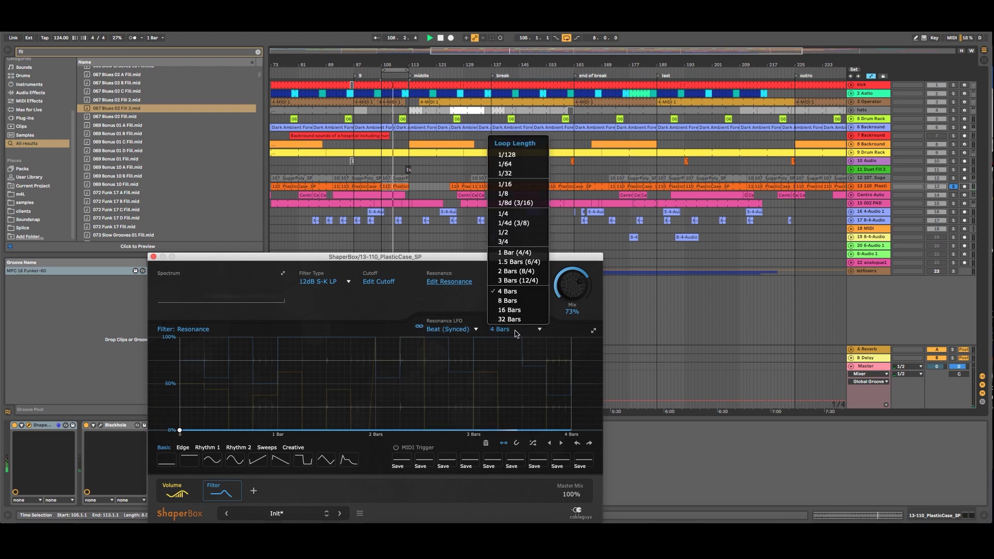
pyautogui.click(527, 254)
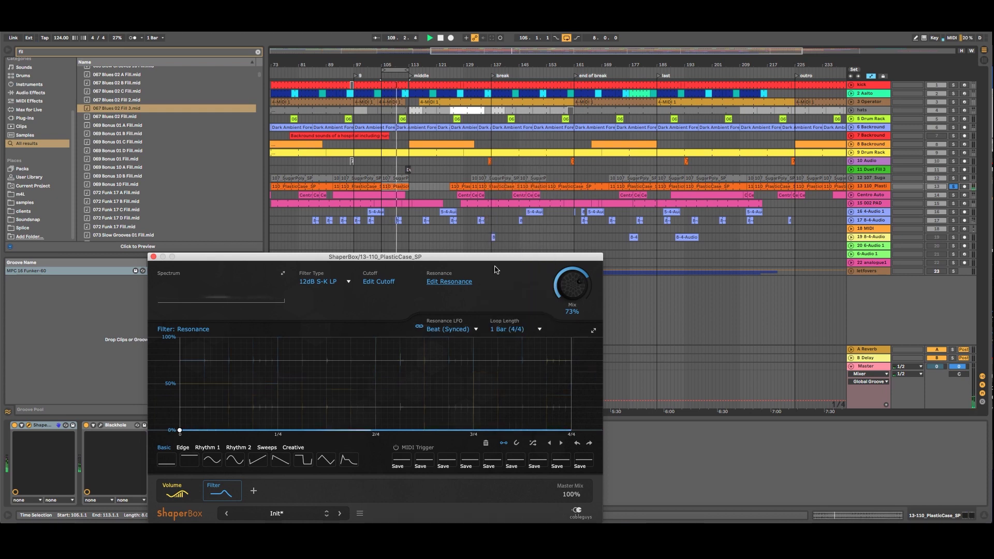
pyautogui.moveTo(278, 406); pyautogui.dragTo(534, 425)
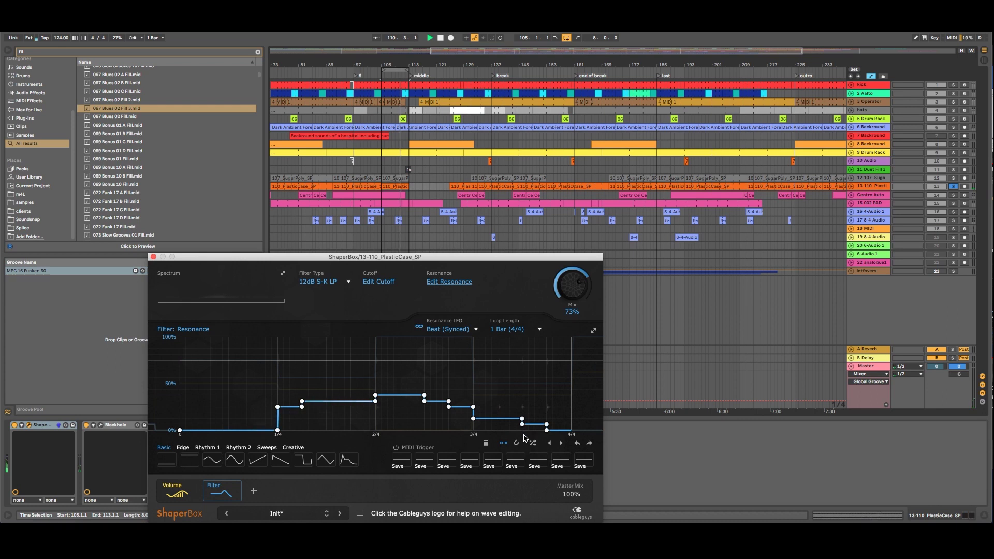
pyautogui.moveTo(466, 398); pyautogui.dragTo(304, 420)
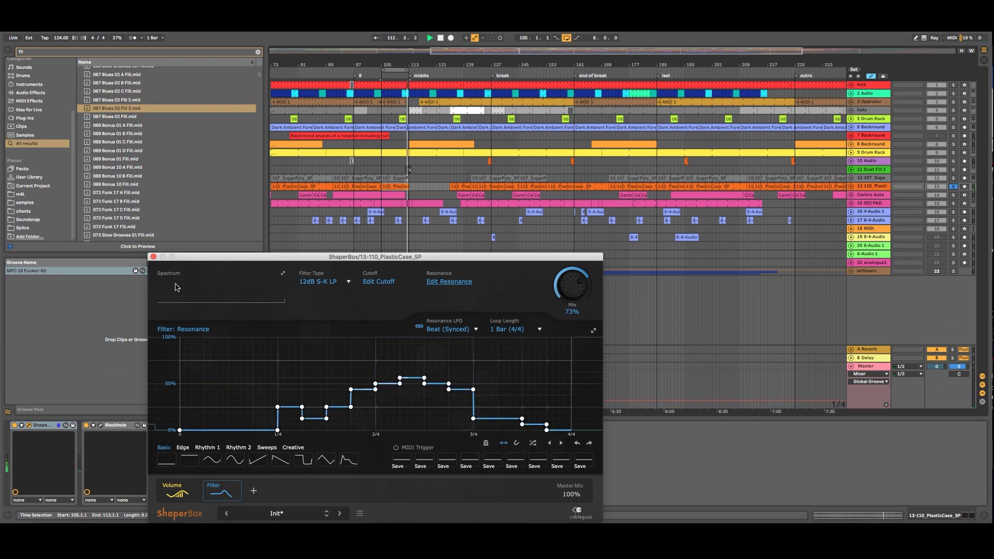
# - Close the ShaperBox window and unsolo track 13 to hear it in the full mix
pyautogui.click(152, 258)
pyautogui.click(952, 188)
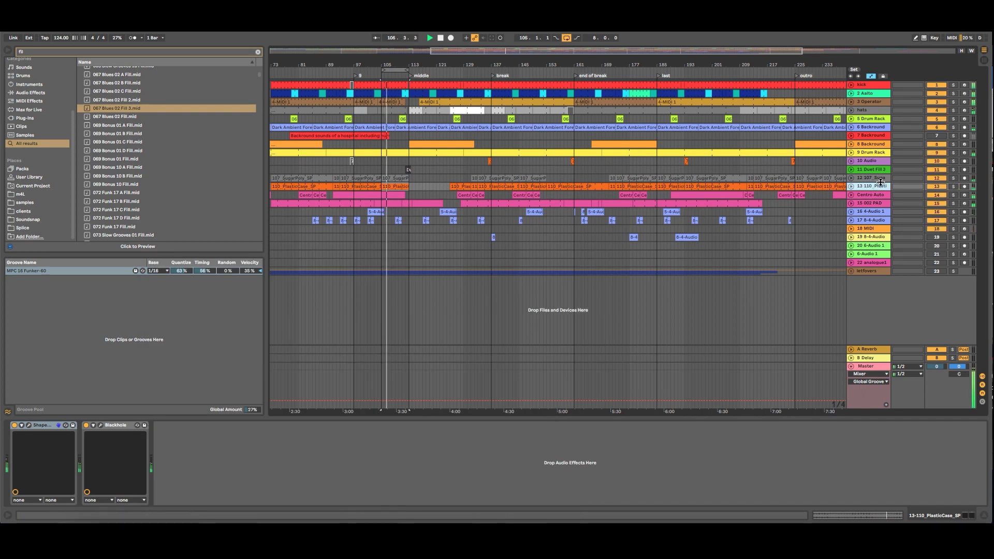